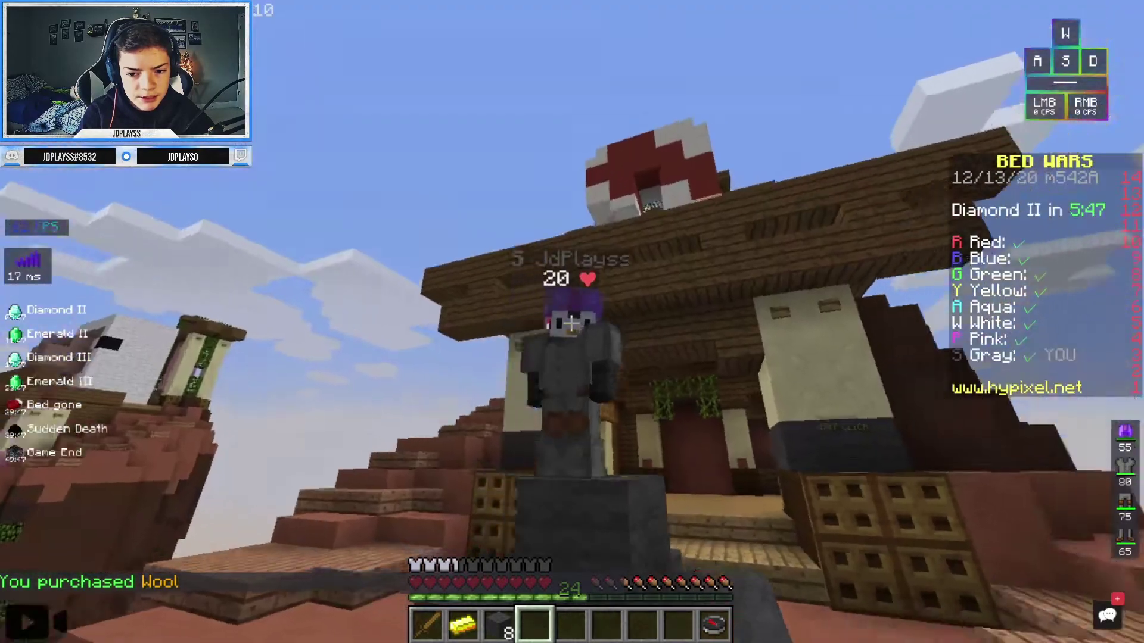
key("1")
left_click(571, 322)
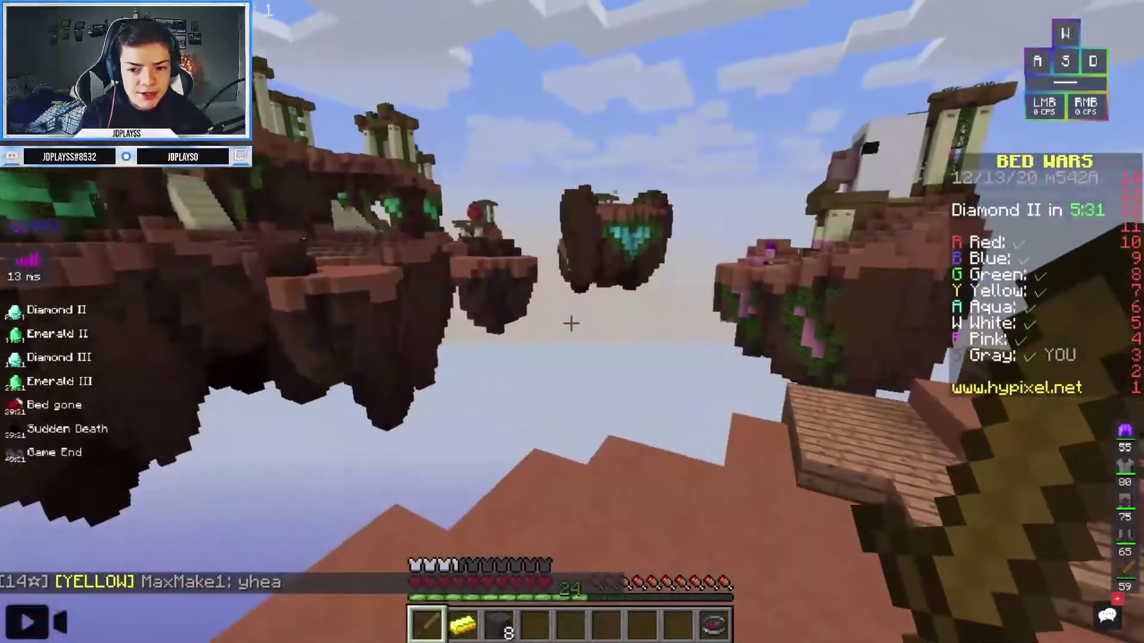
Step: Activate the !Cuds 128x Christmas Pack.zip resource pack and return to the match
key("Escape")
left_click(478, 444)
left_click(467, 374)
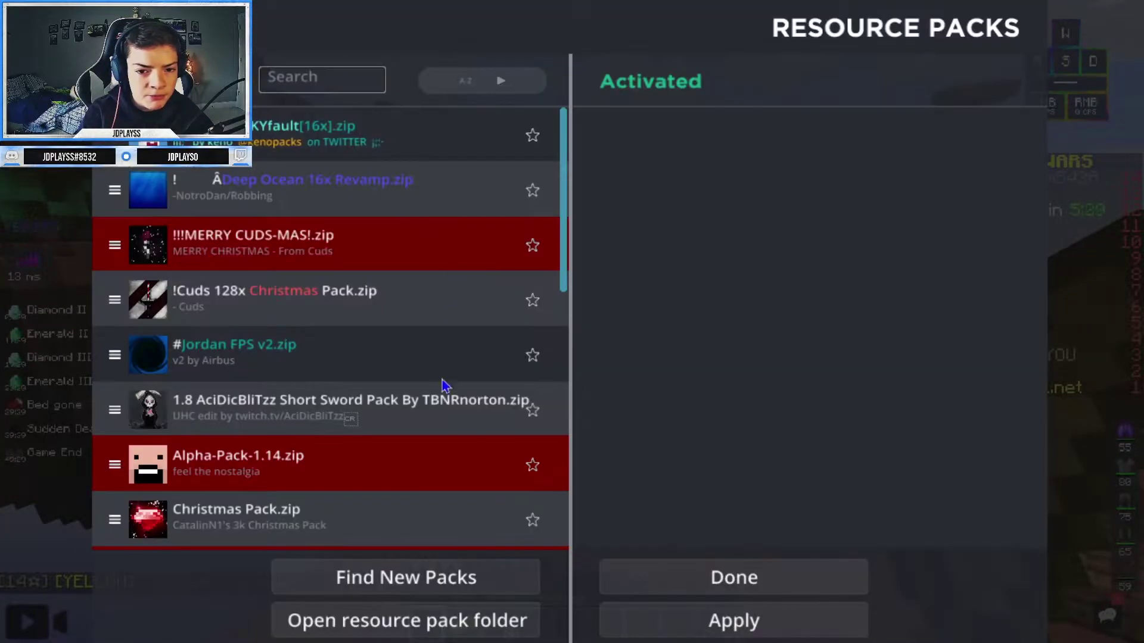
left_click(242, 298)
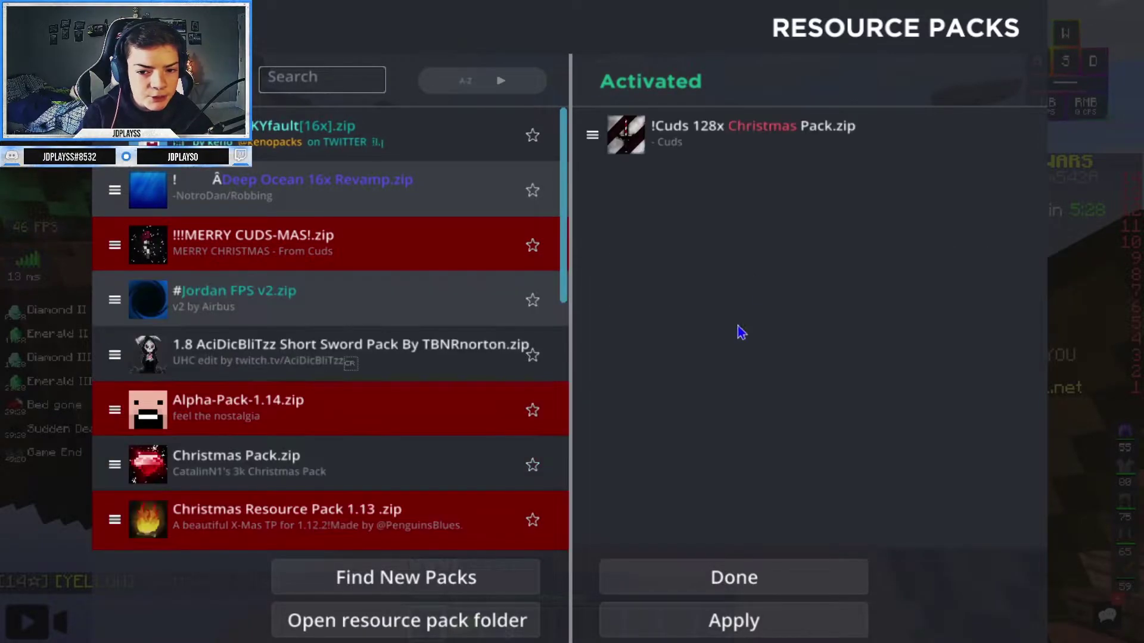
left_click(714, 577)
key("s")
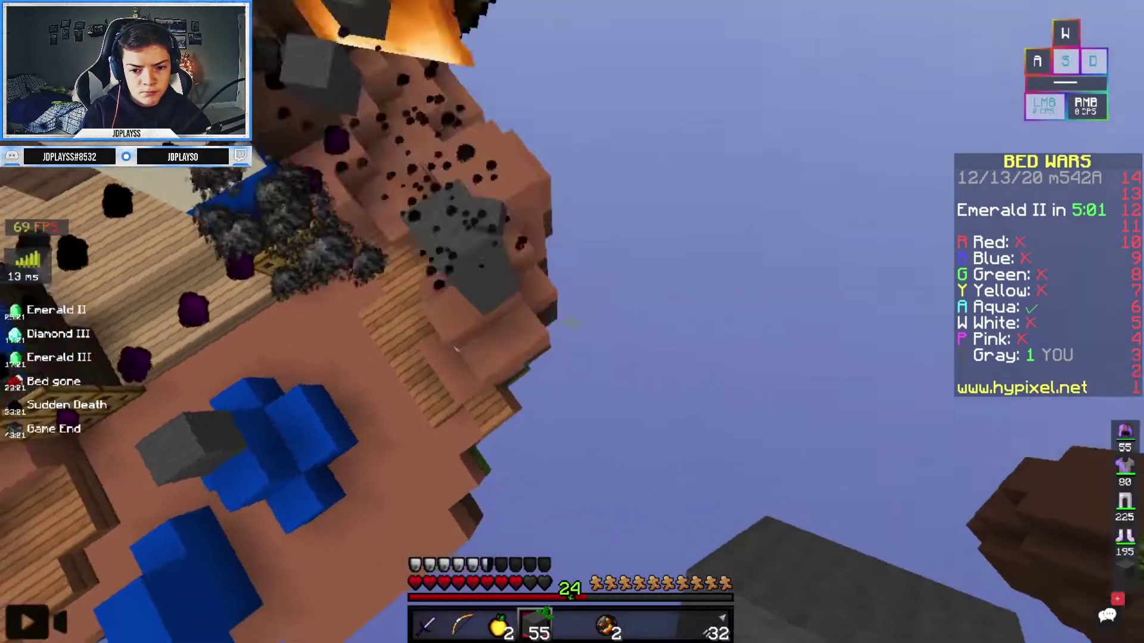
Step: Leave the Bed Wars match and load the replay 2020-12-13_11.13.50.mcpr in the Replay Viewer
key("t")
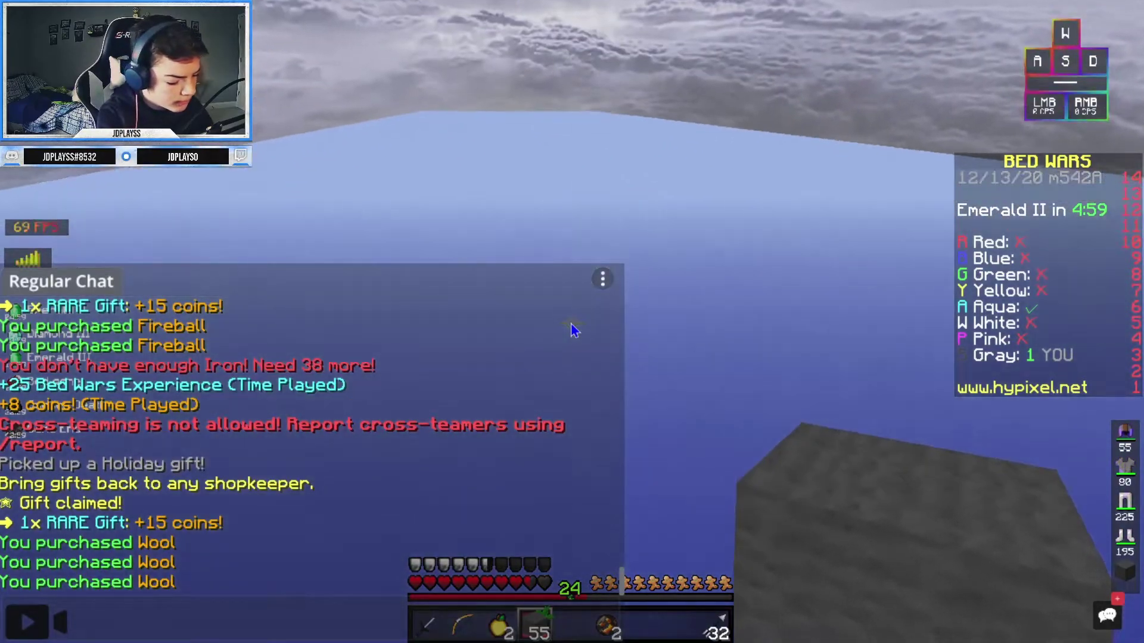
key("Escape")
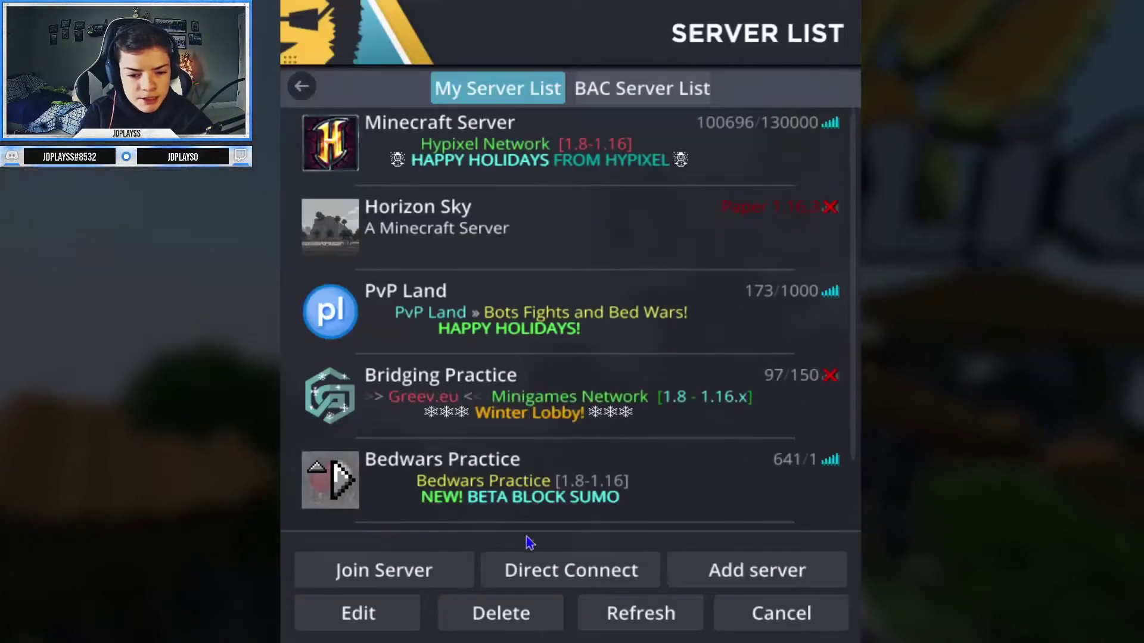
left_click(781, 613)
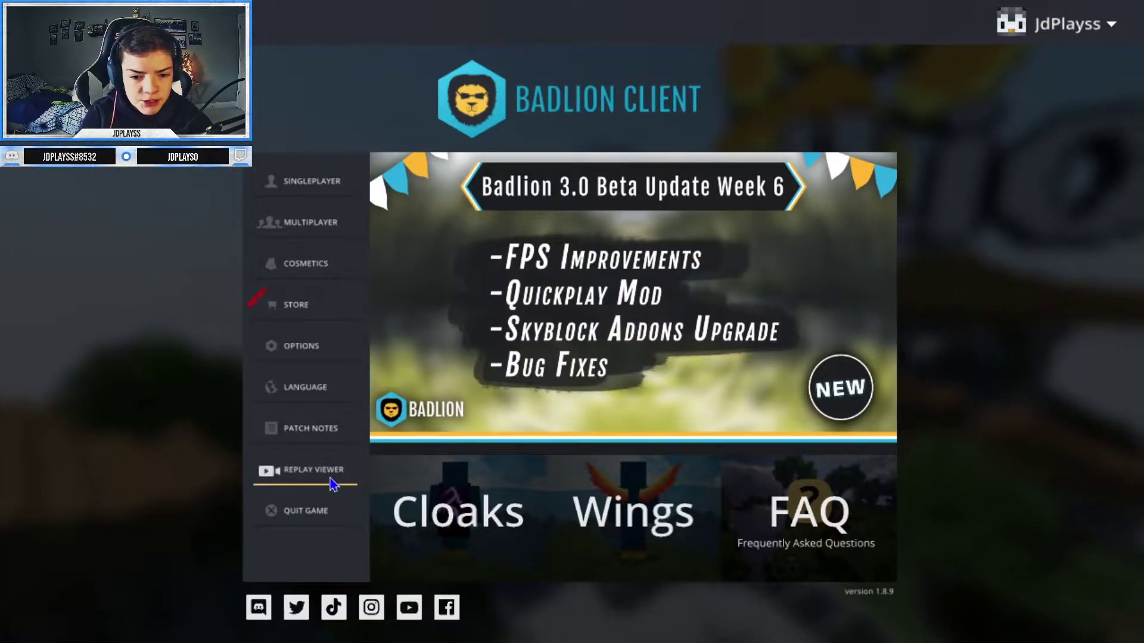
left_click(332, 477)
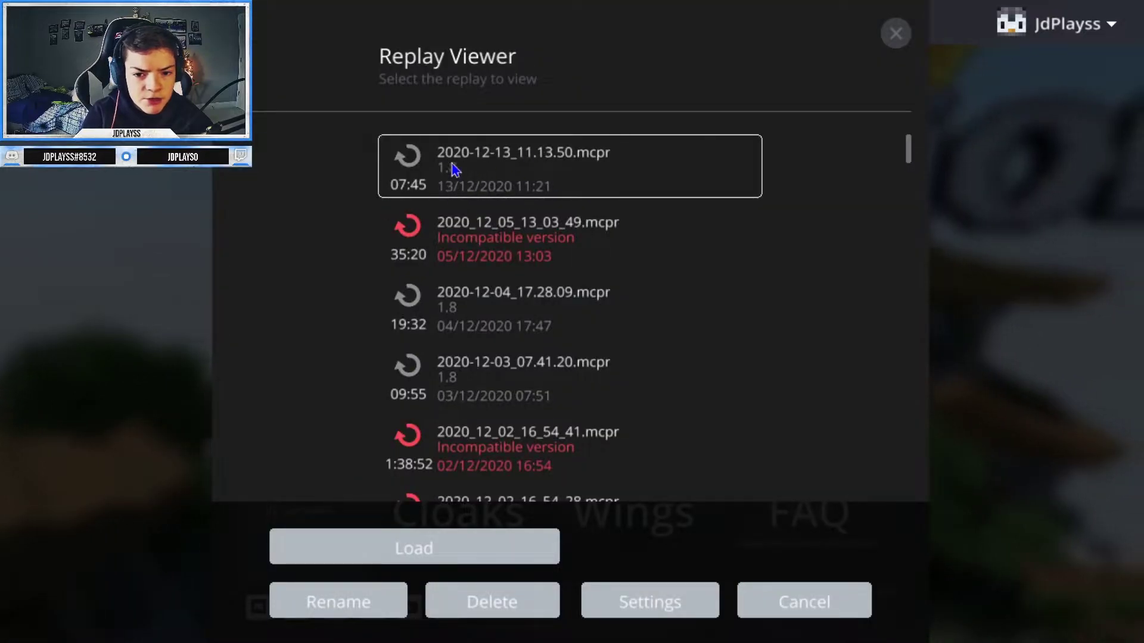
left_click(369, 558)
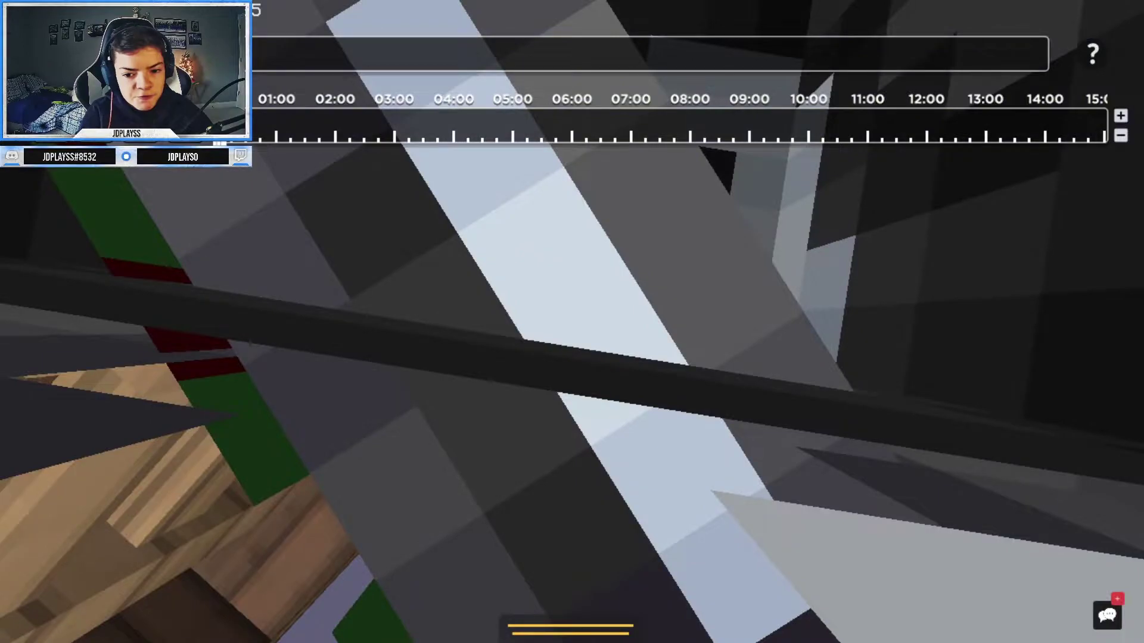
Step: Open the replay's video settings and look for the Shaders option
key("Escape")
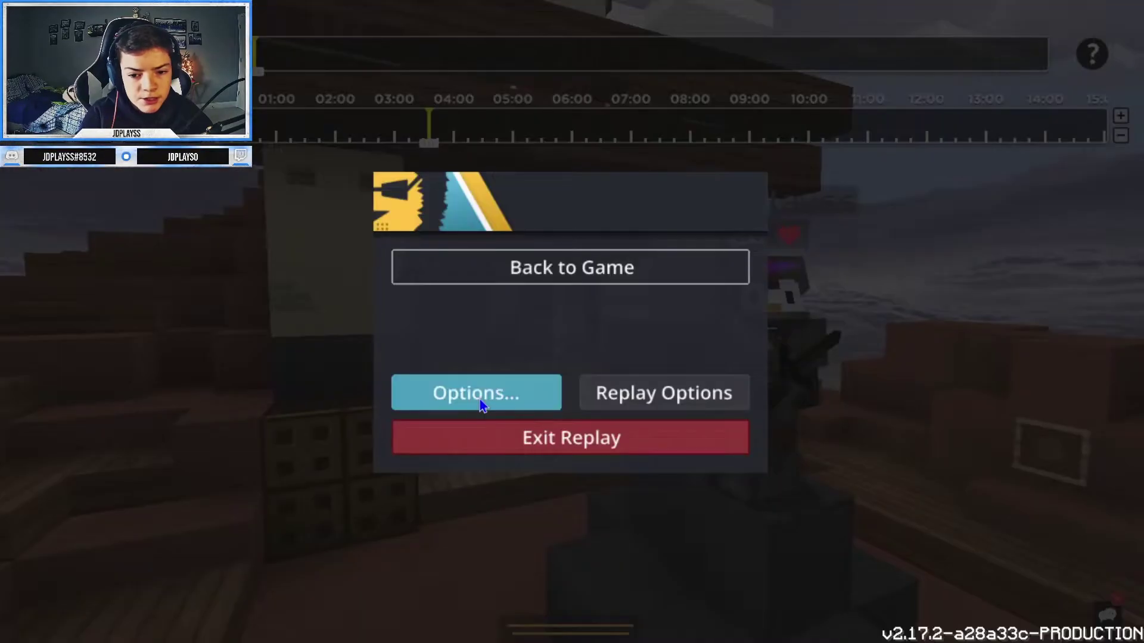
left_click(476, 394)
left_click(439, 287)
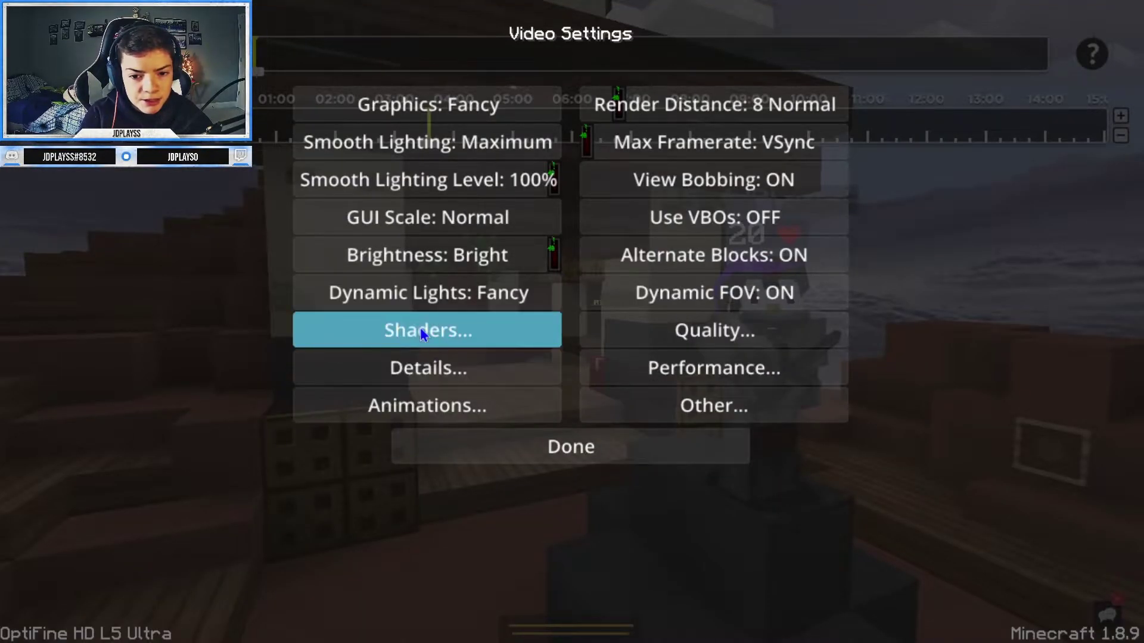
key("Escape")
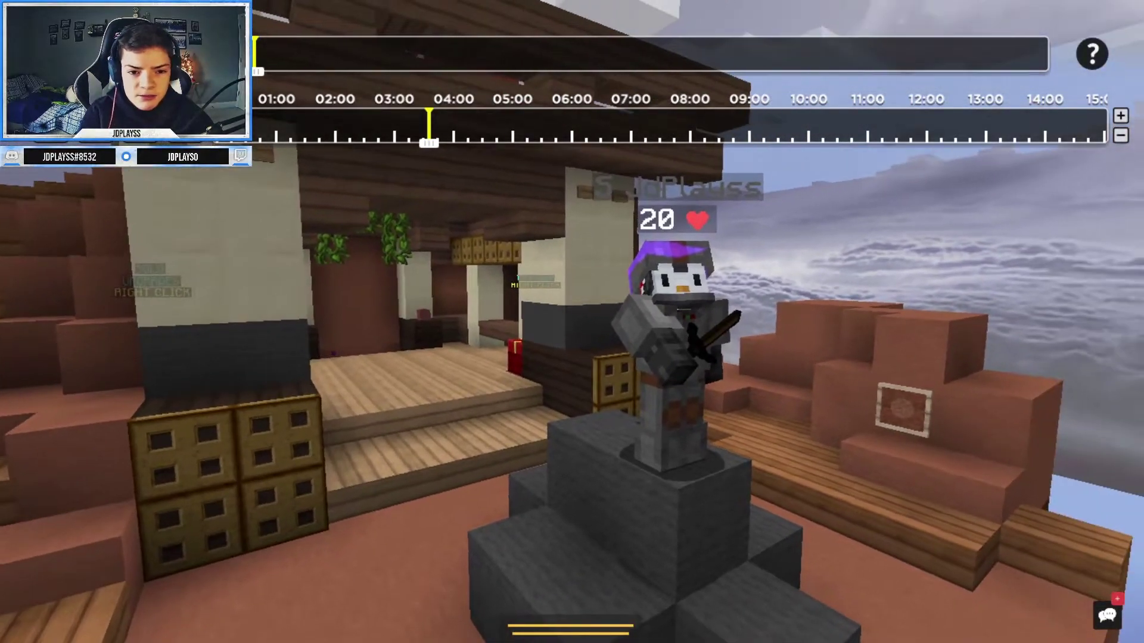
Step: Reposition the replay camera around the character on the gray block stairs and reopen the video settings
key("w")
key("w")
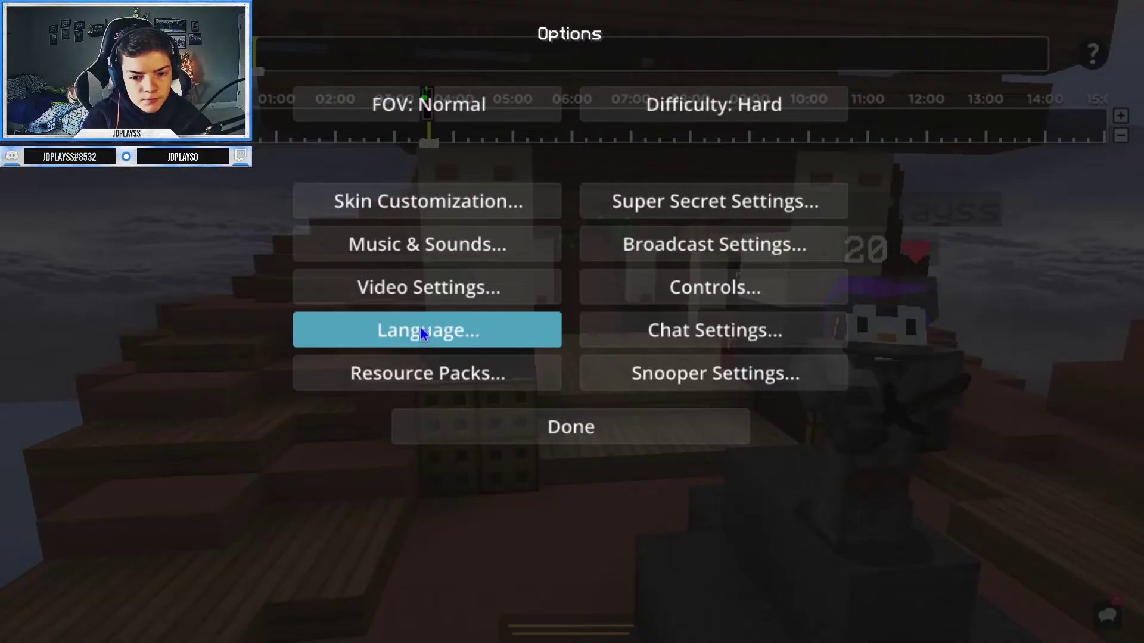
left_click(420, 328)
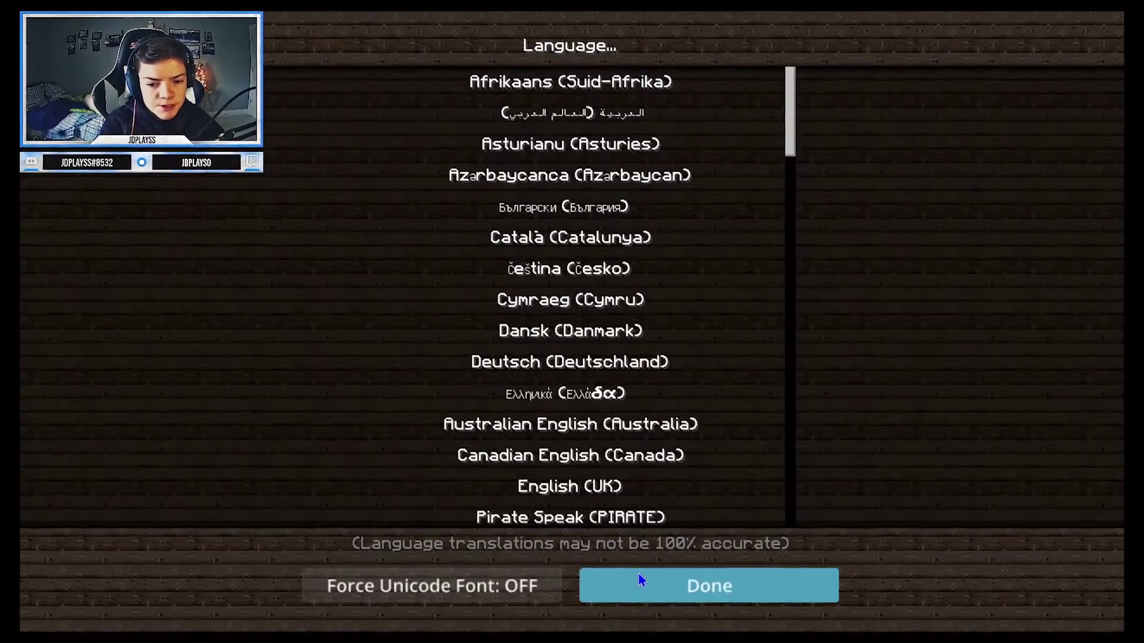
left_click(638, 587)
left_click(458, 295)
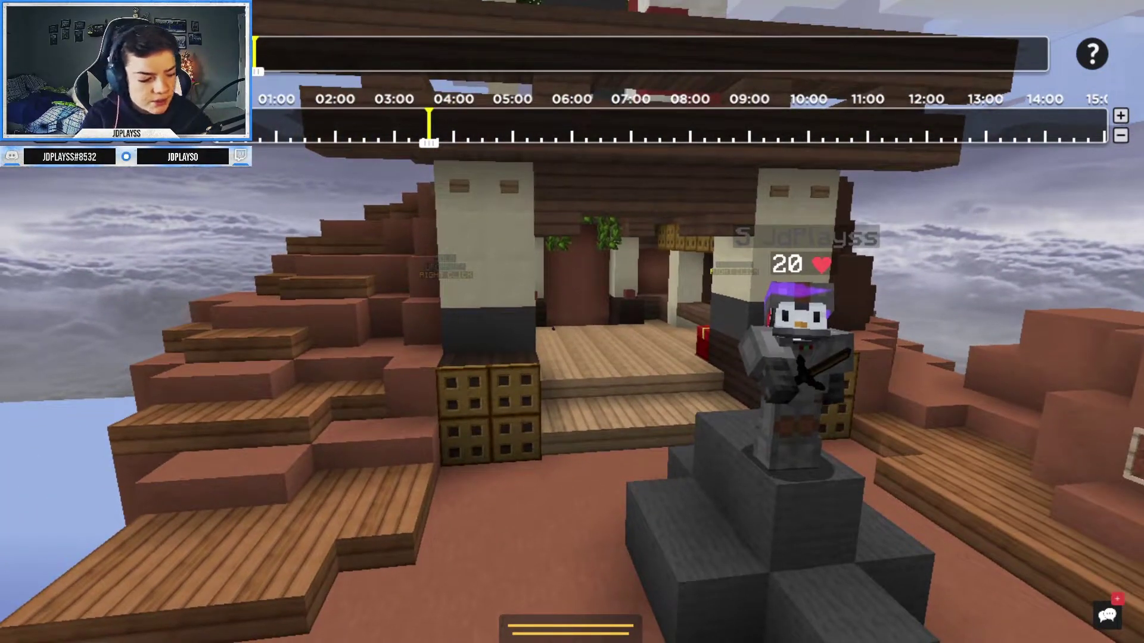
Step: View the character scene with the replay interface hidden, and exit the replay
key("F1")
key("F1")
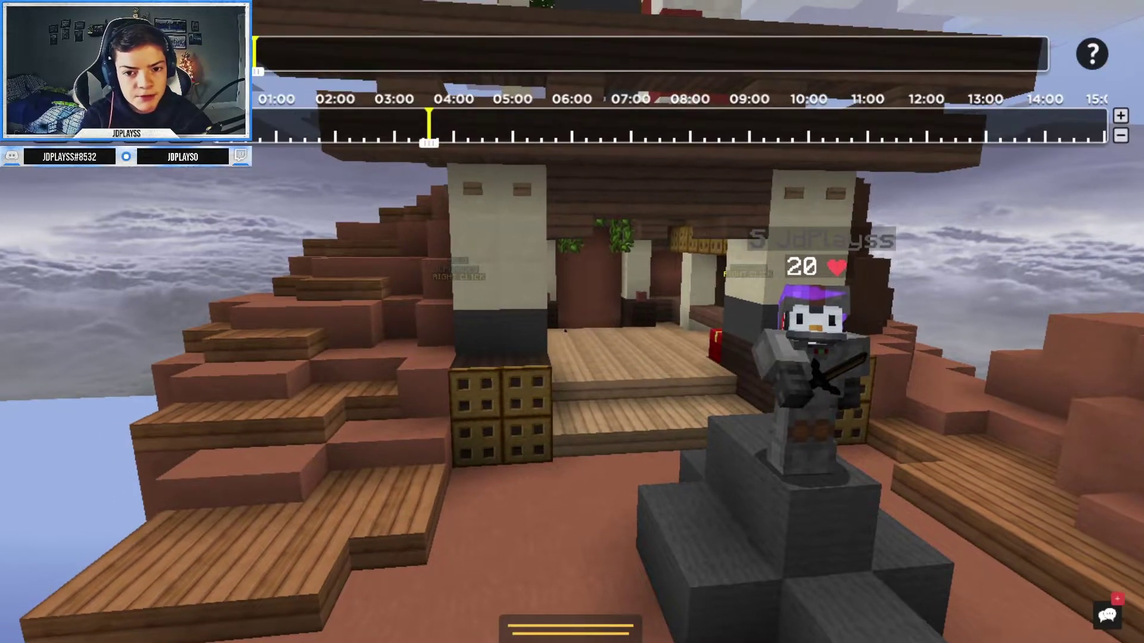
key("F1")
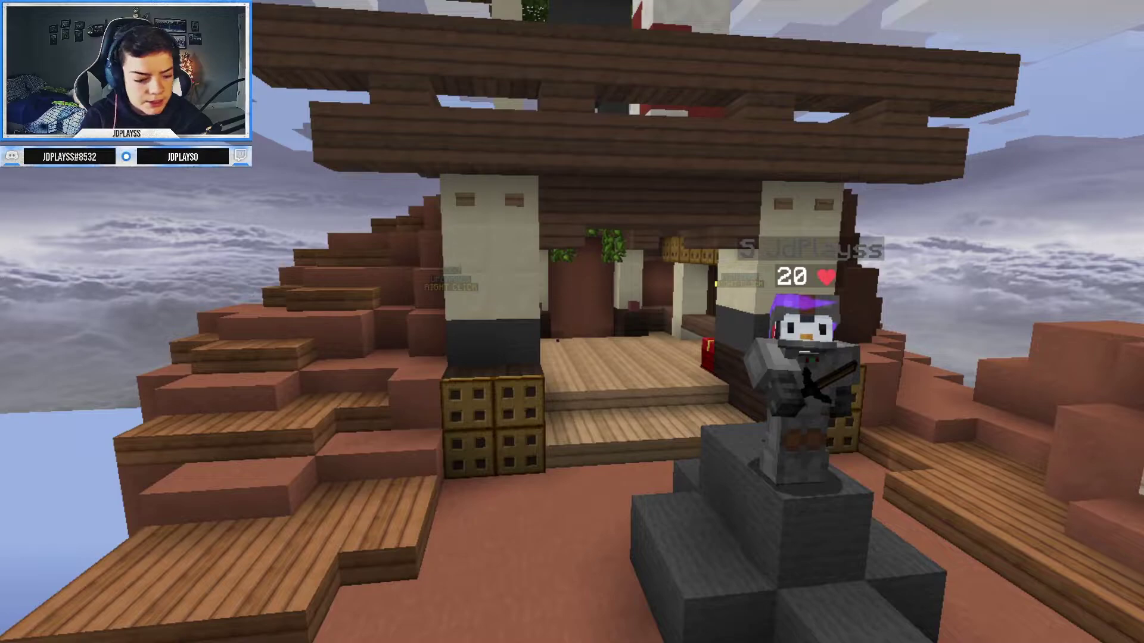
key("F1")
key("Escape")
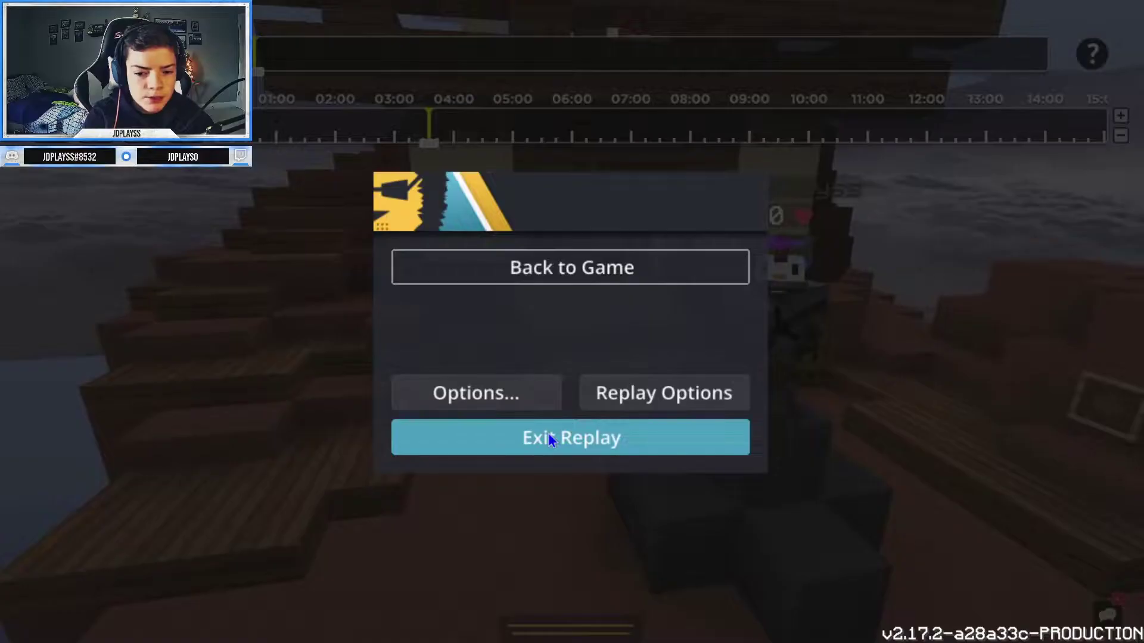
left_click(549, 435)
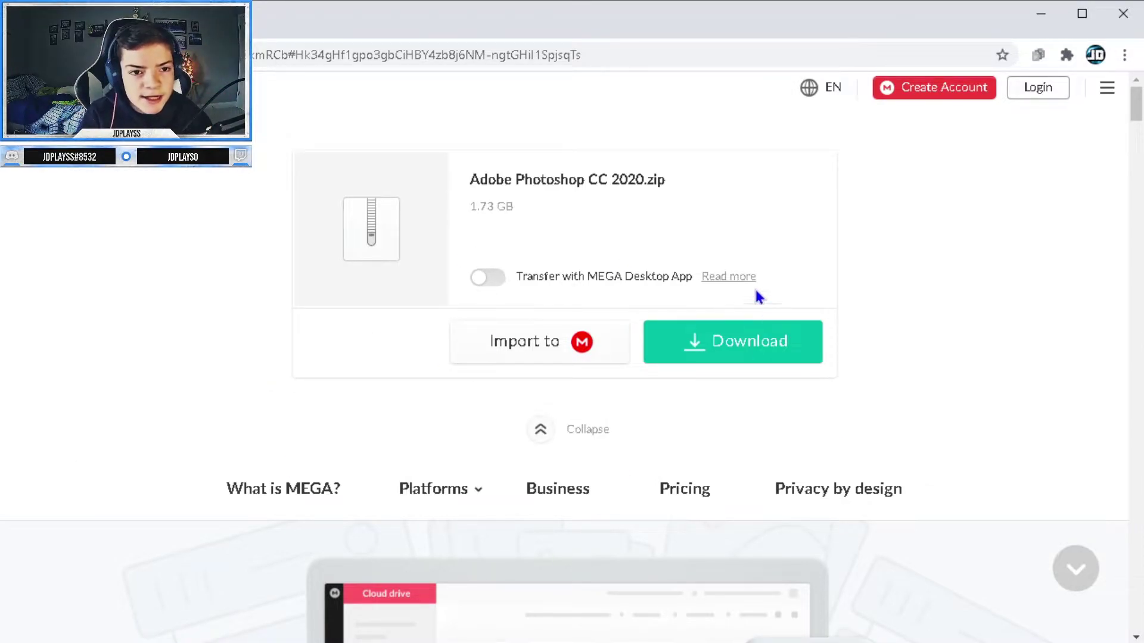
Step: Download Adobe Photoshop CC 2020.zip from the MEGA page and check the download's progress
left_click(739, 343)
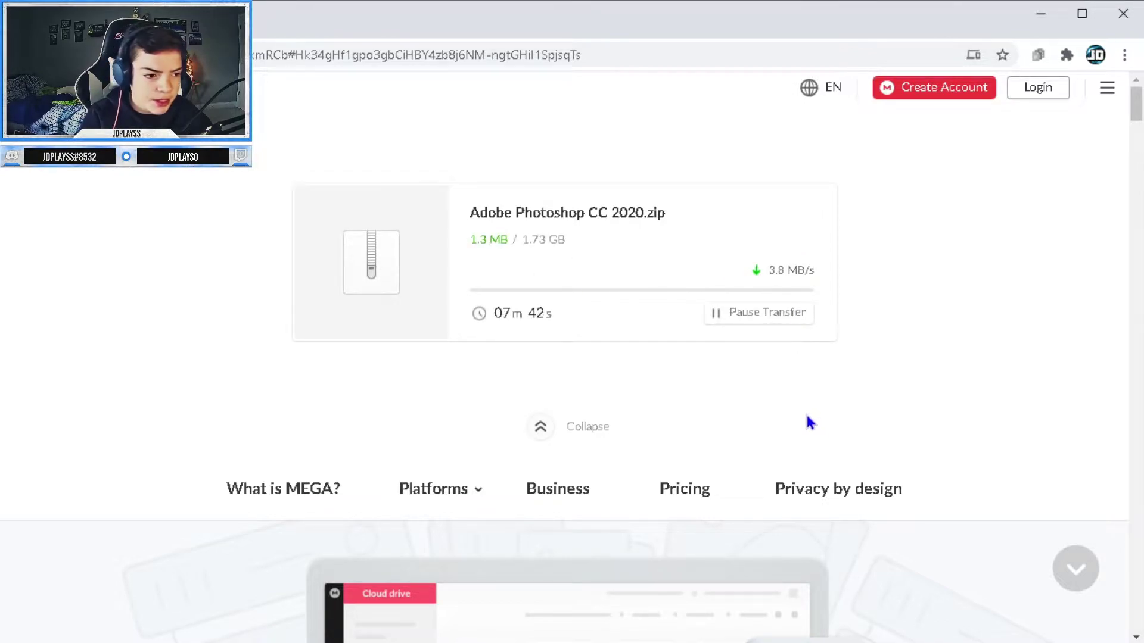
double_click(541, 241)
left_click(593, 264)
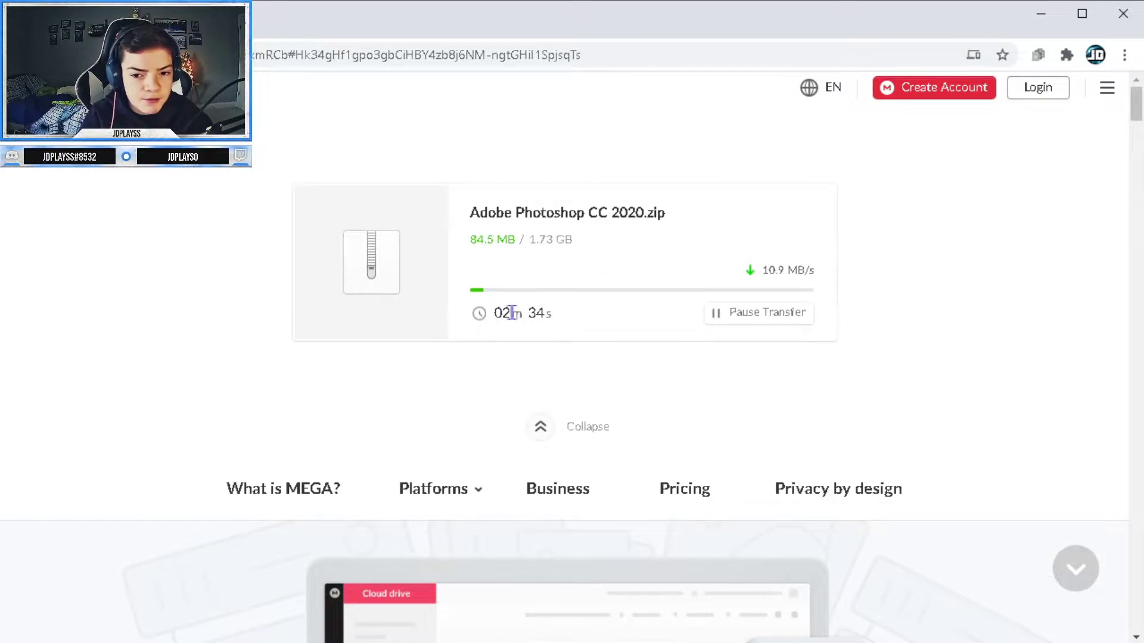
left_click_drag(508, 312, 499, 313)
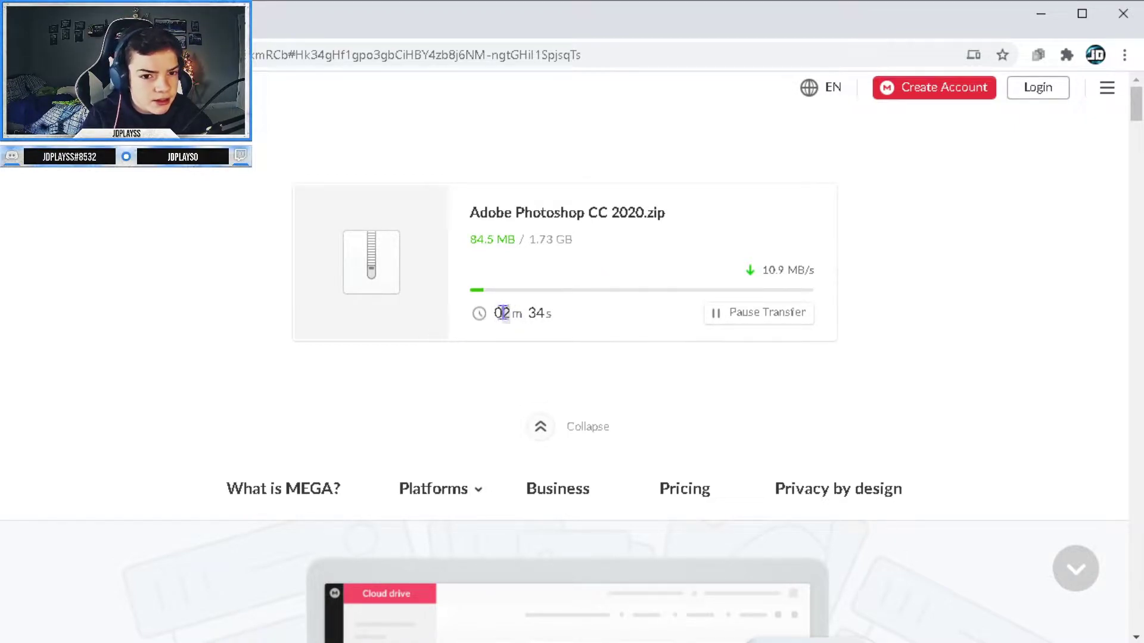
left_click(502, 314)
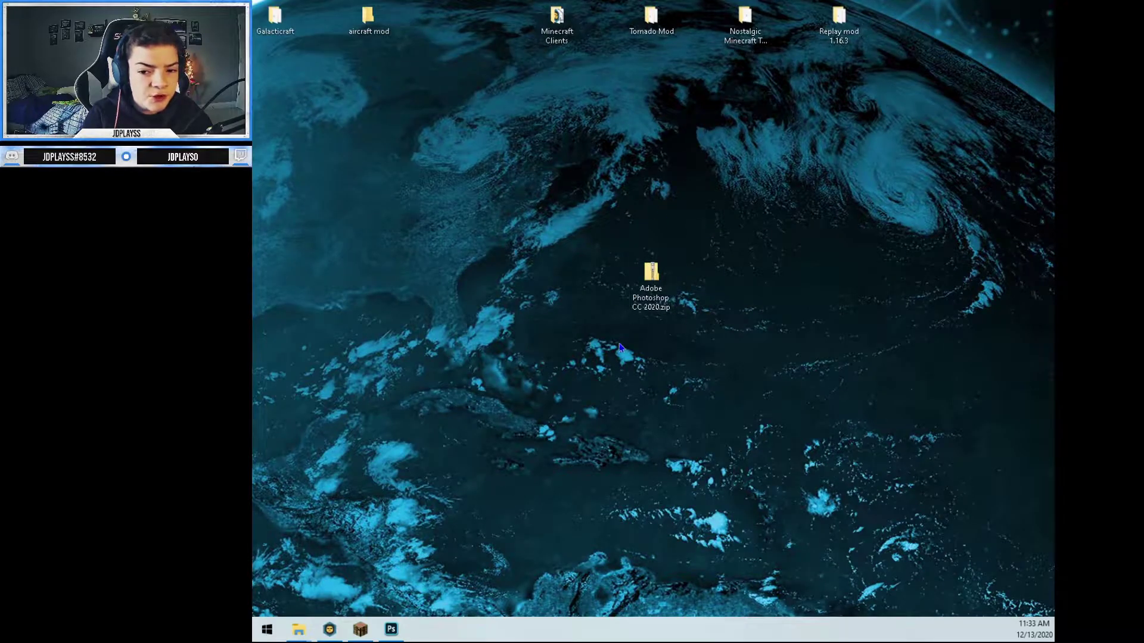
left_click_drag(623, 345, 700, 318)
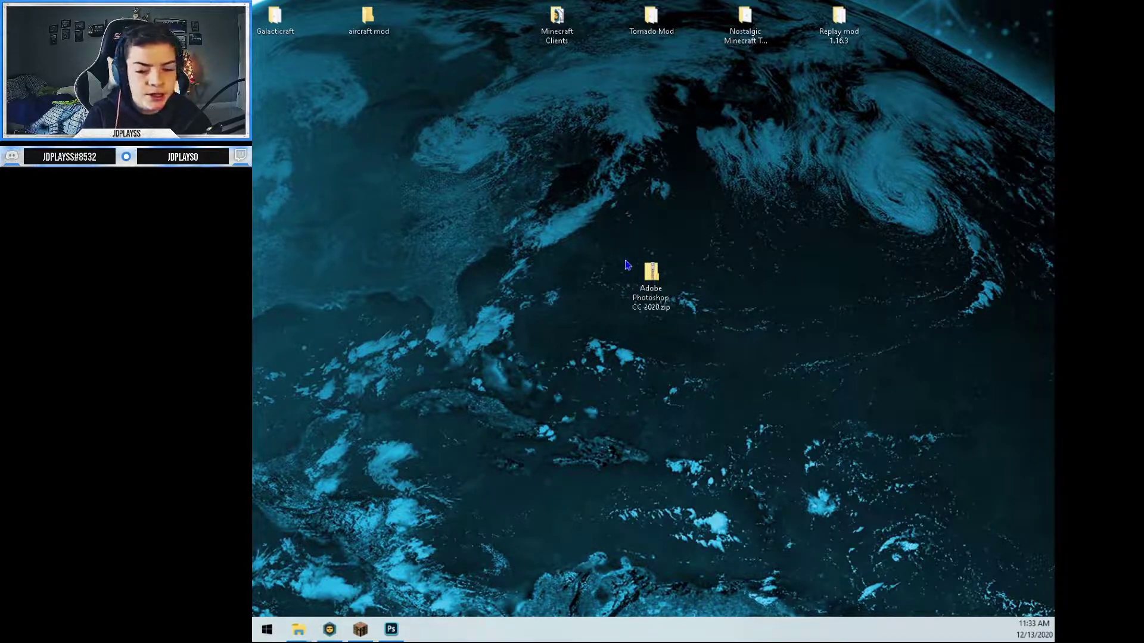
left_click_drag(714, 247, 569, 324)
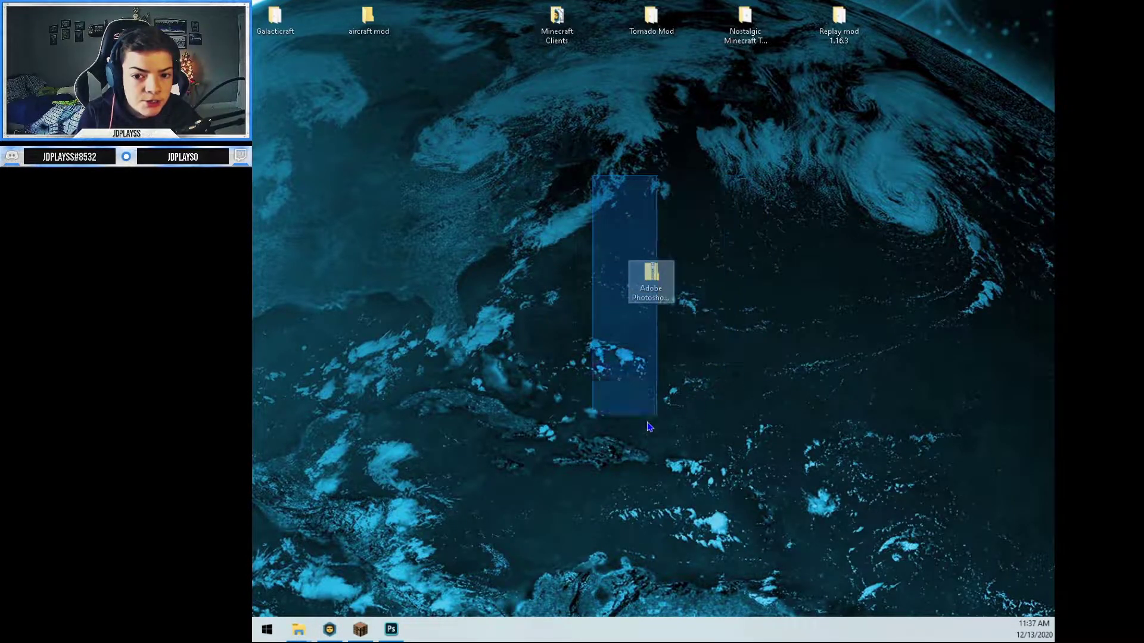
left_click_drag(659, 421, 694, 384)
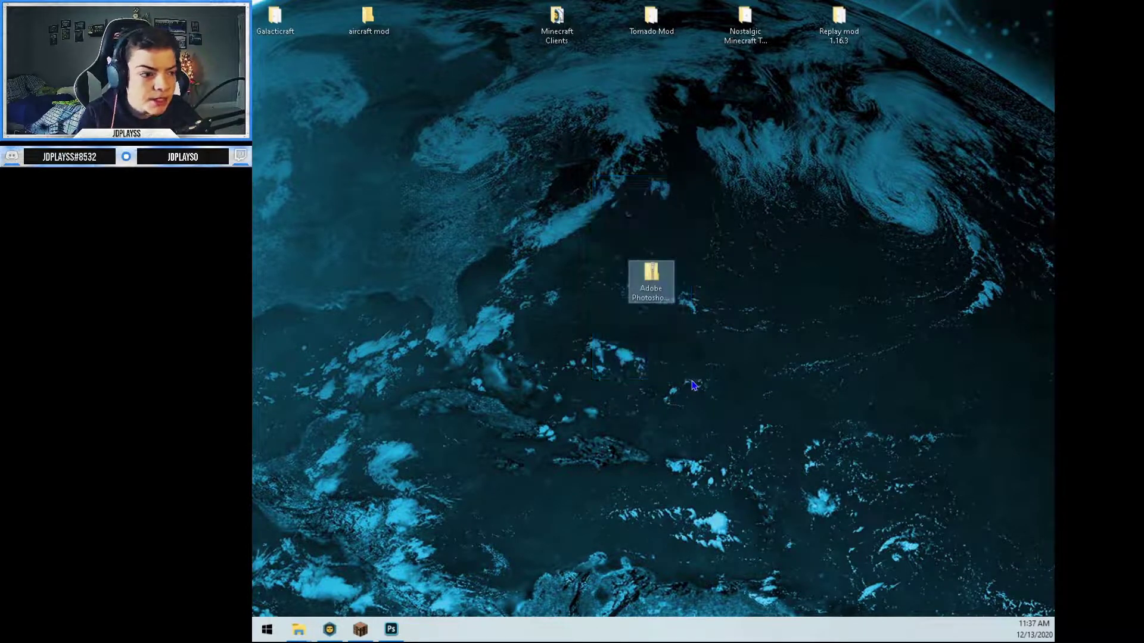
Step: Open Adobe Photoshop CC 2020.zip from the desktop, enter its Adobe Photoshop CC 2020 folder and locate Set-up.exe
double_click(645, 291)
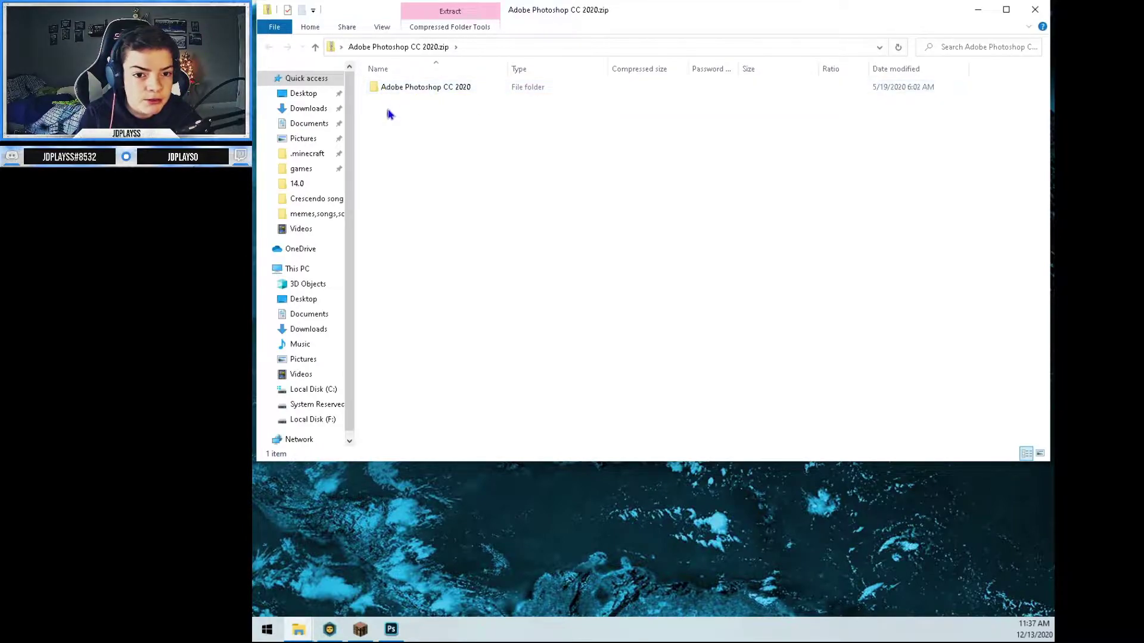
left_click(490, 90)
double_click(490, 89)
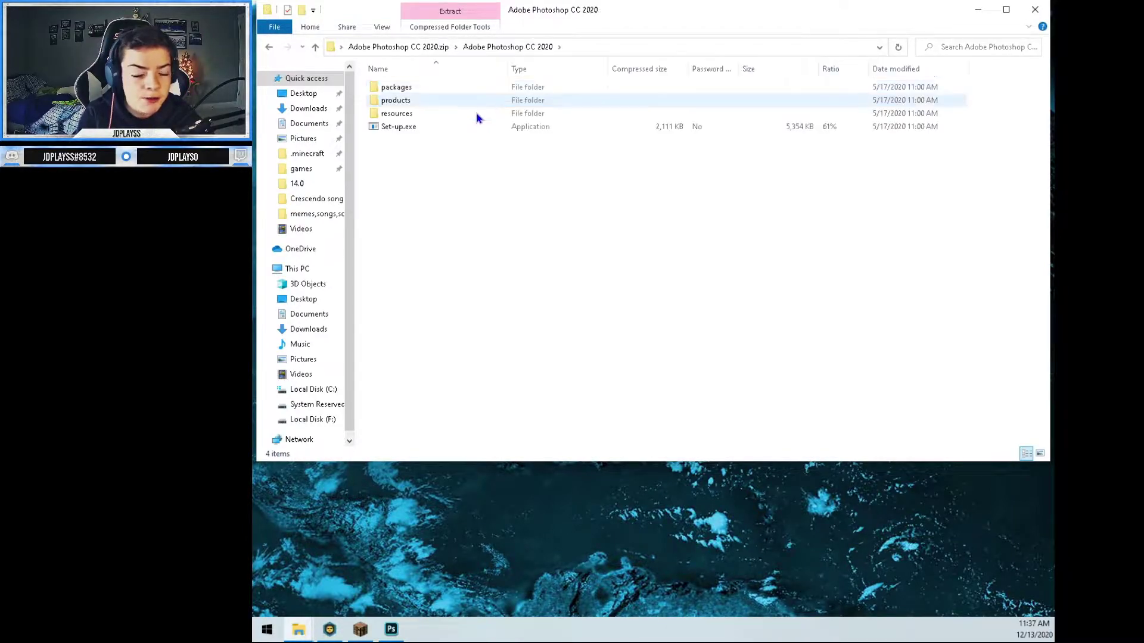
left_click(408, 127)
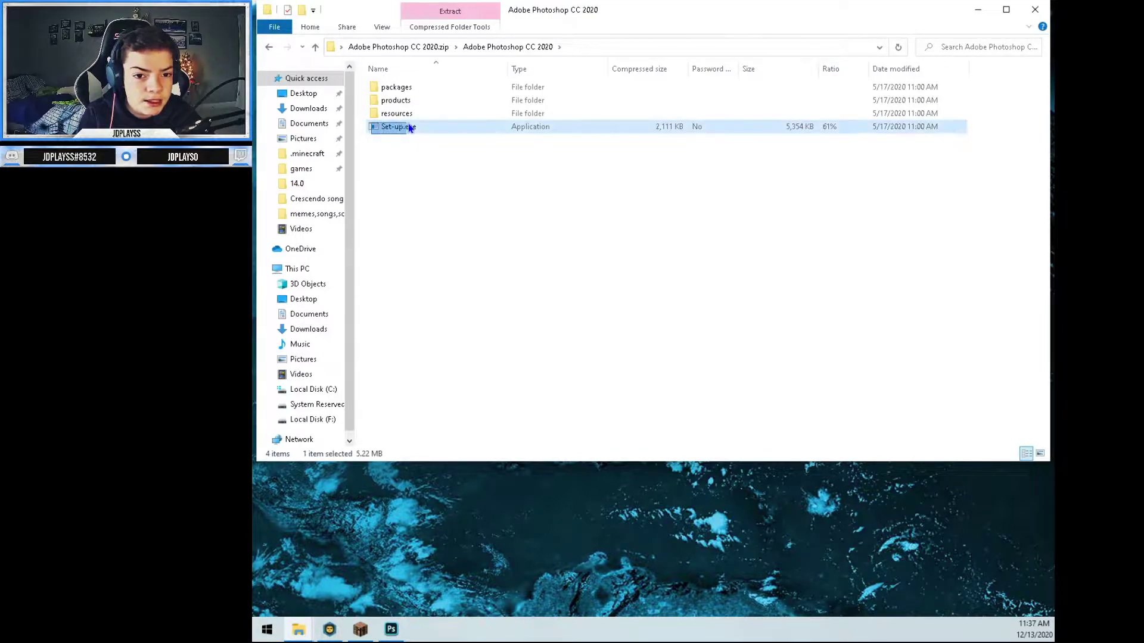
left_click(429, 163)
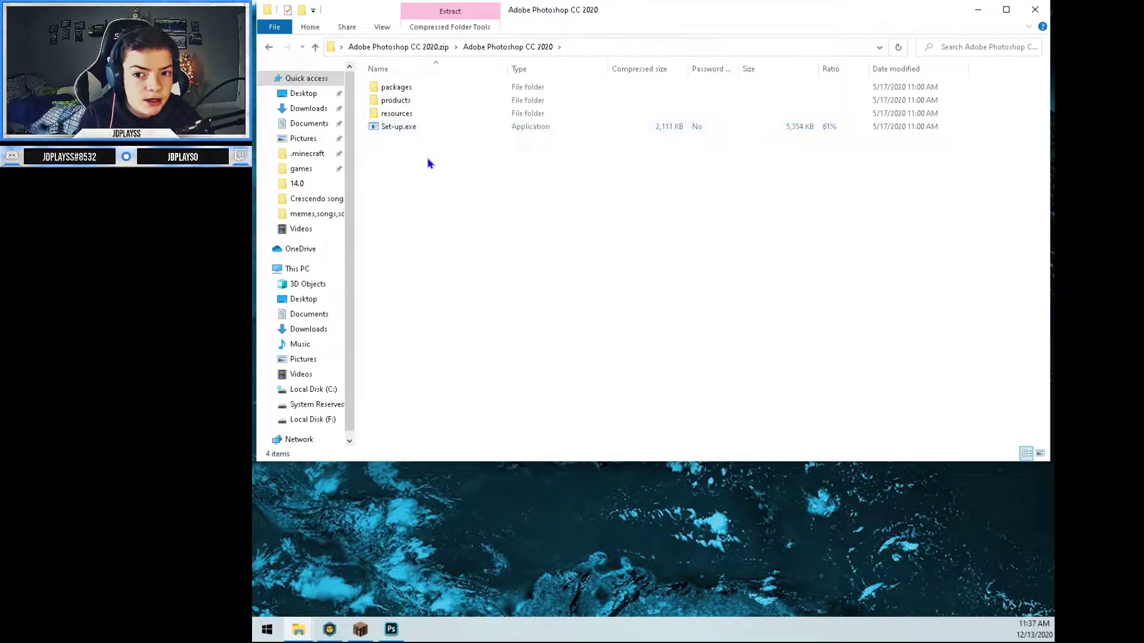
Step: Try to run Set-up.exe directly from the zip without extracting it, choosing to install anyway
double_click(397, 128)
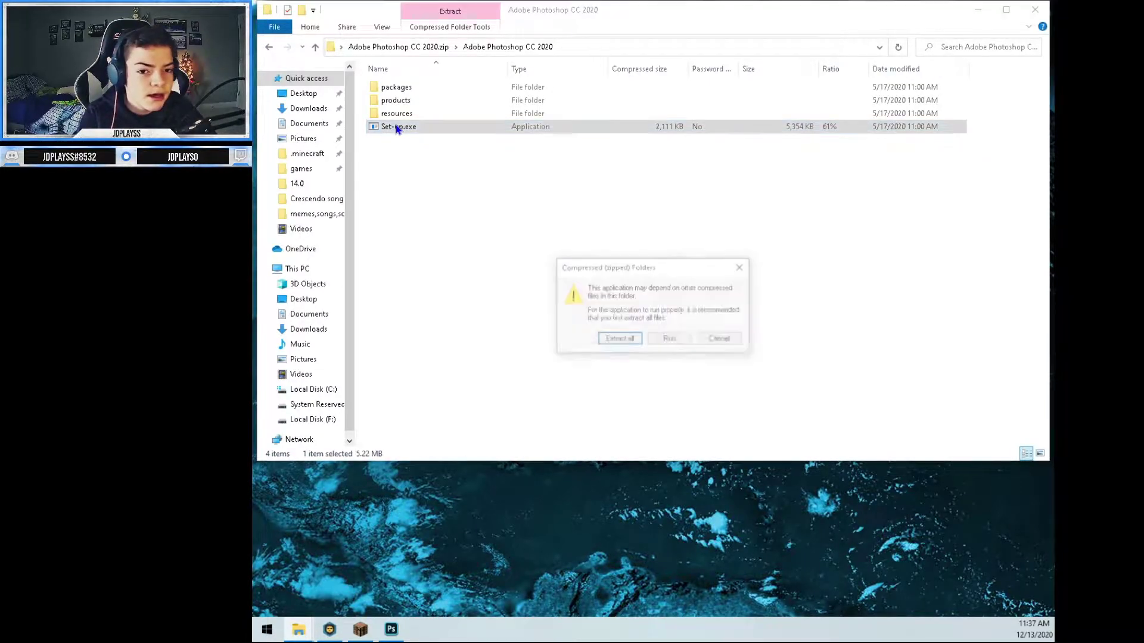
left_click(661, 339)
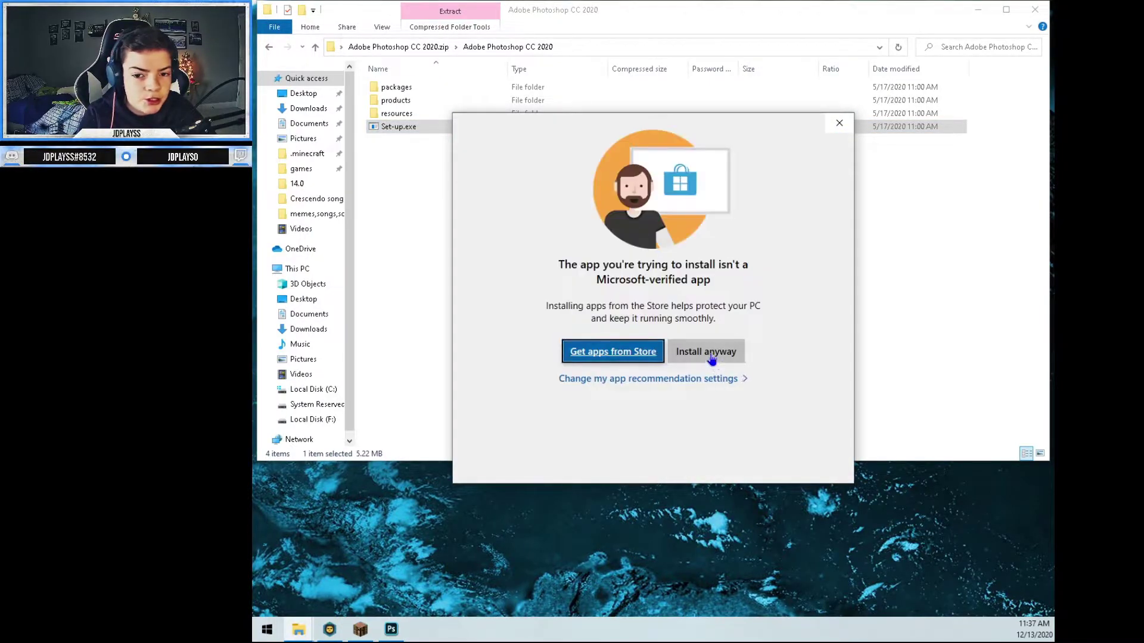
left_click(709, 355)
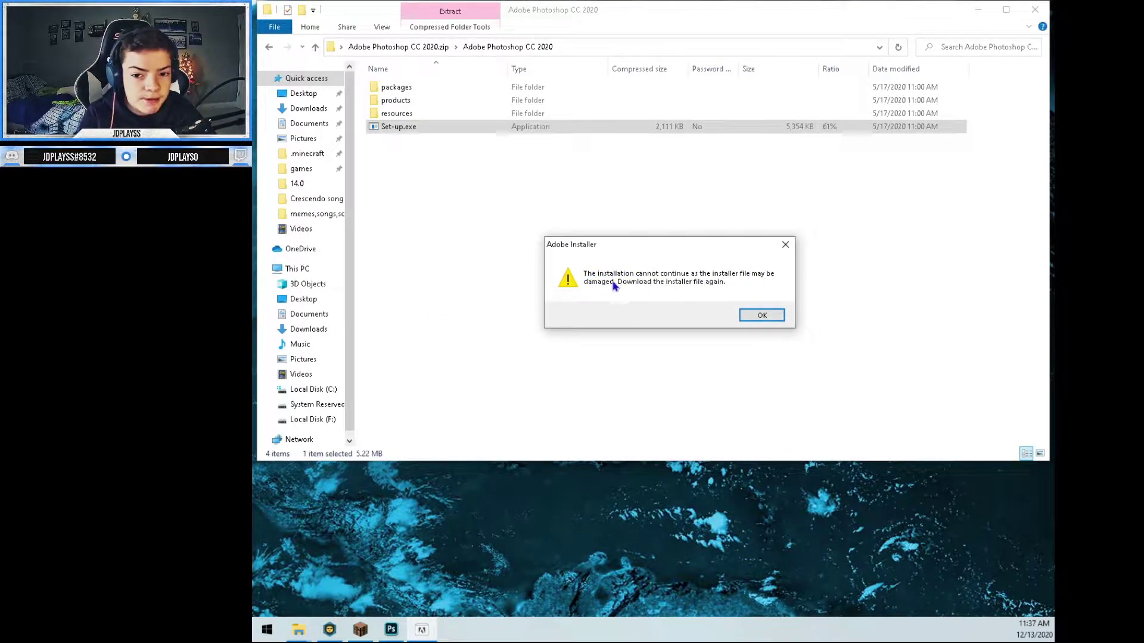
left_click(764, 314)
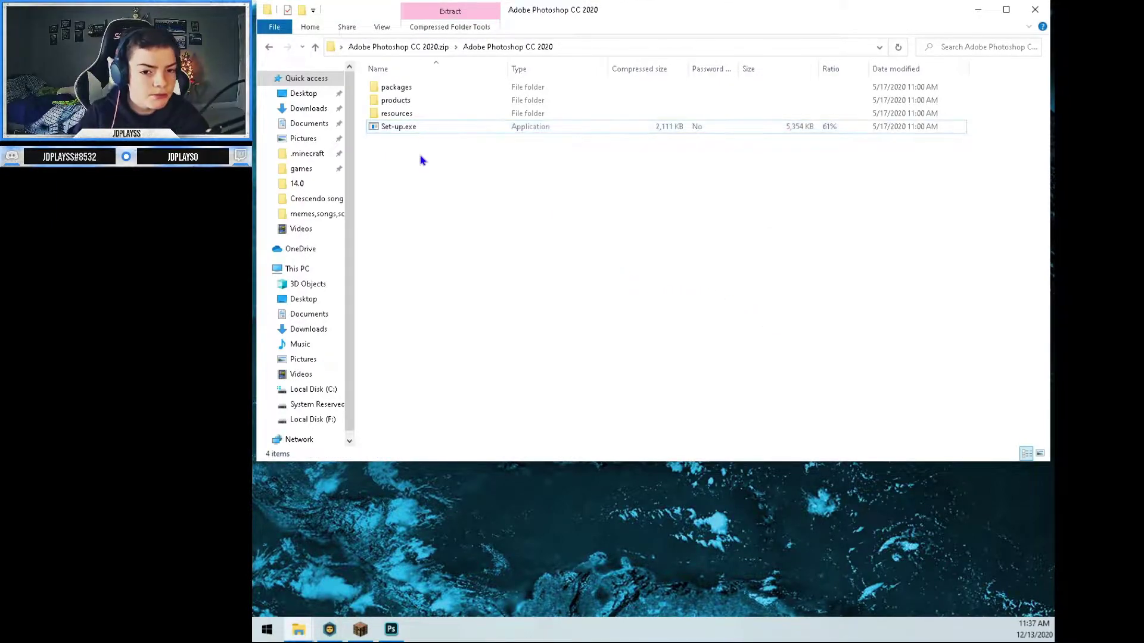
Step: Try to extract all of the zip's files to the desktop's Adobe Photoshop CC 2020 folder, cancelling instead of replacing the existing files
double_click(411, 127)
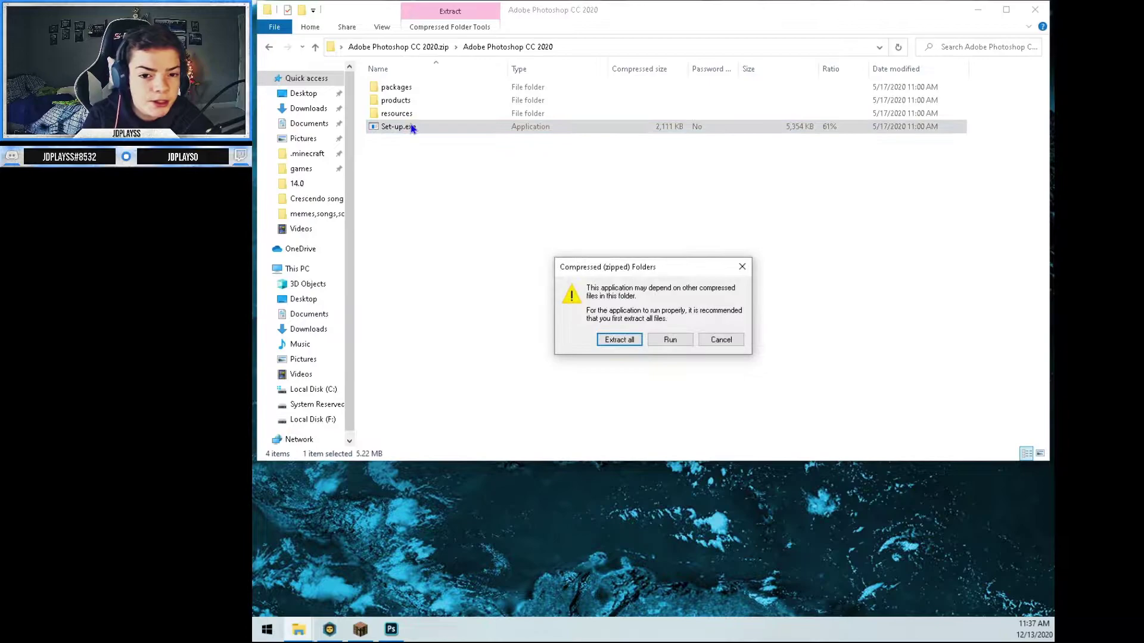
left_click(614, 341)
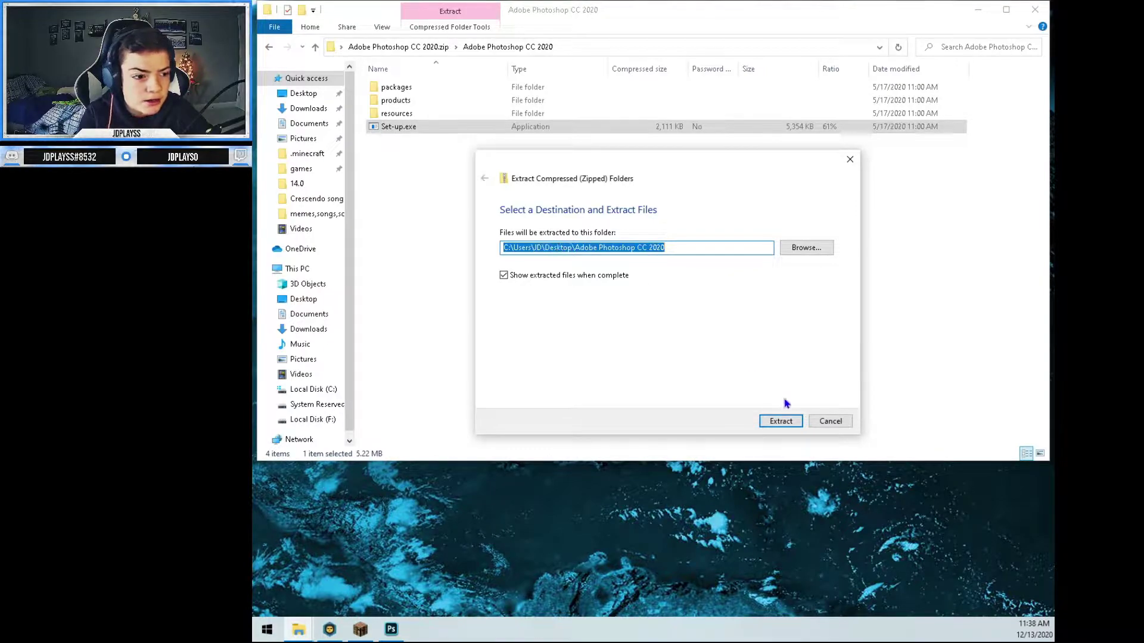
left_click(792, 250)
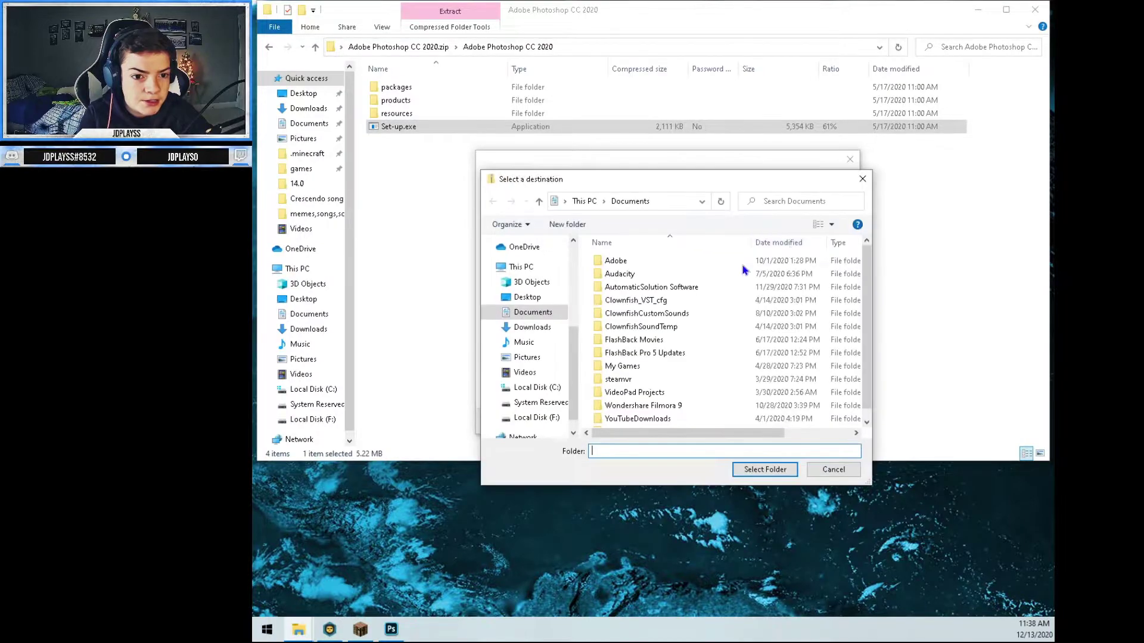
scroll(668, 333, "down", 1)
scroll(671, 382, "up", 1)
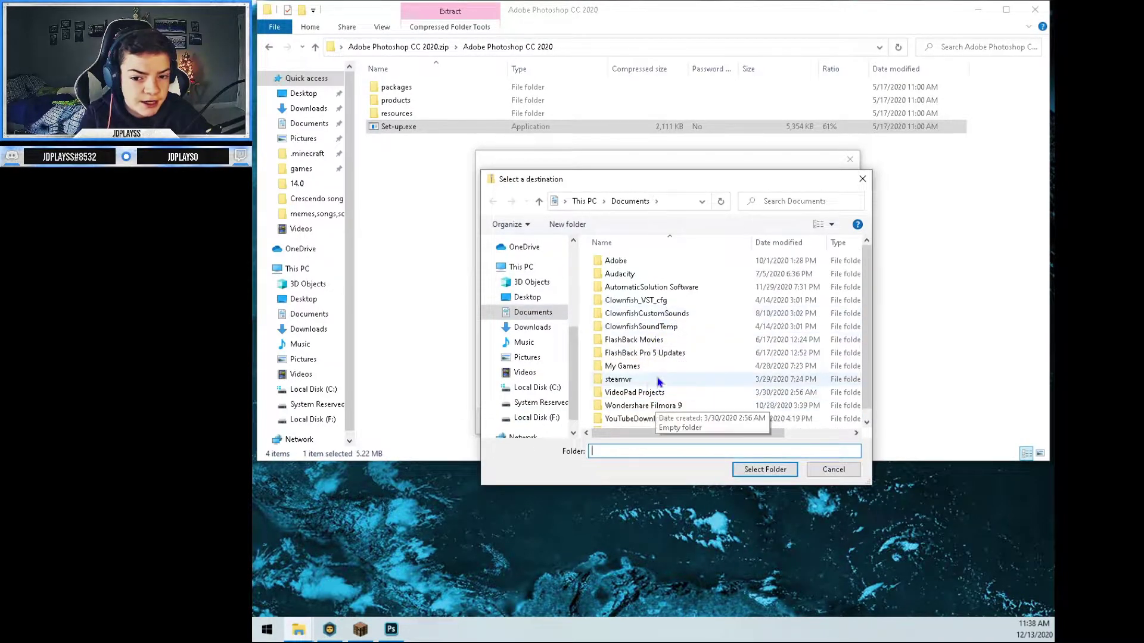
left_click(862, 179)
left_click(776, 421)
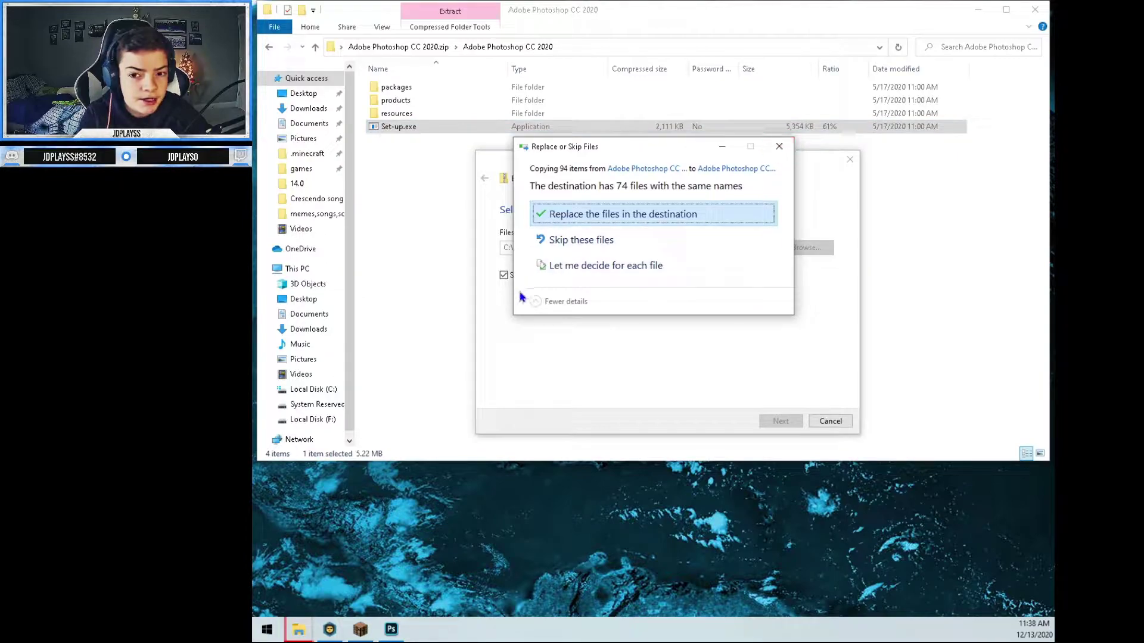
left_click(778, 149)
Step: Open the already extracted Adobe Photoshop CC 2020 folder from the desktop and enter its inner Adobe Photoshop CC 2020 folder
left_click(976, 11)
left_click_drag(744, 110, 852, 176)
left_click(680, 293)
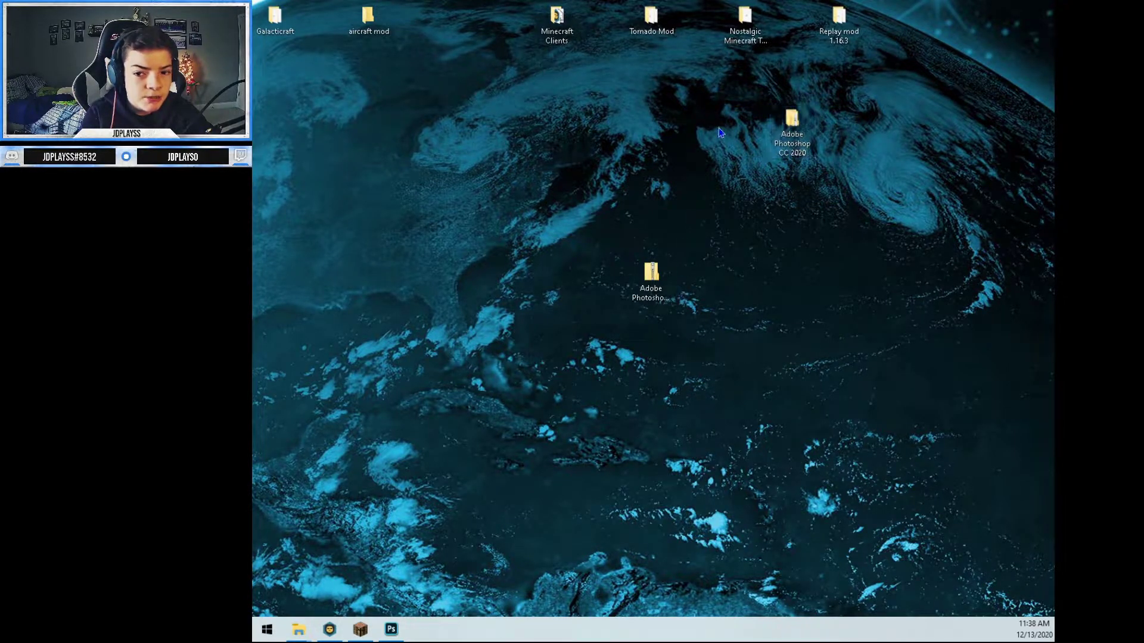
left_click(651, 280)
left_click(785, 124)
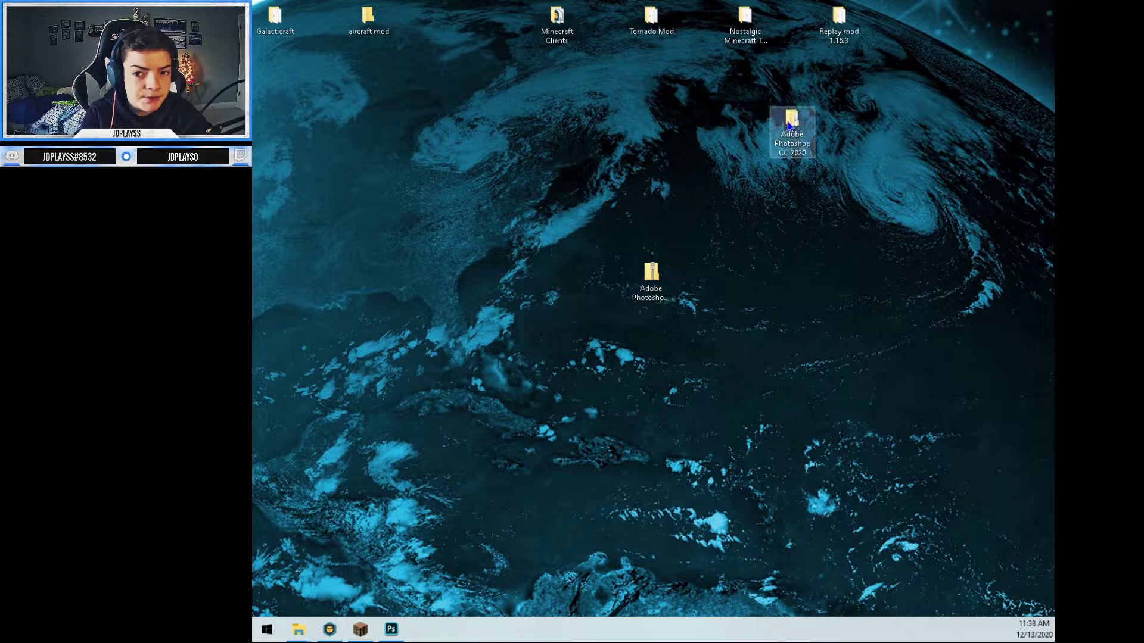
double_click(785, 124)
double_click(440, 90)
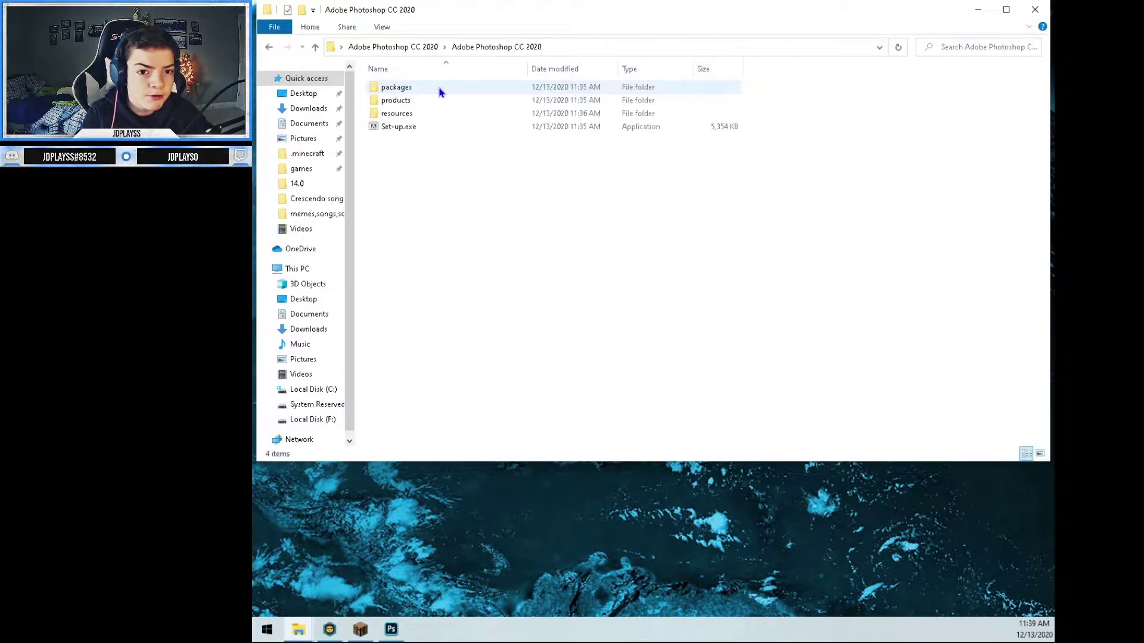
Step: Run the extracted Set-up.exe, install anyway, and continue the Photoshop 2020 installation in English (North America) at the default location
double_click(408, 127)
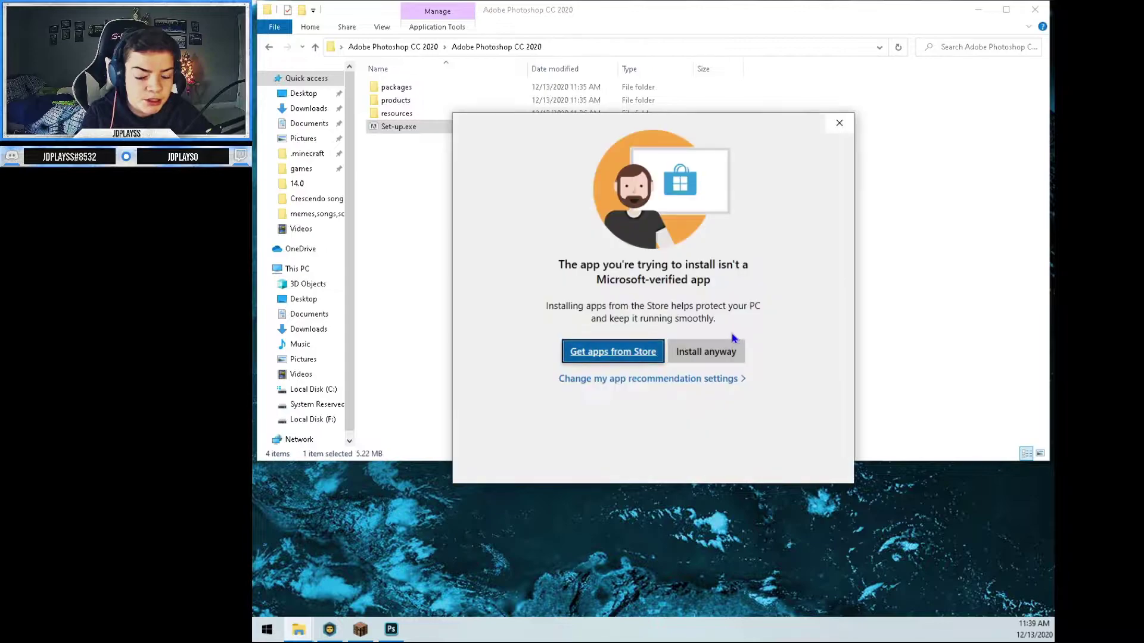
left_click(711, 351)
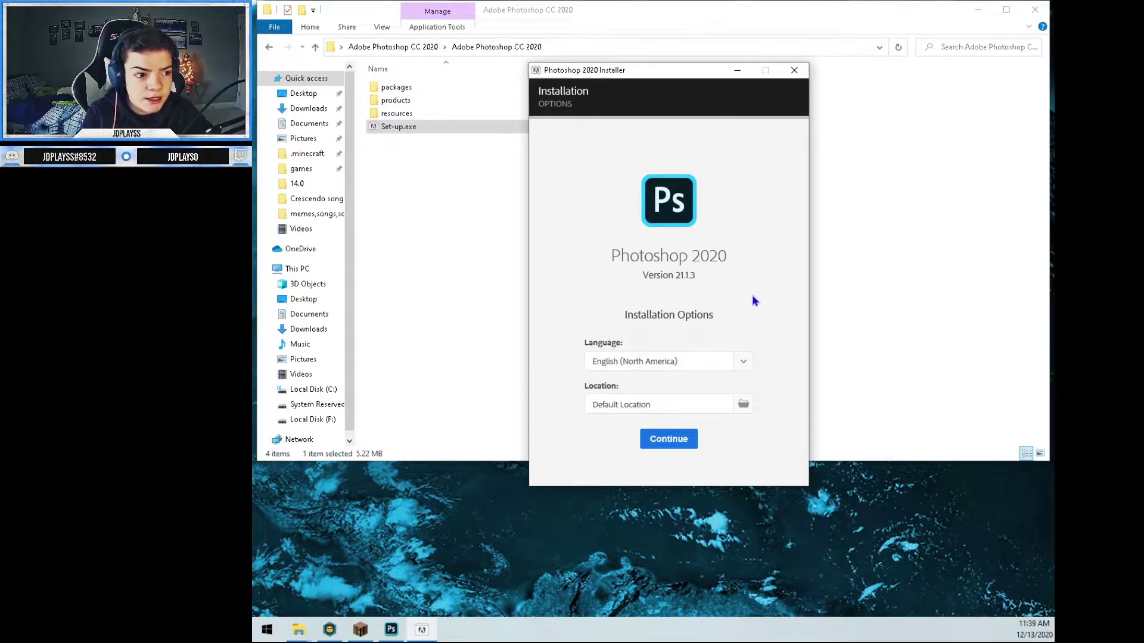
left_click_drag(679, 71, 678, 45)
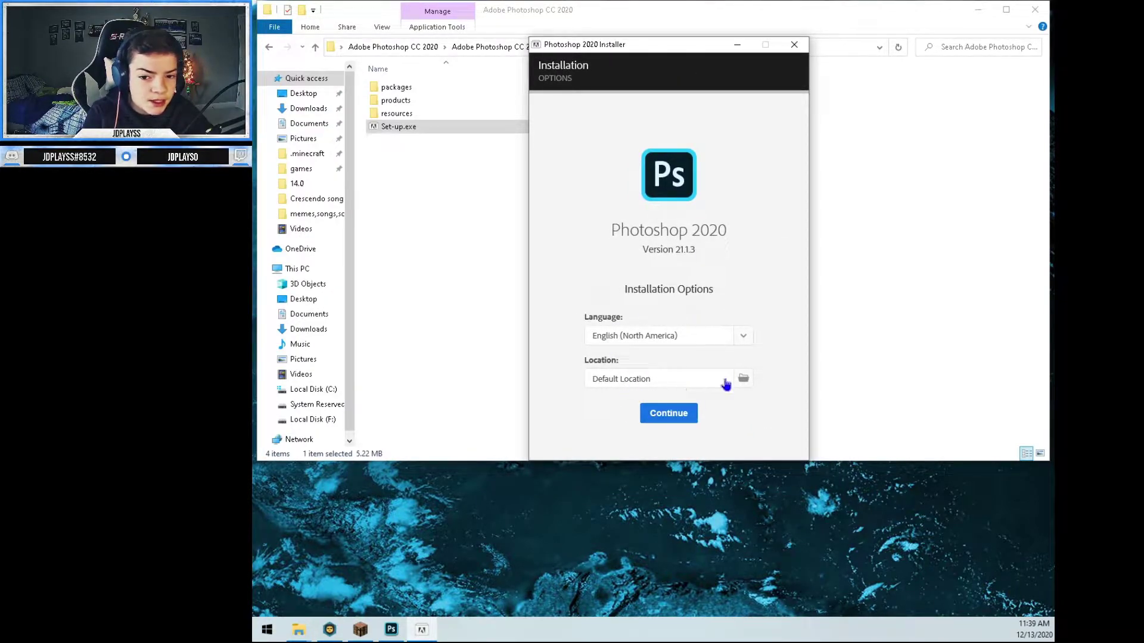
left_click(623, 336)
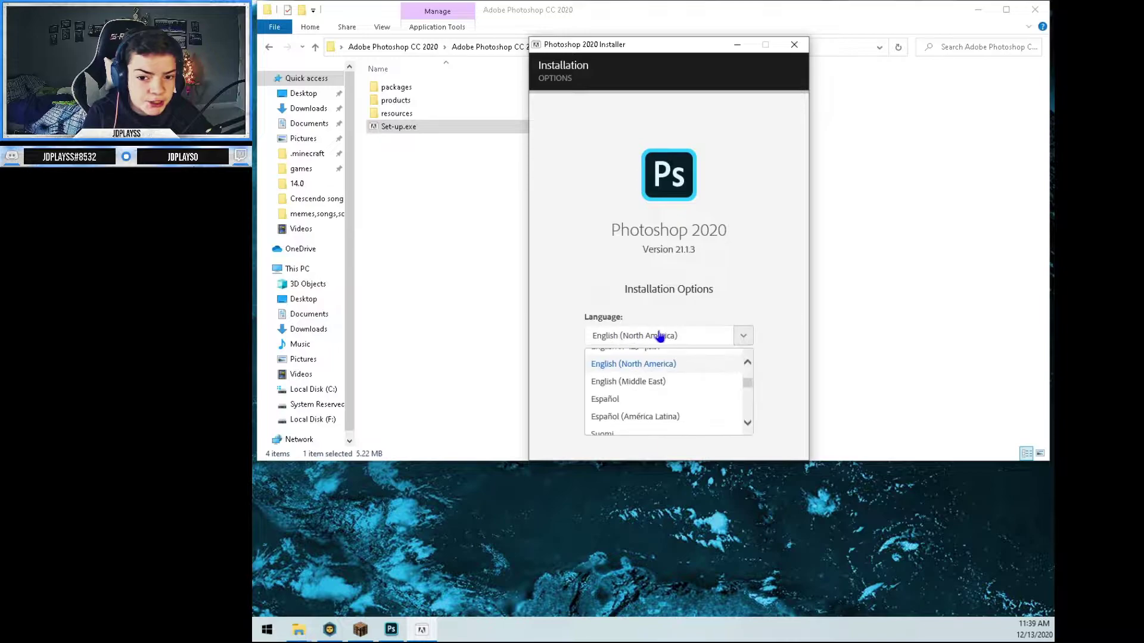
left_click(636, 362)
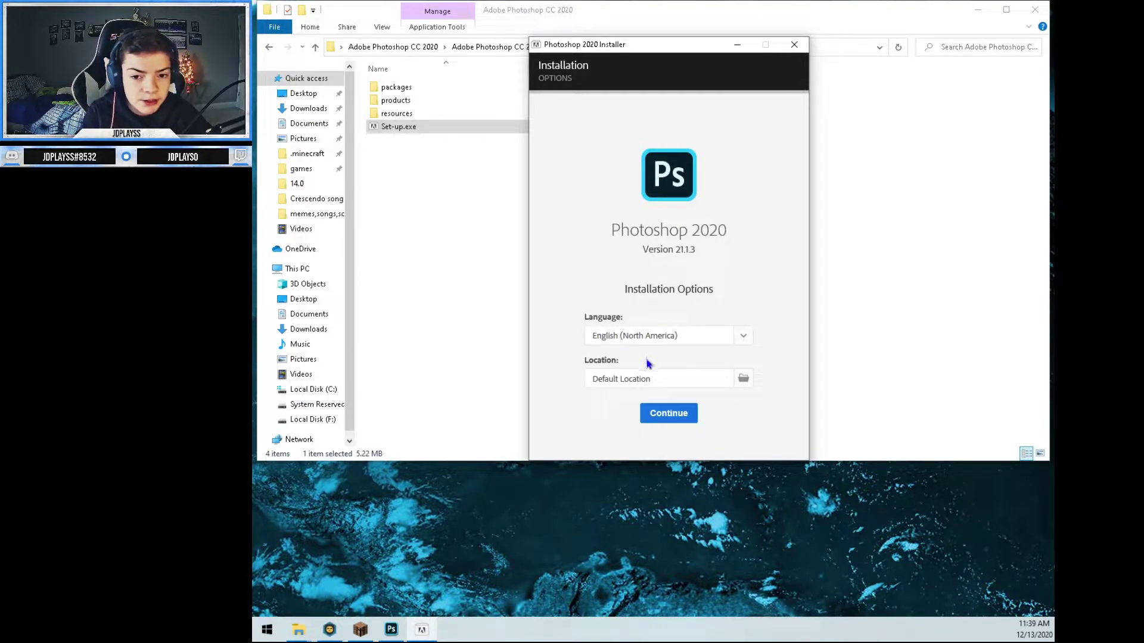
left_click(657, 418)
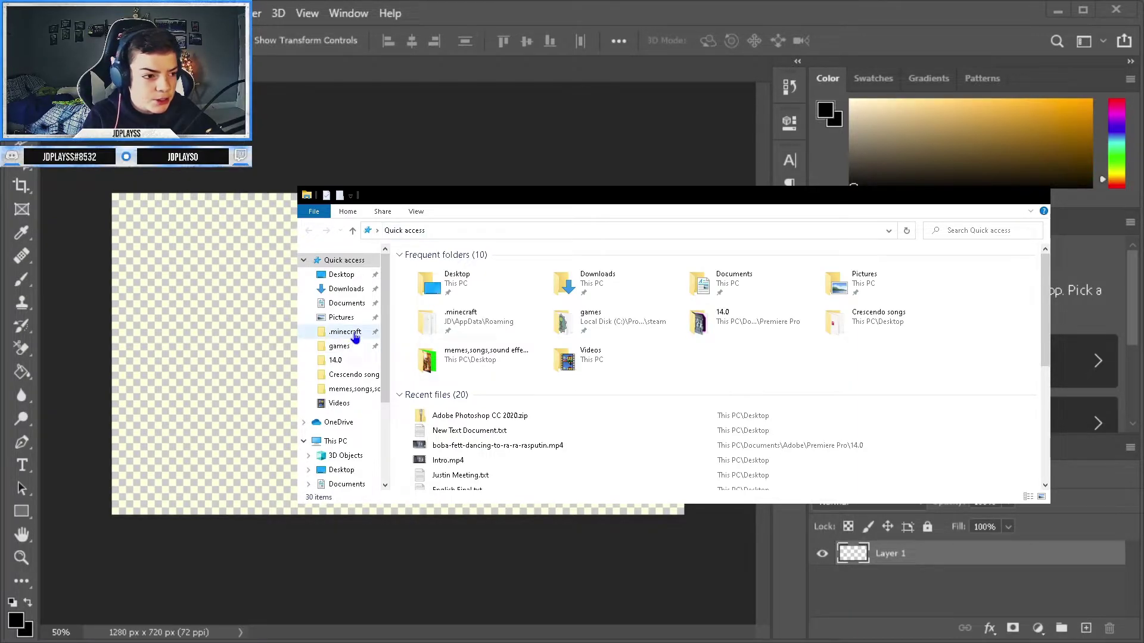
Step: Go to %appdata% in the file explorer and open the screenshots folder inside .minecraft
left_click(351, 333)
left_click(570, 230)
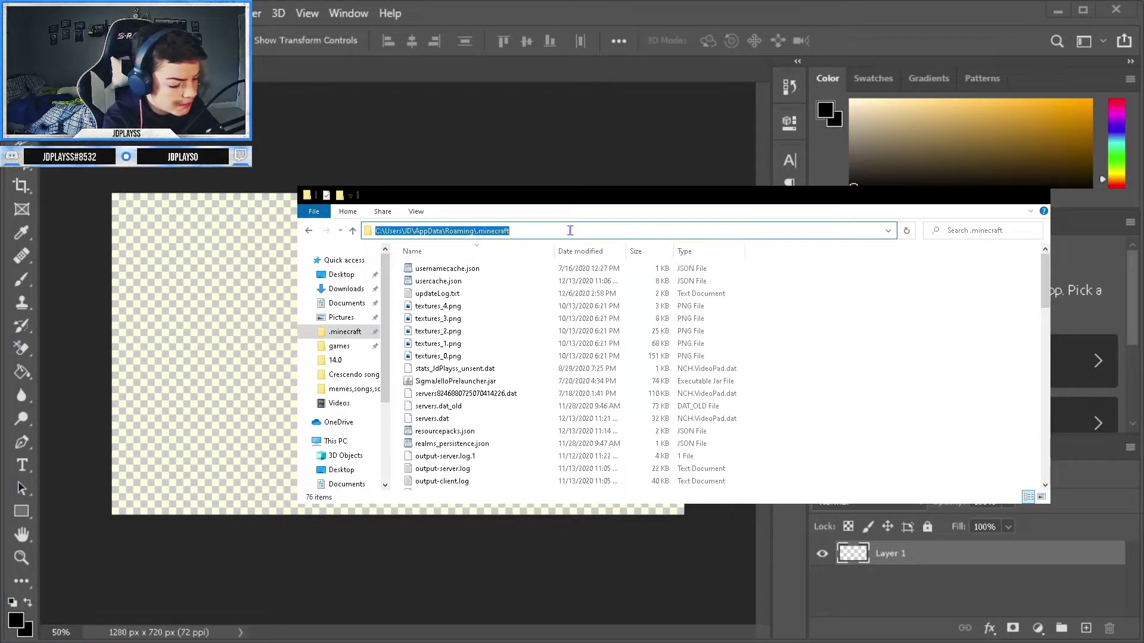
type("%ap")
type("data%")
key("Return")
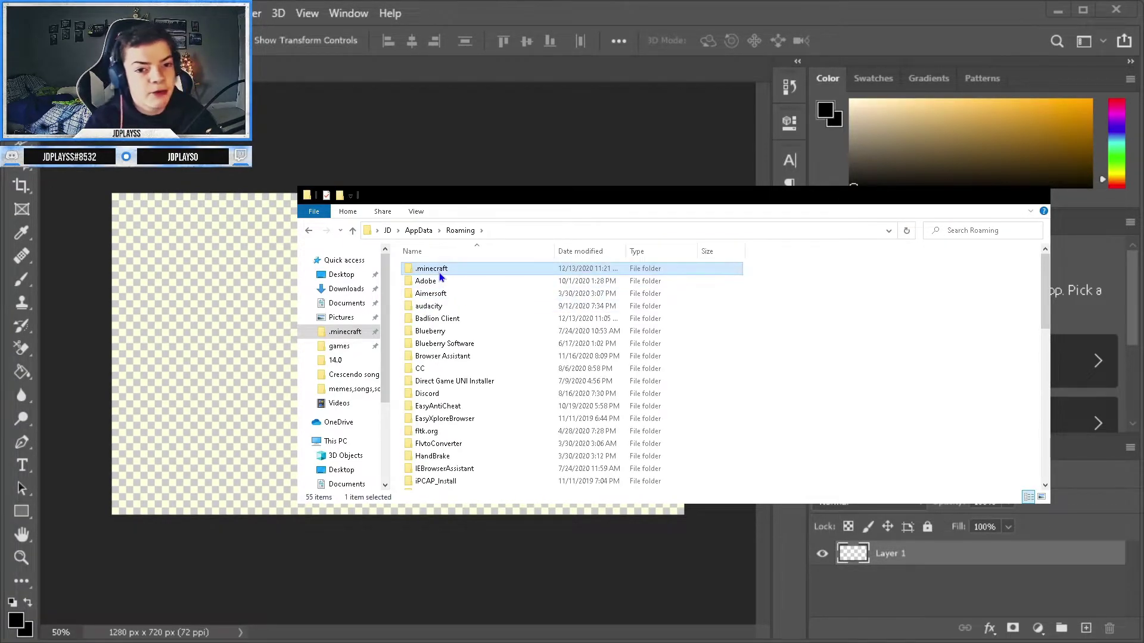
double_click(440, 269)
scroll(536, 416, "down", 5)
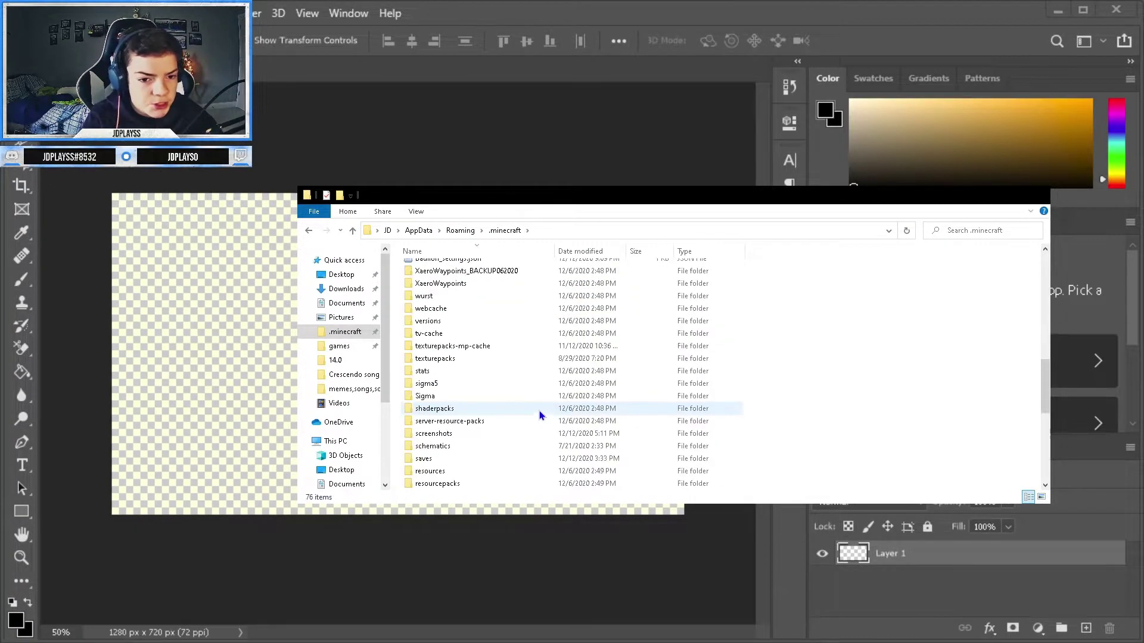
double_click(450, 439)
Step: Place the screenshot 2020-12-13_11.24.21.png onto the empty 1280 x 720 px Photoshop canvas
left_click_drag(596, 456, 516, 427)
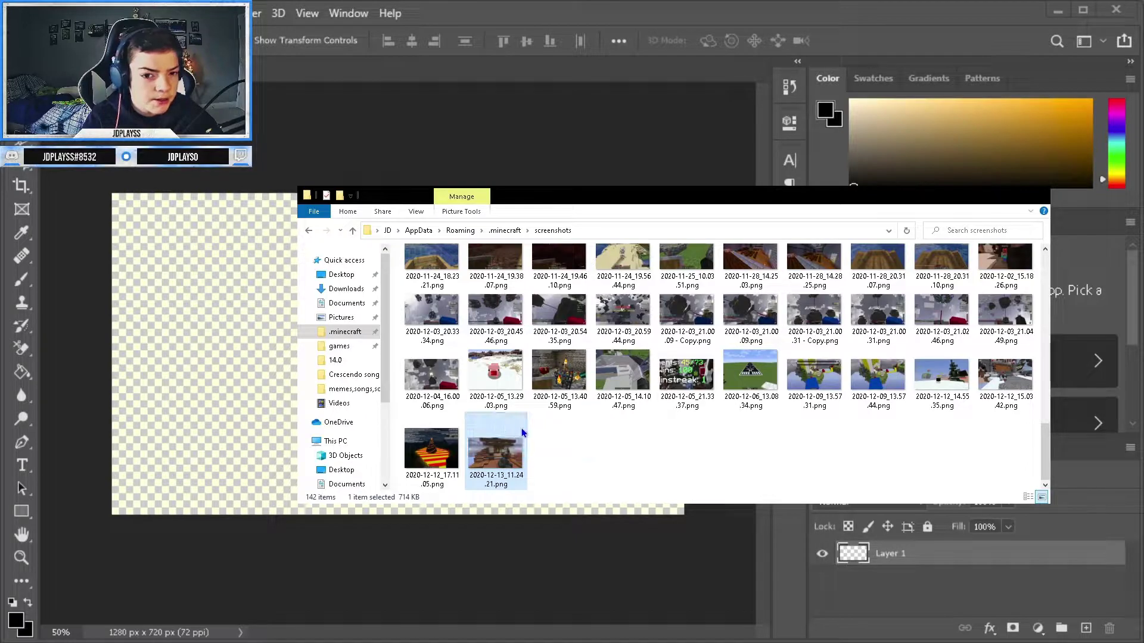
left_click(494, 455)
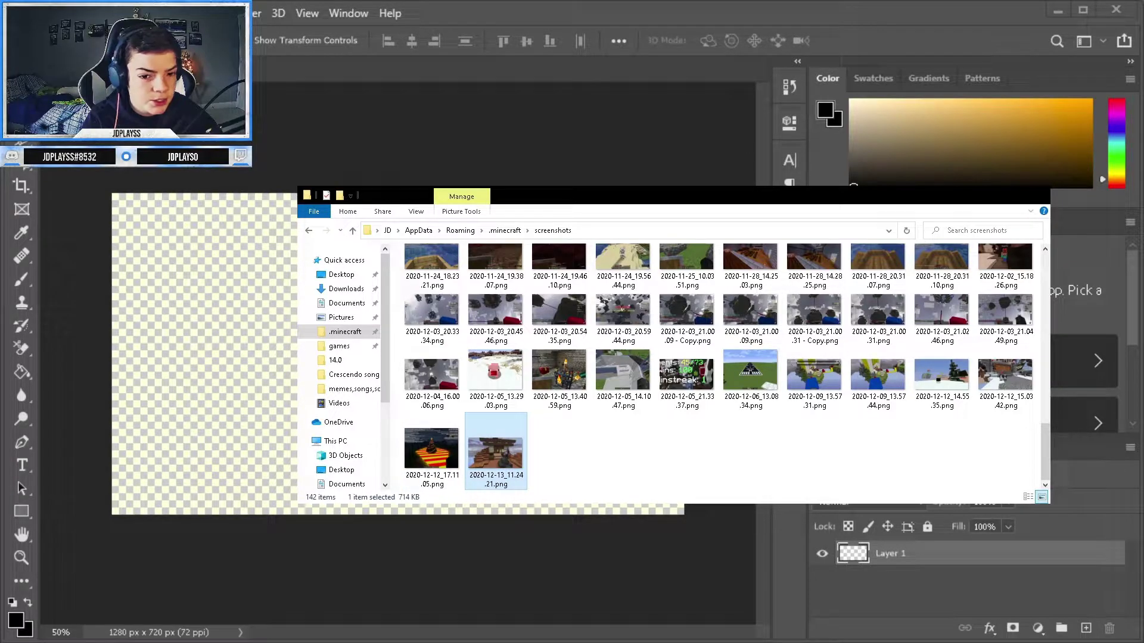
left_click_drag(495, 453, 202, 357)
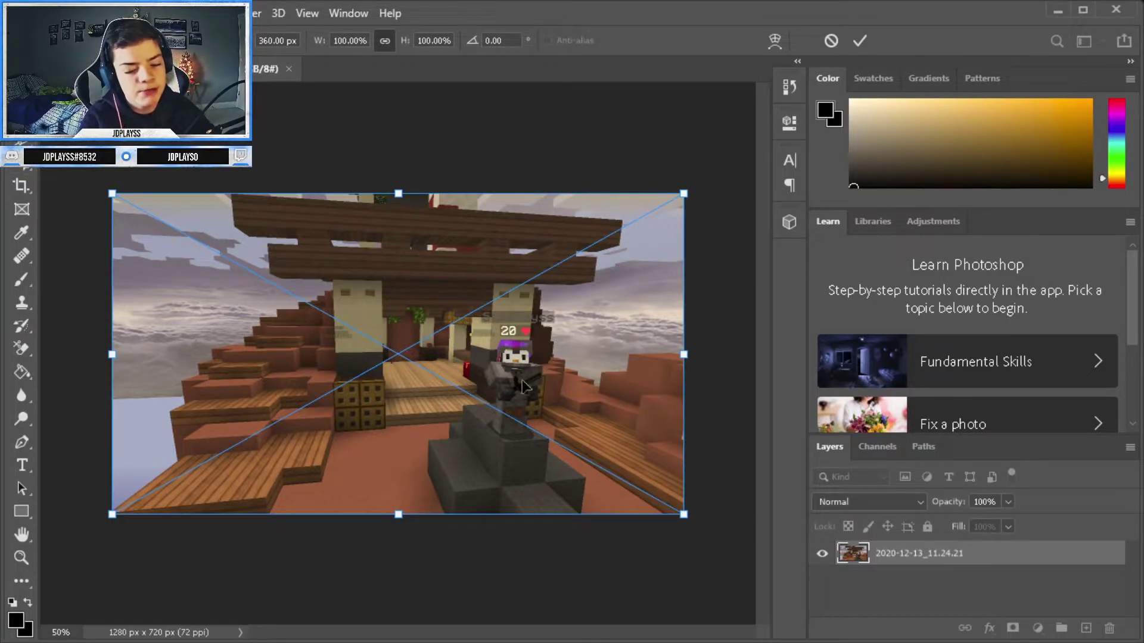
Step: Enlarge the placed screenshot to about 135%, rotate it about -2.44°, reposition it to frame the character, and commit the transform
left_click_drag(684, 195, 758, 166)
left_click_drag(115, 517, 84, 532)
mouse_move(213, 501)
left_mouse_down()
mouse_move(201, 484)
mouse_move(193, 492)
mouse_move(209, 498)
left_mouse_up()
left_click_drag(505, 125, 496, 121)
left_click_drag(87, 539, 40, 545)
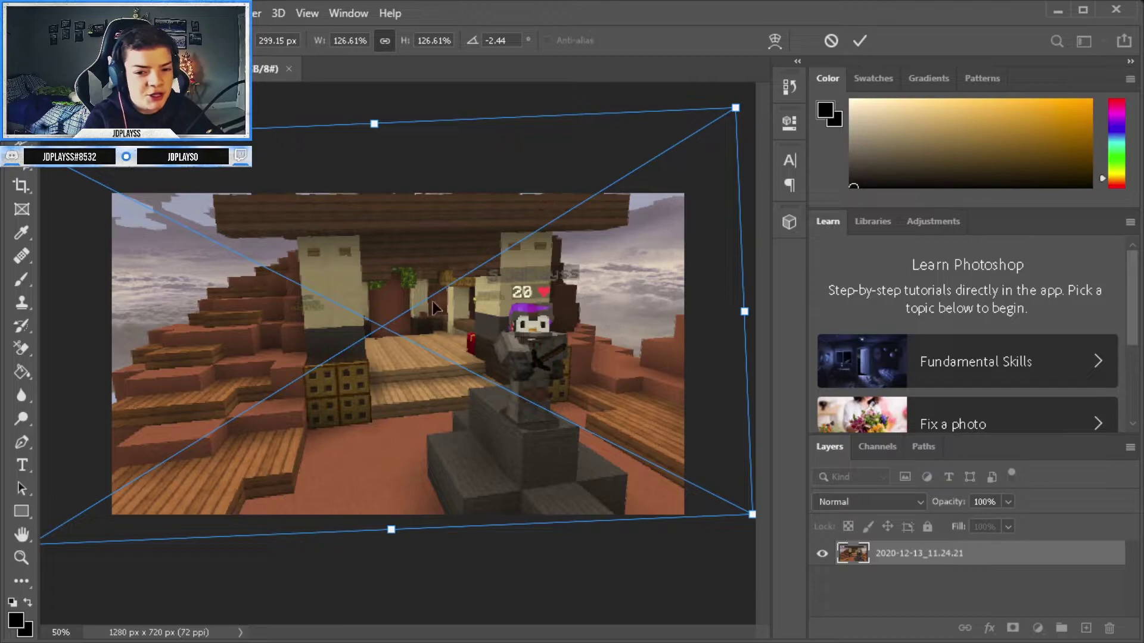
mouse_move(751, 514)
left_mouse_down()
mouse_move(763, 523)
mouse_move(753, 514)
left_mouse_up()
left_click_drag(573, 440, 576, 436)
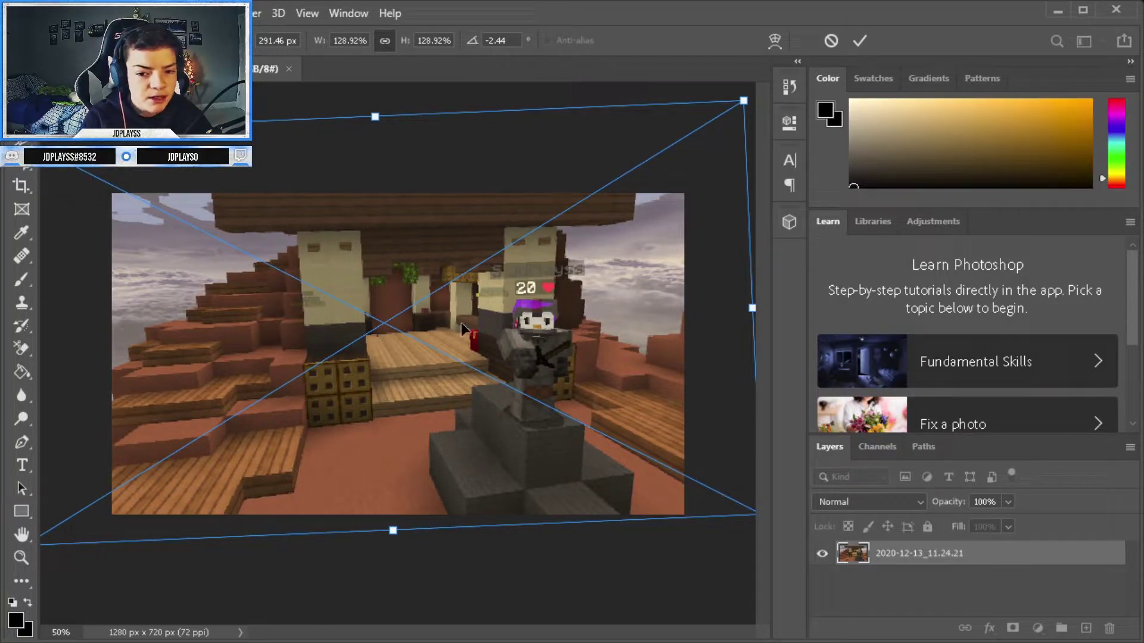
key("shift+Left")
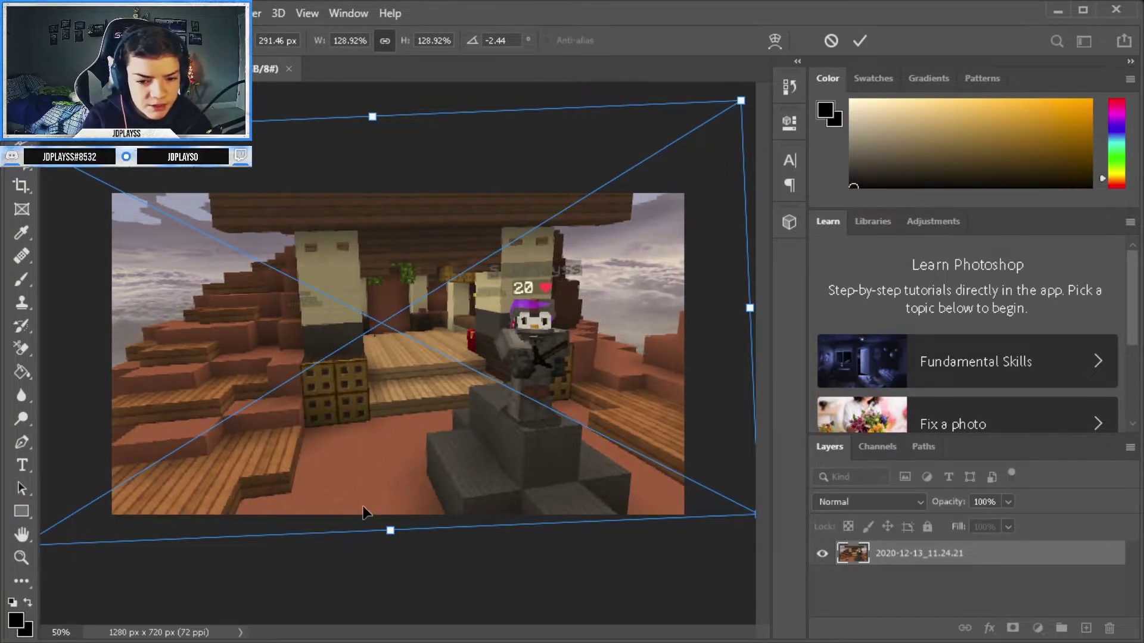
left_click_drag(387, 531, 391, 550)
left_click_drag(404, 454, 396, 438)
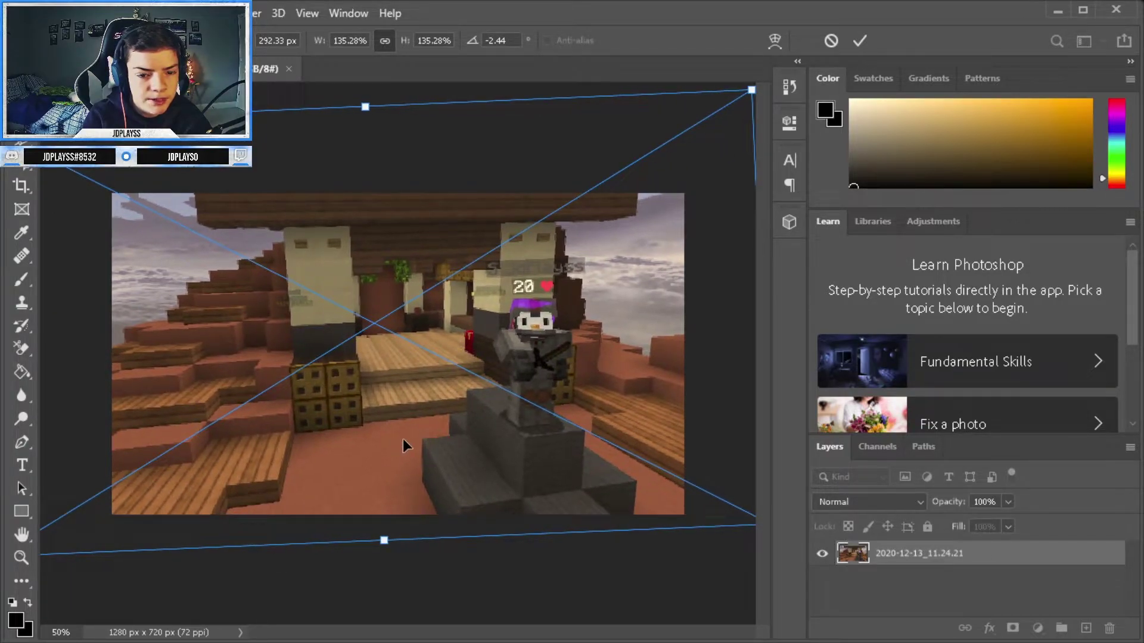
key("Return")
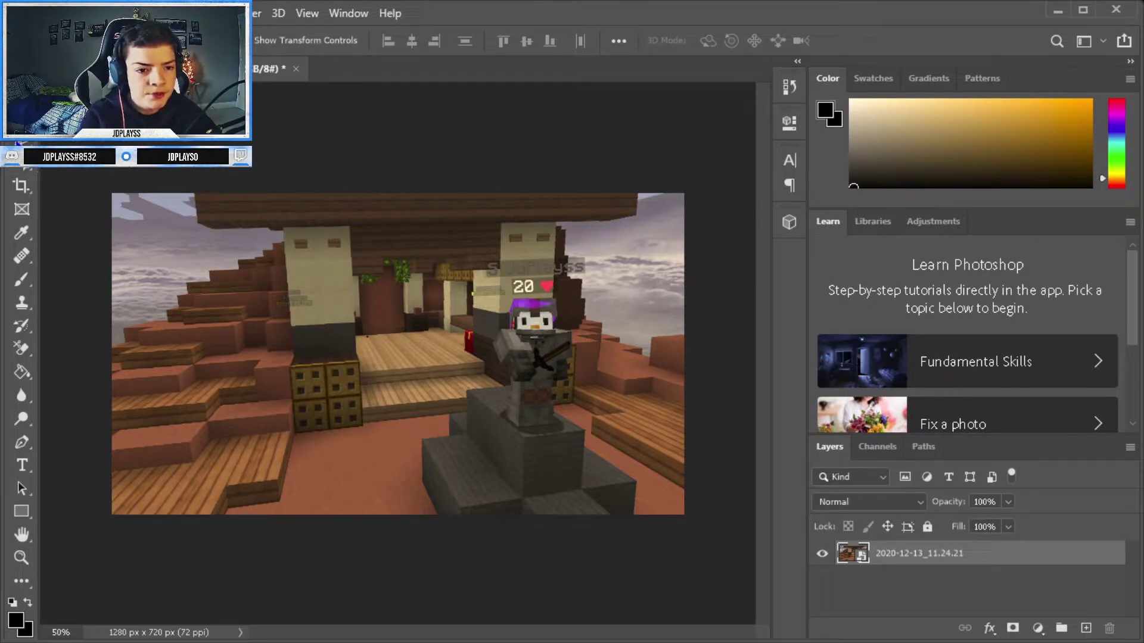
left_click(25, 163)
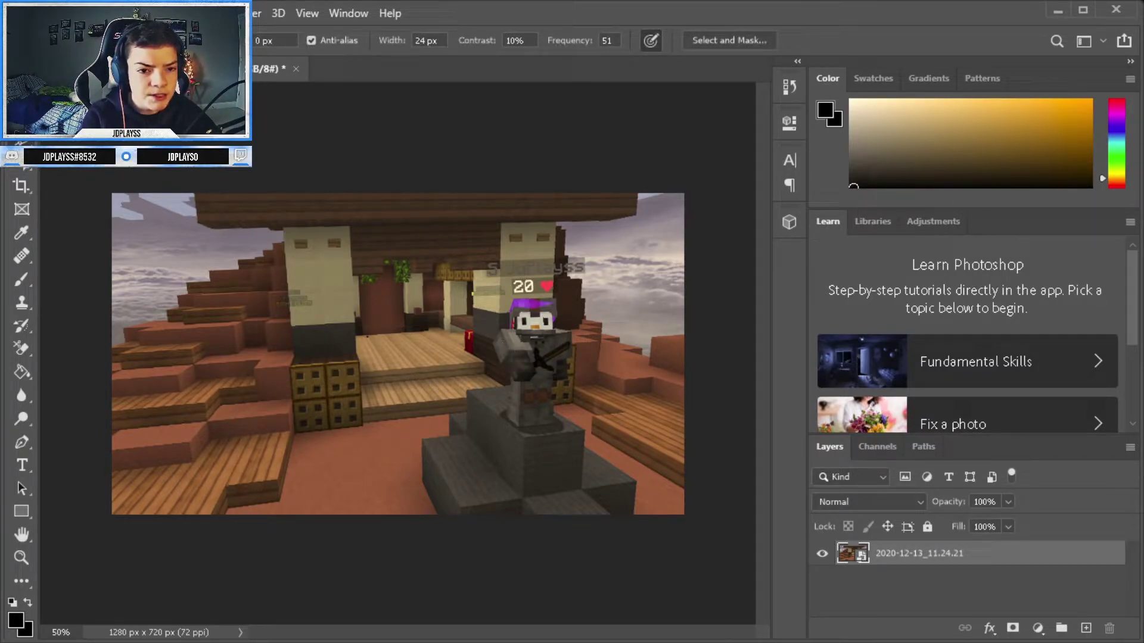
key("v")
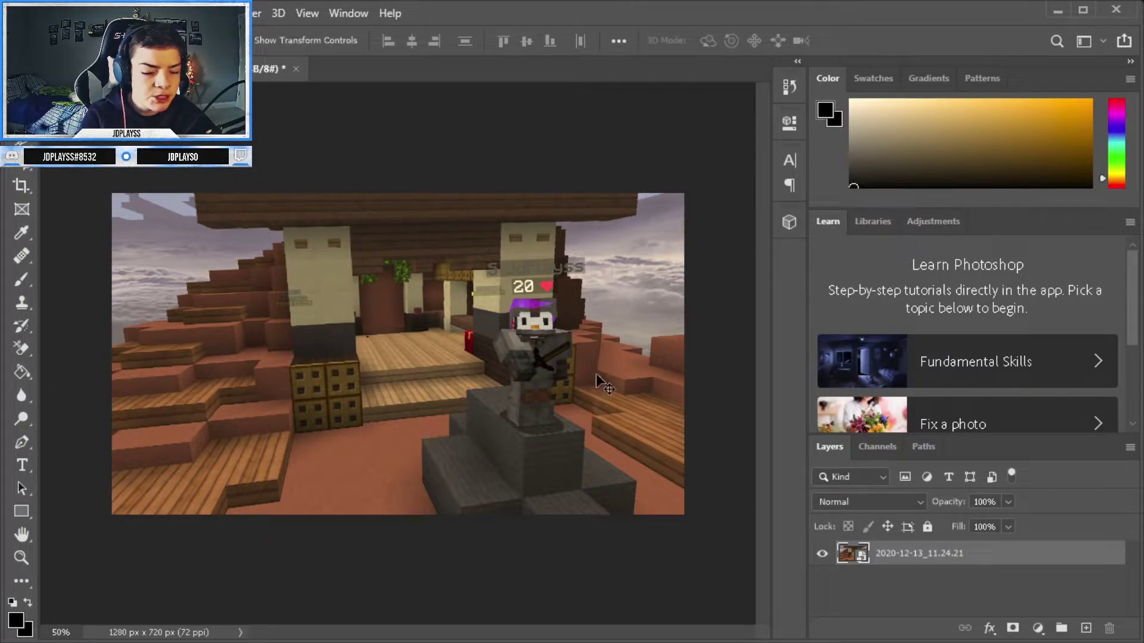
key("ctrl+plus")
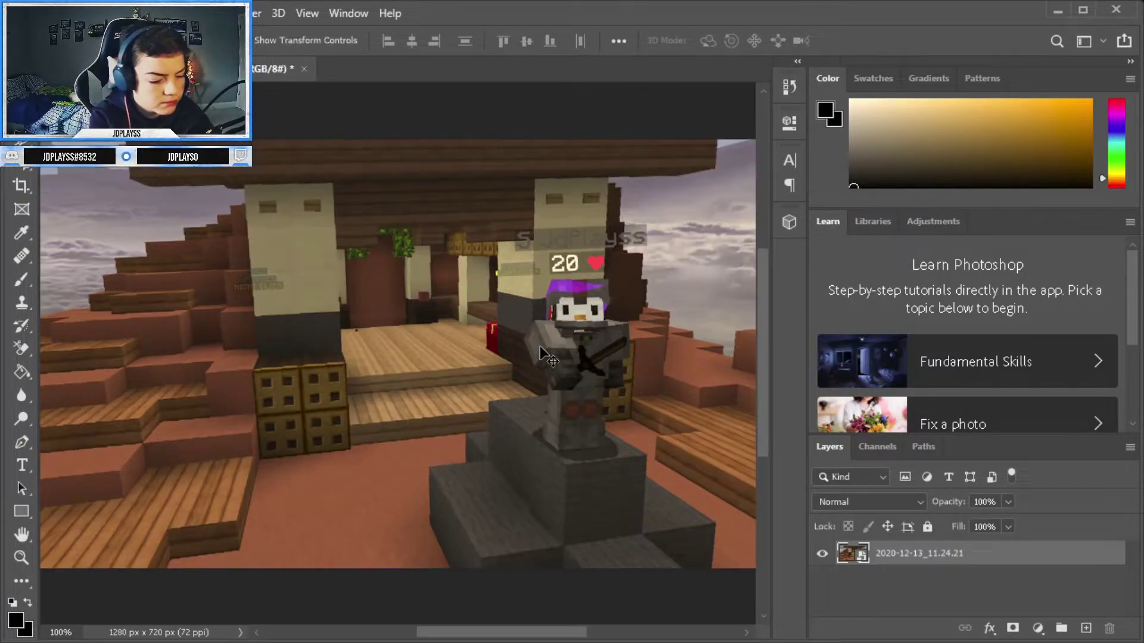
key("ctrl+plus")
key("ctrl+plus")
key("ctrl+plus")
key("ctrl+minus")
key("ctrl+minus")
key("ctrl+minus")
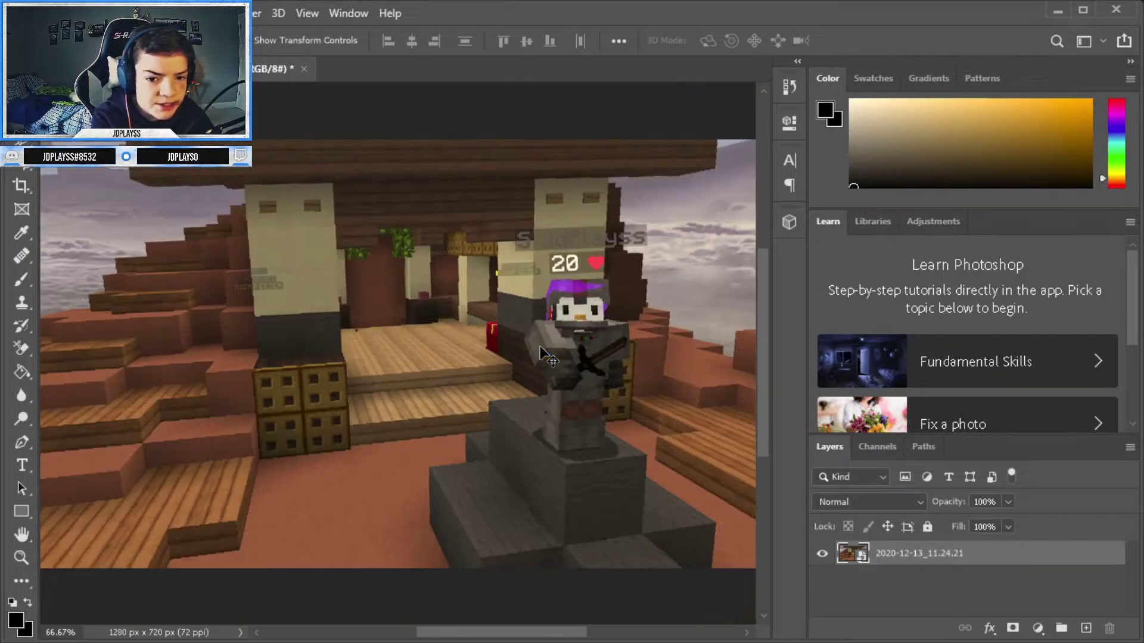
Step: Trace around the entire penguin character with the Magnetic Lasso and close the outline into a selection
key("l")
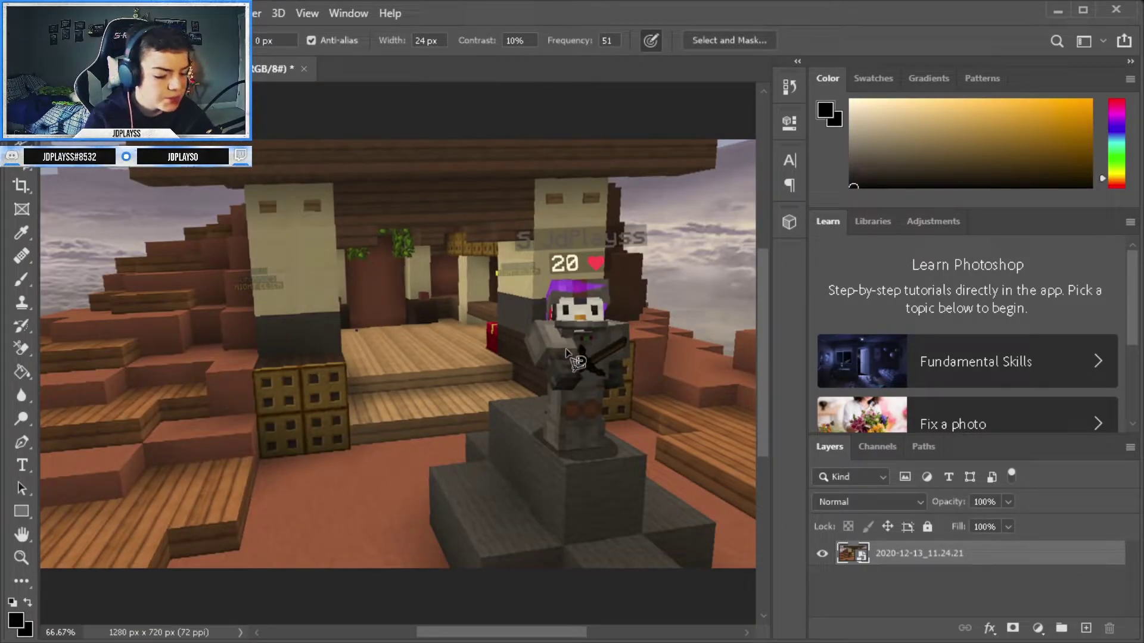
key("ctrl+minus")
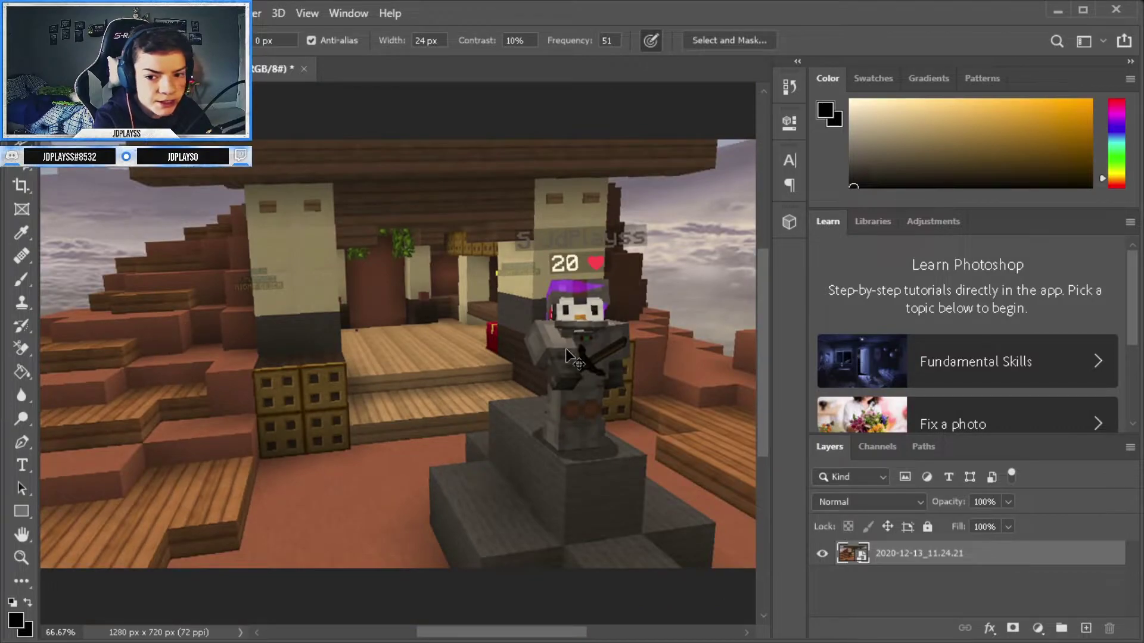
key("ctrl+plus")
key("ctrl+plus")
left_click_drag(505, 633, 575, 630)
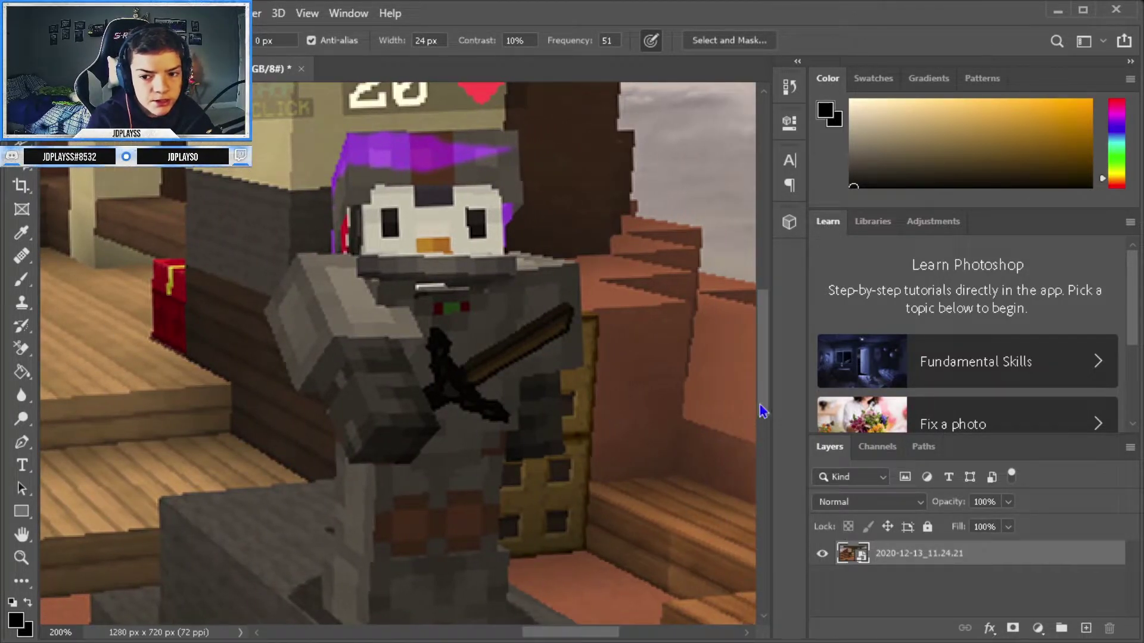
scroll(763, 411, "down", 2)
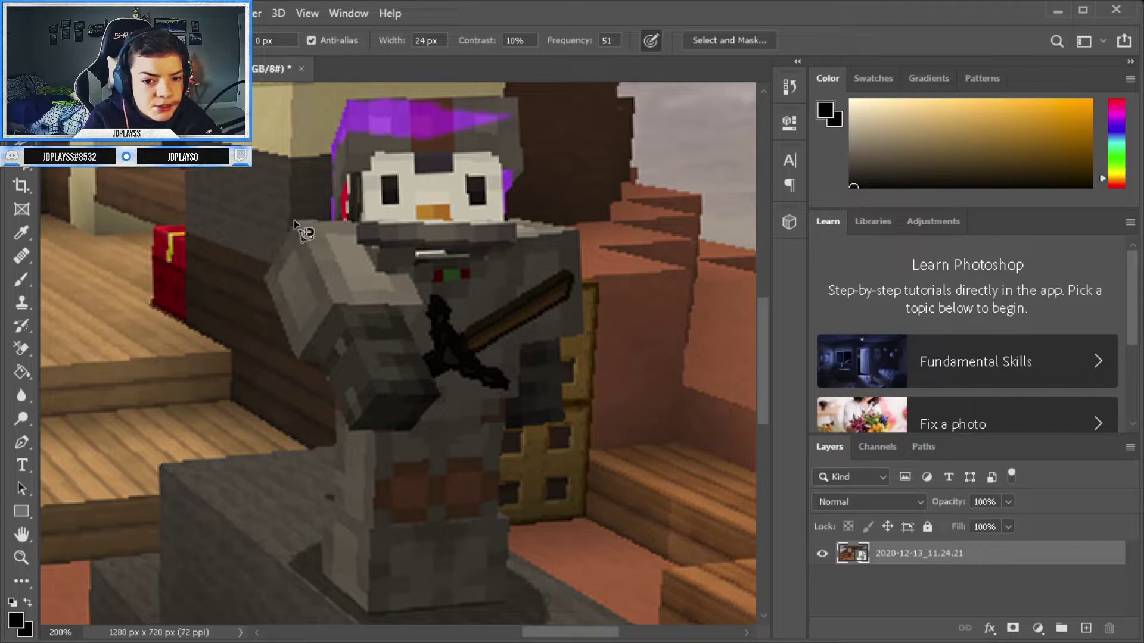
left_click(298, 222)
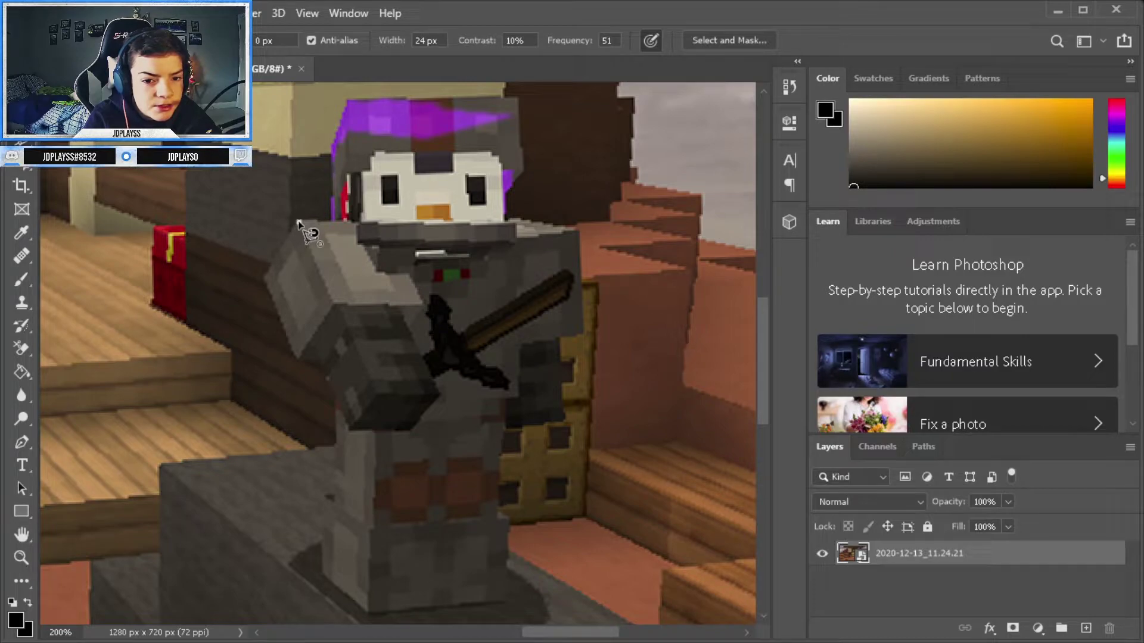
left_click(263, 279)
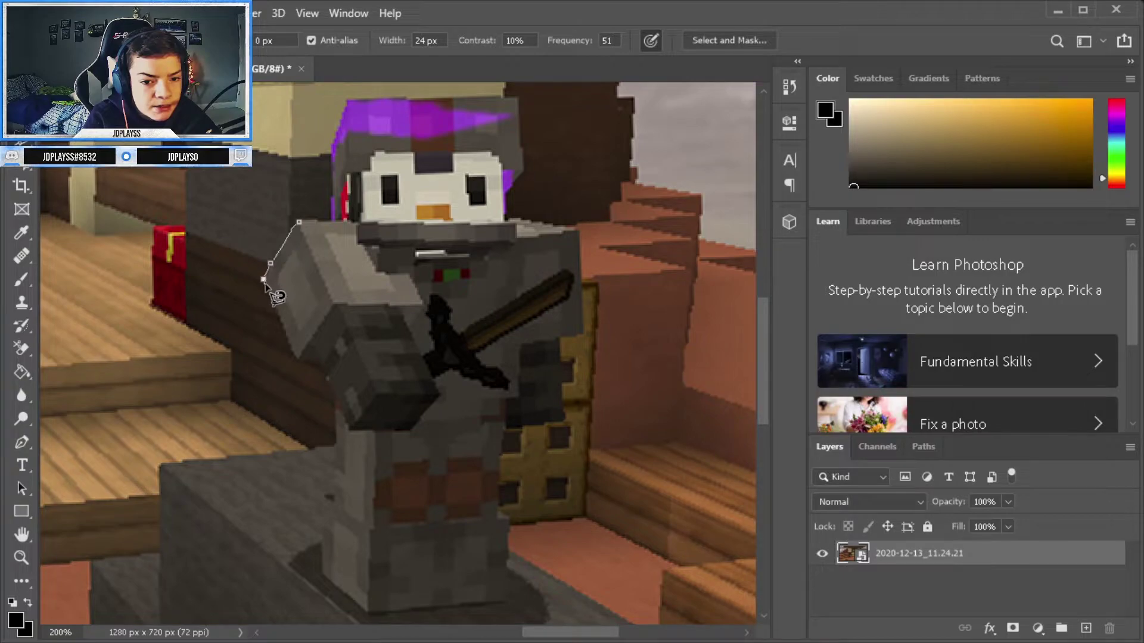
left_click(277, 311)
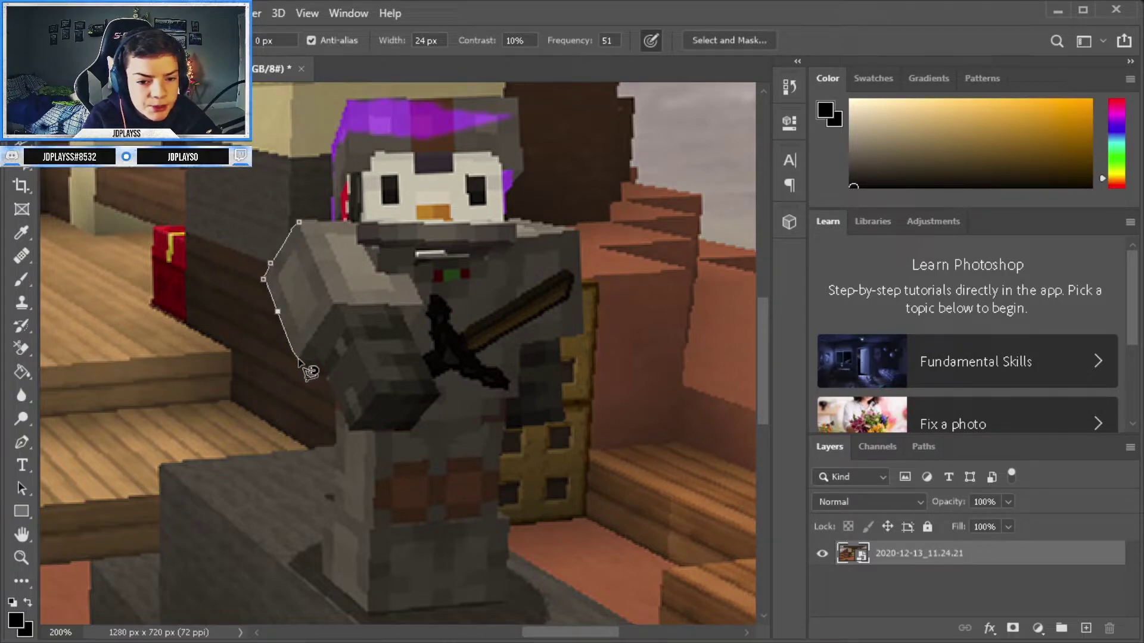
left_click(298, 360)
left_click(319, 360)
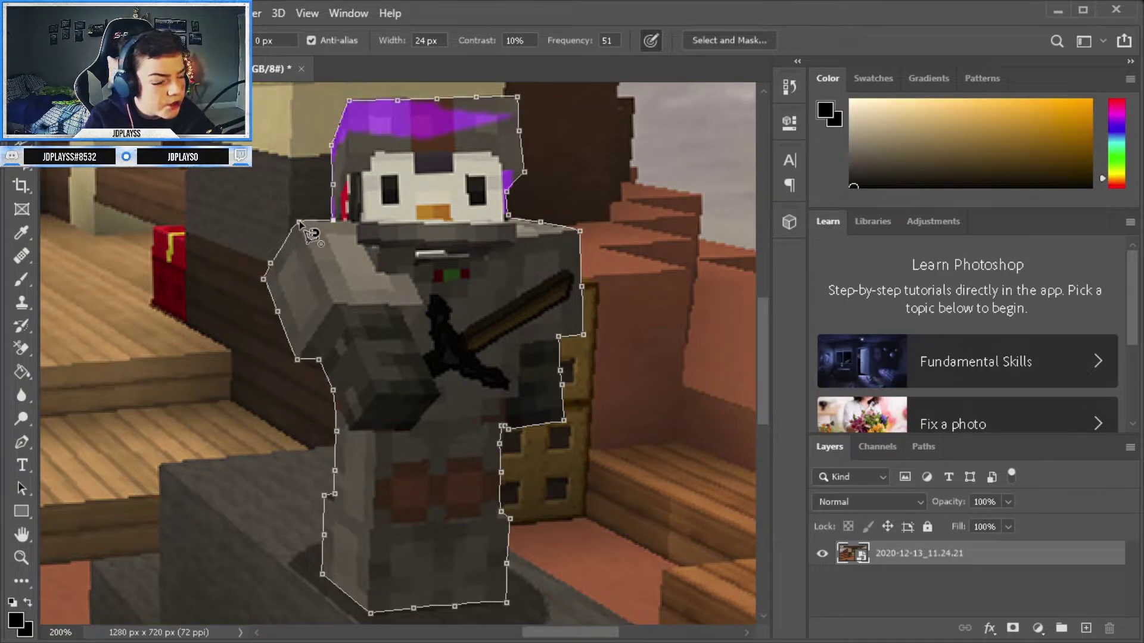
left_click(300, 222)
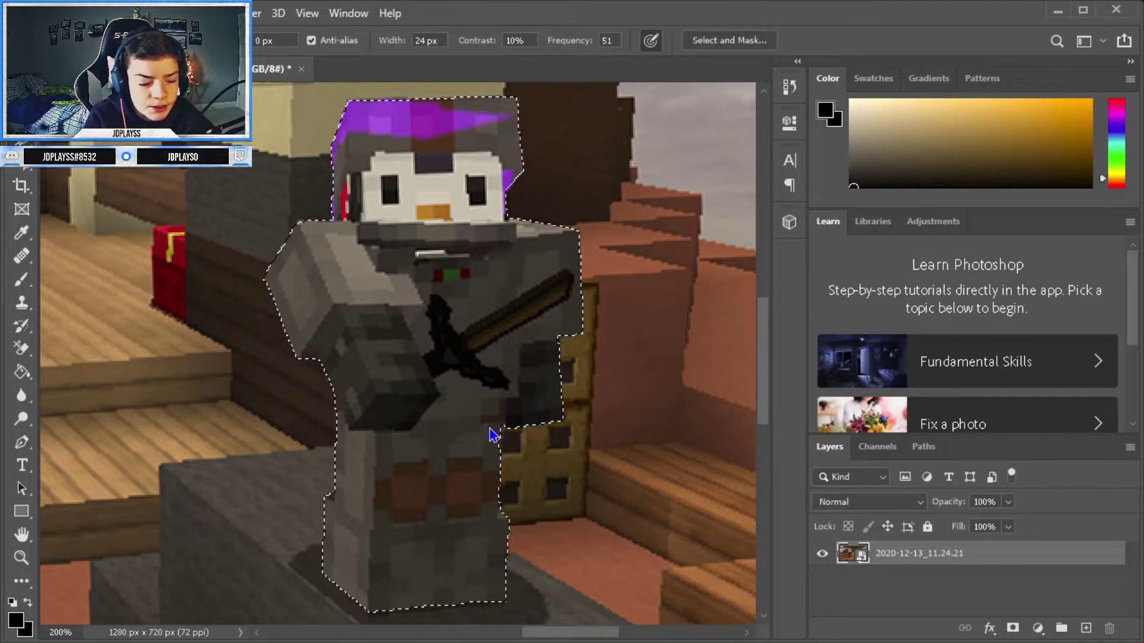
key("ctrl+j")
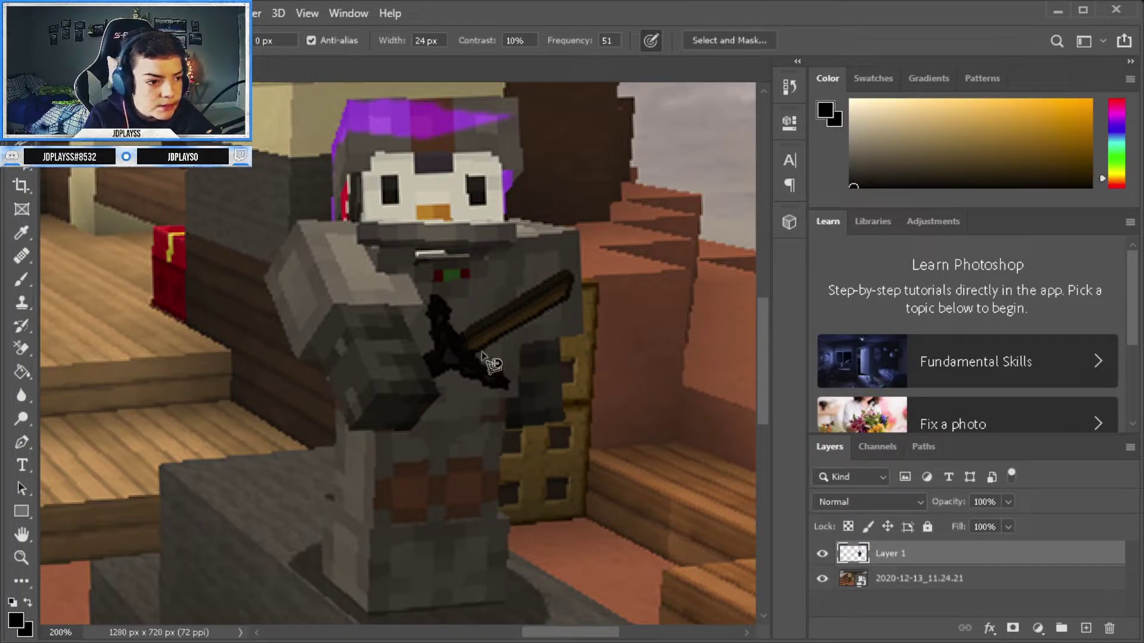
right_click(361, 284)
right_click(446, 180)
right_click(391, 304)
key("Escape")
key("ctrl+z")
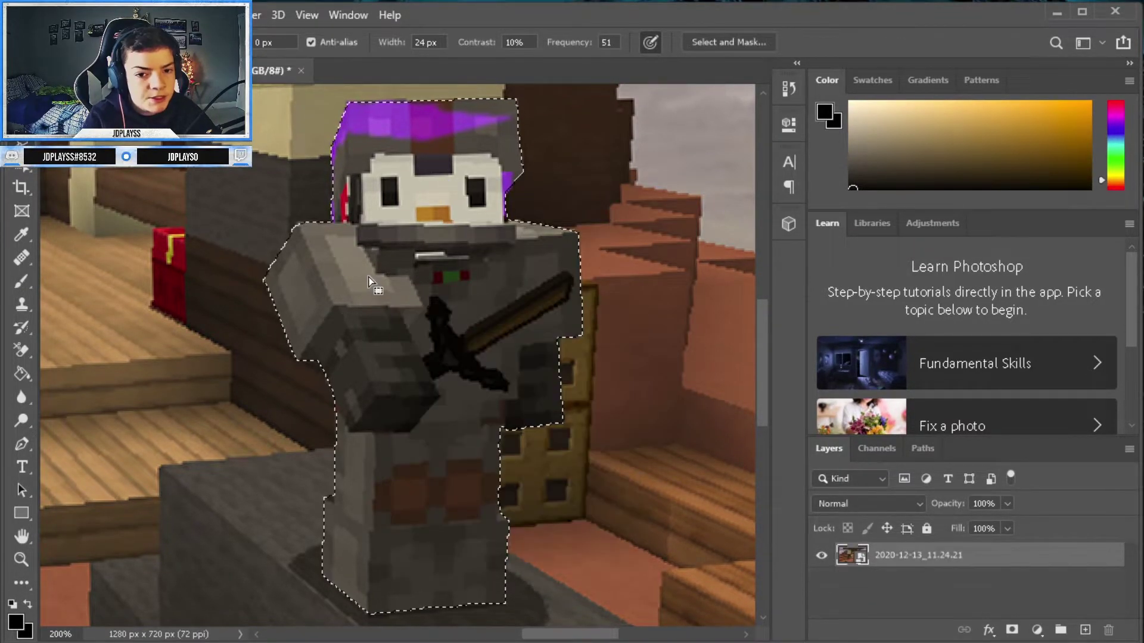
Step: Copy the selected character onto its own layer with Layer Via Copy and open the new layer's style settings
right_click(405, 291)
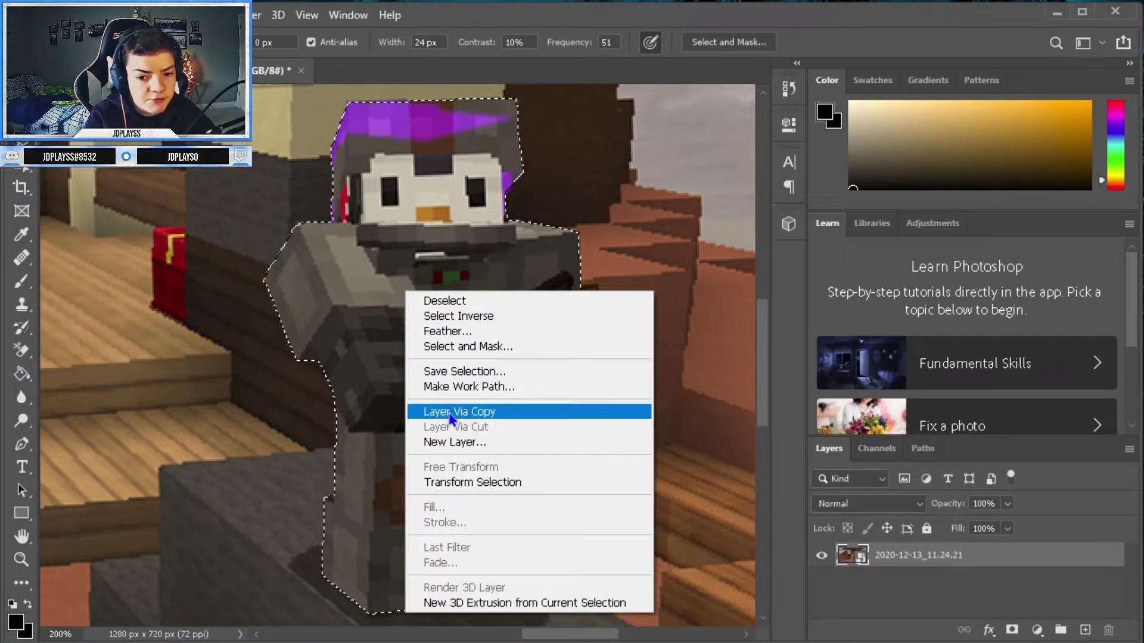
left_click(452, 412)
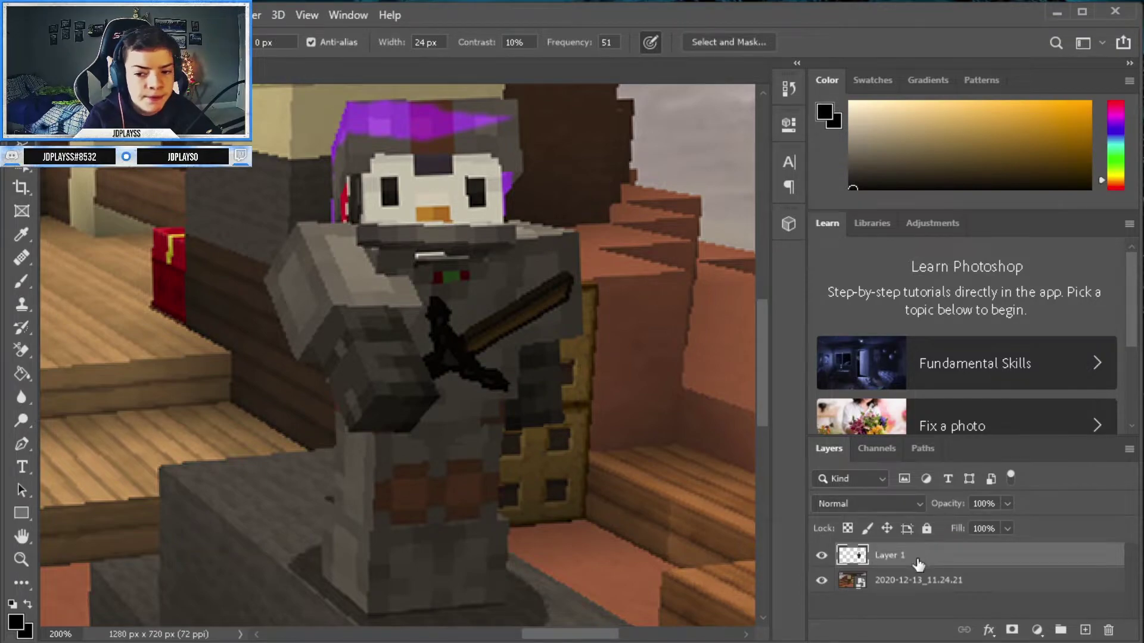
double_click(938, 563)
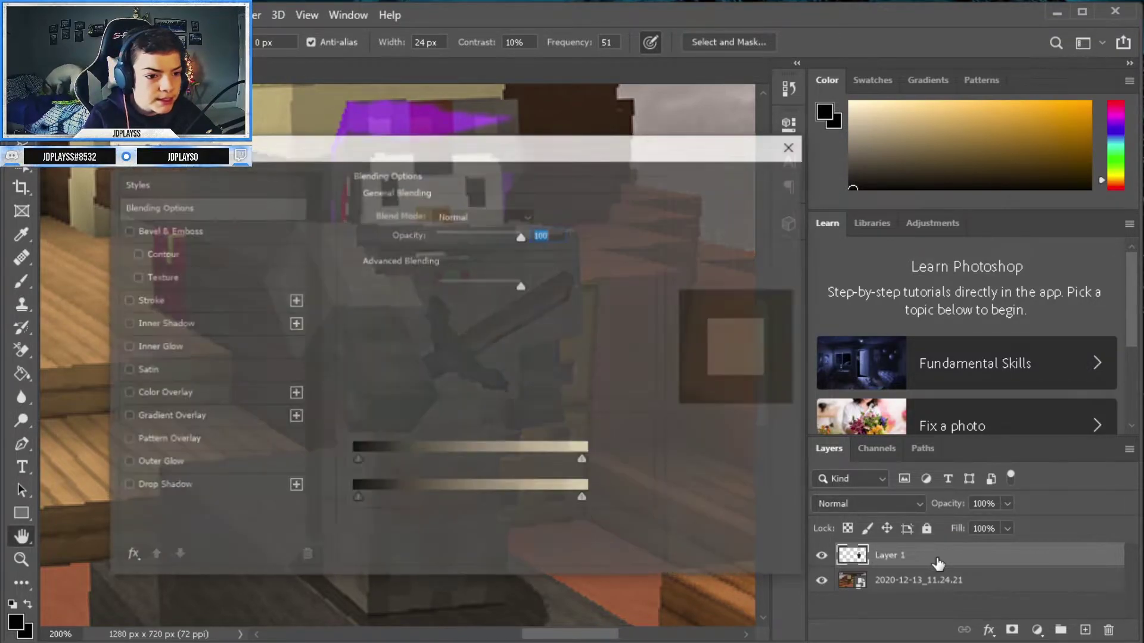
left_click_drag(442, 140, 952, 119)
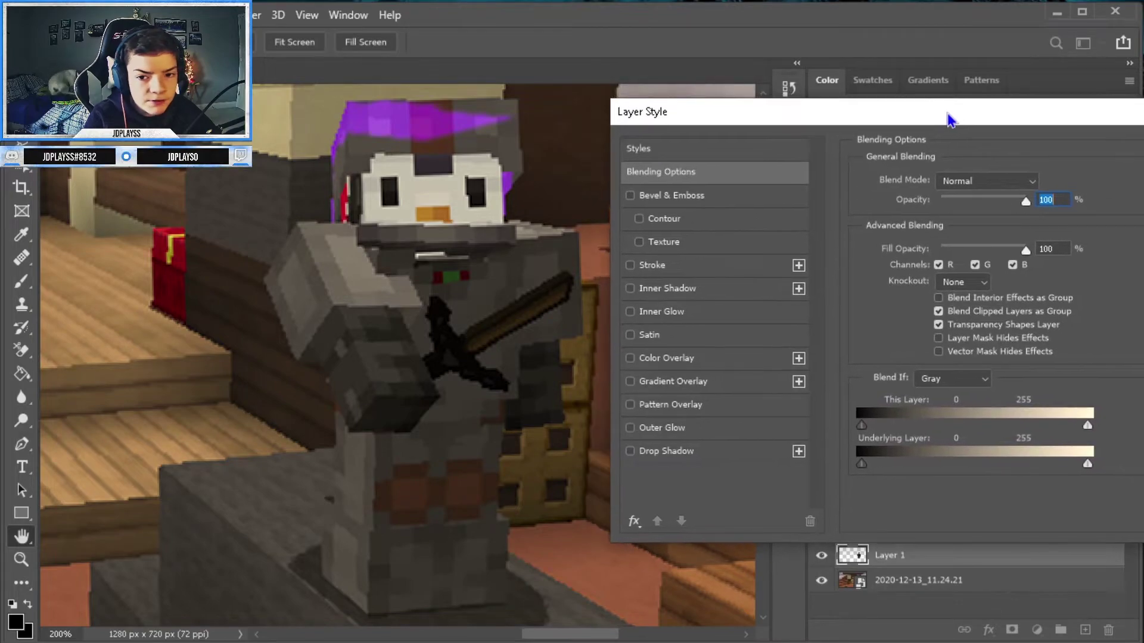
Step: Try an Inner Shadow on the character layer with 22% opacity, 0 px distance and 0 px size
left_click(629, 289)
left_click(705, 290)
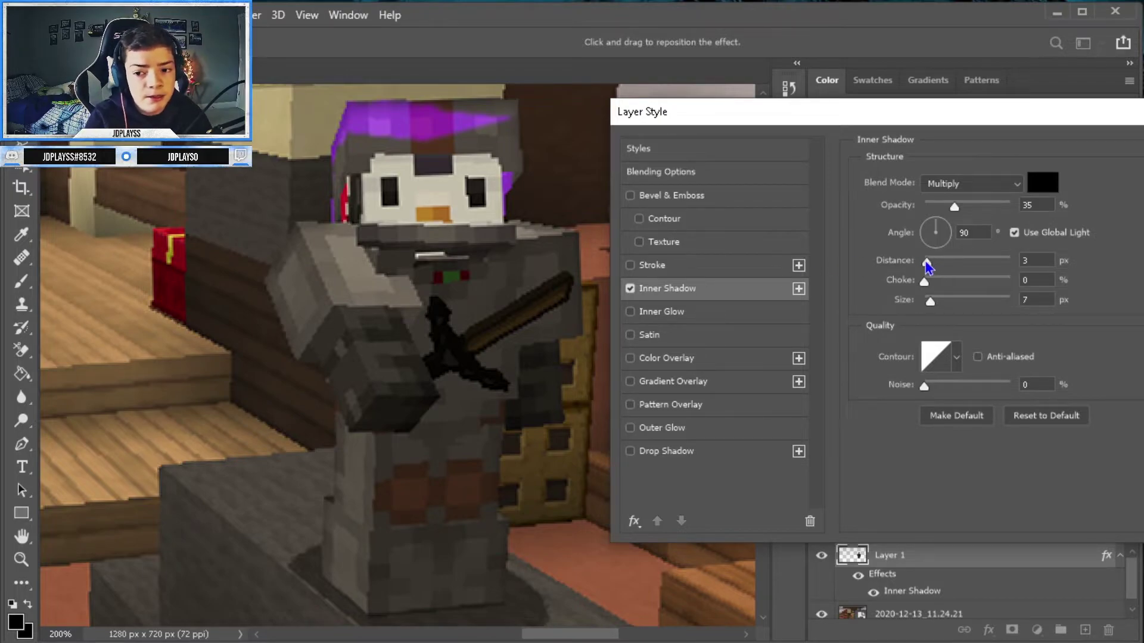
left_click_drag(885, 122, 869, 123)
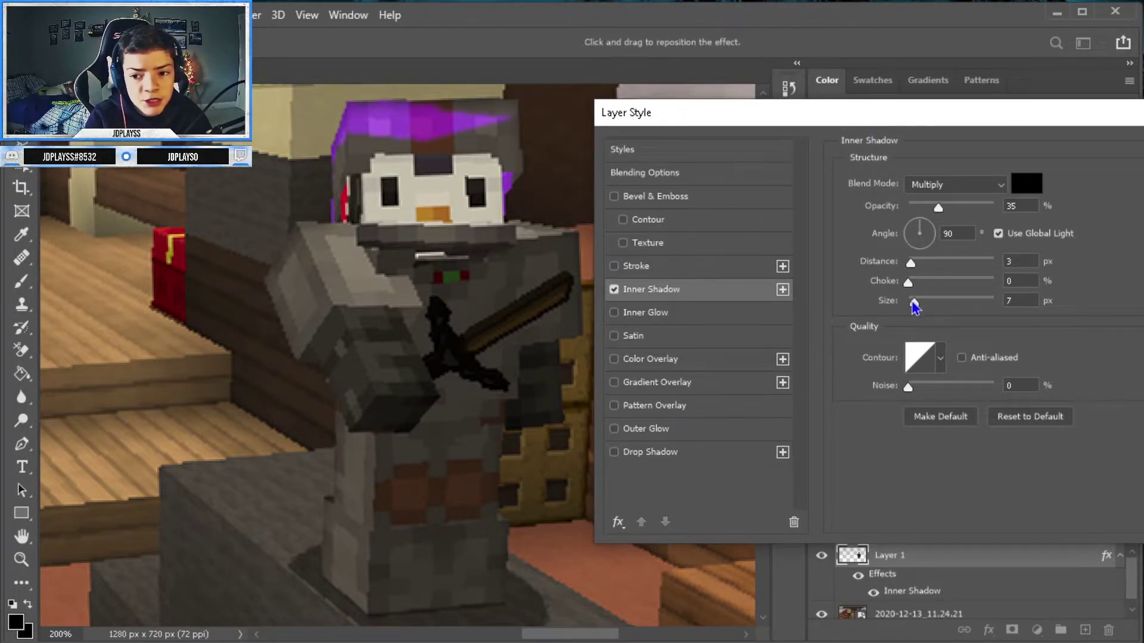
left_click_drag(914, 305, 908, 262)
left_click_drag(939, 208, 1011, 210)
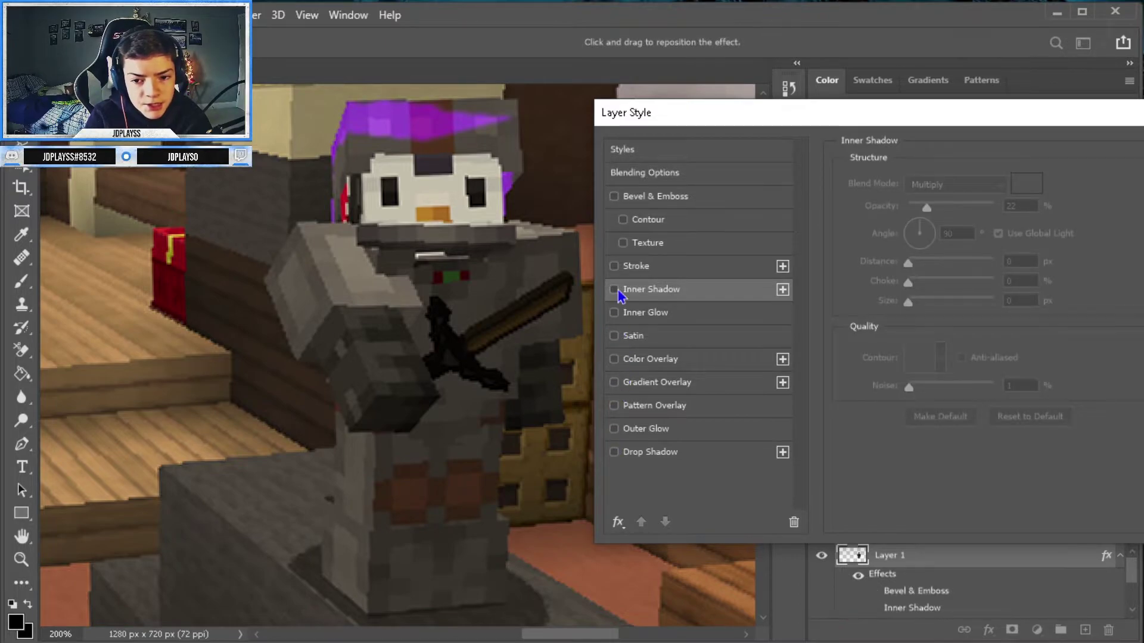
Step: Enable Inner Glow on the character layer and add a Drop Shadow with 0 px distance and 2 px size
left_click(615, 313)
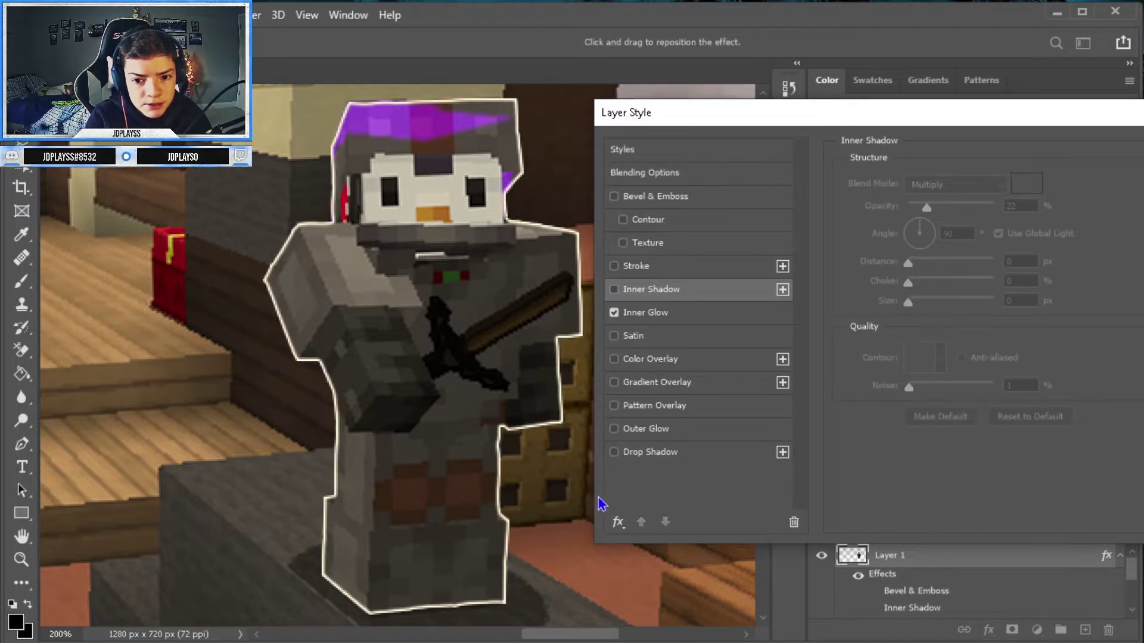
left_click(614, 453)
left_click(631, 454)
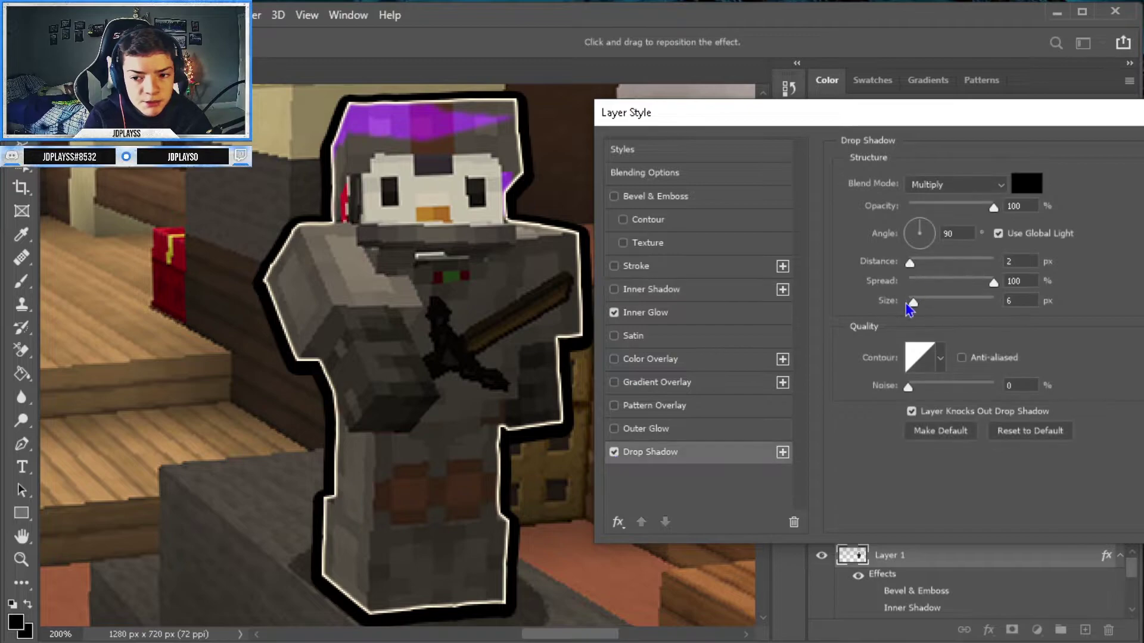
left_click_drag(915, 268, 912, 305)
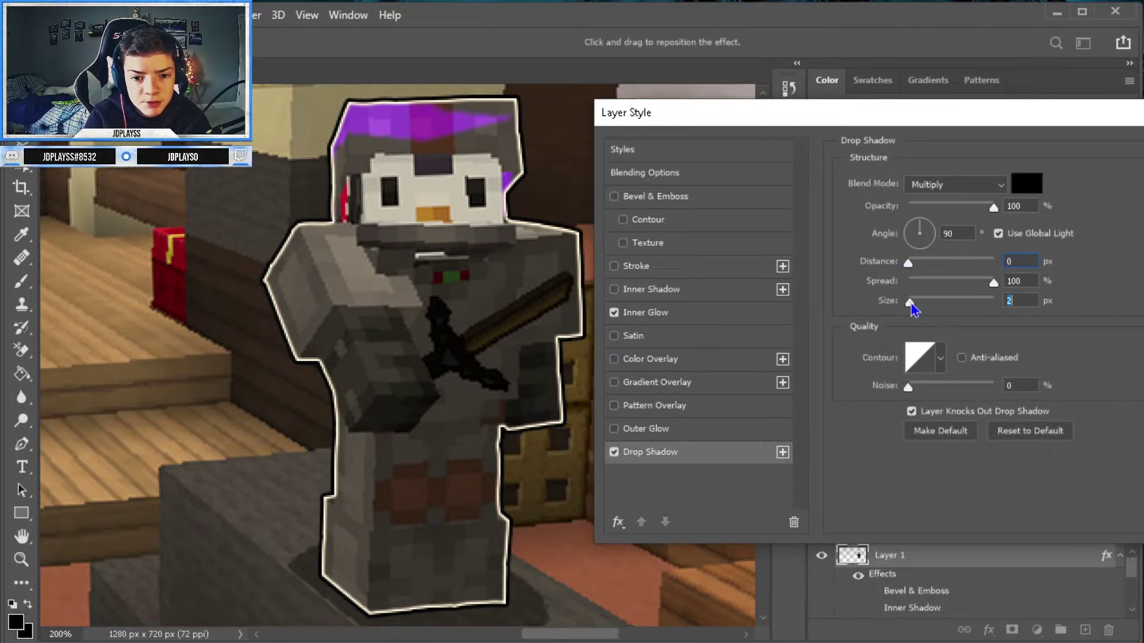
Step: Set the character's Inner Glow range to 1% and its jitter to 0%
left_click(667, 322)
left_click_drag(908, 461, 903, 441)
left_click(923, 441)
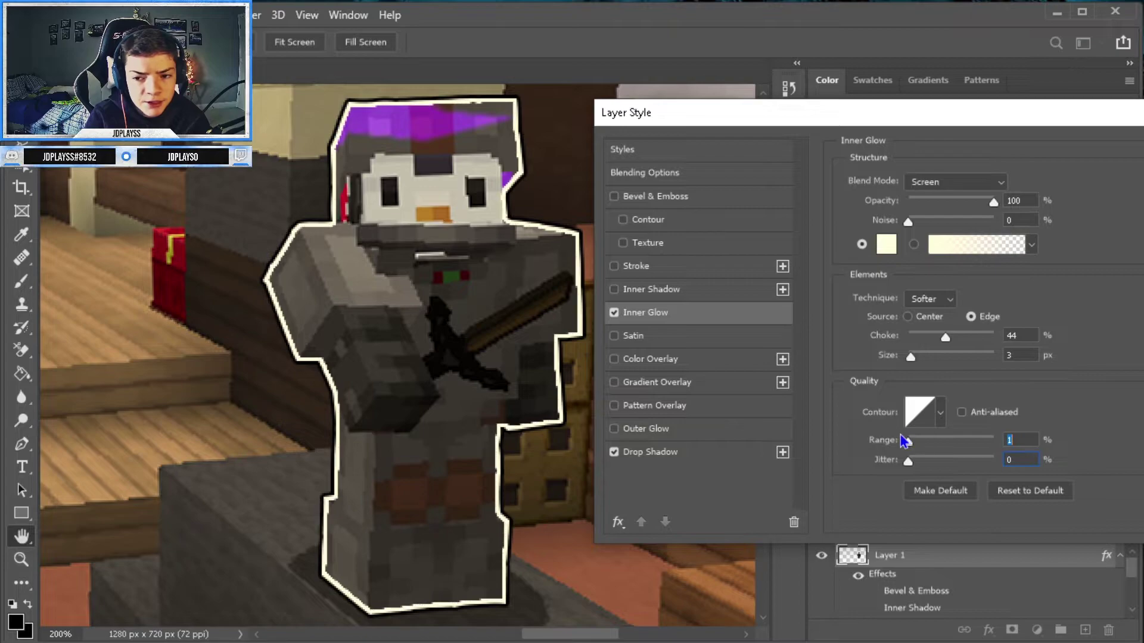
Step: Add an Inner Shadow with 100% opacity, 0 px distance and 10 px size to the character and apply the layer style
left_click(651, 289)
left_click_drag(1028, 108, 819, 128)
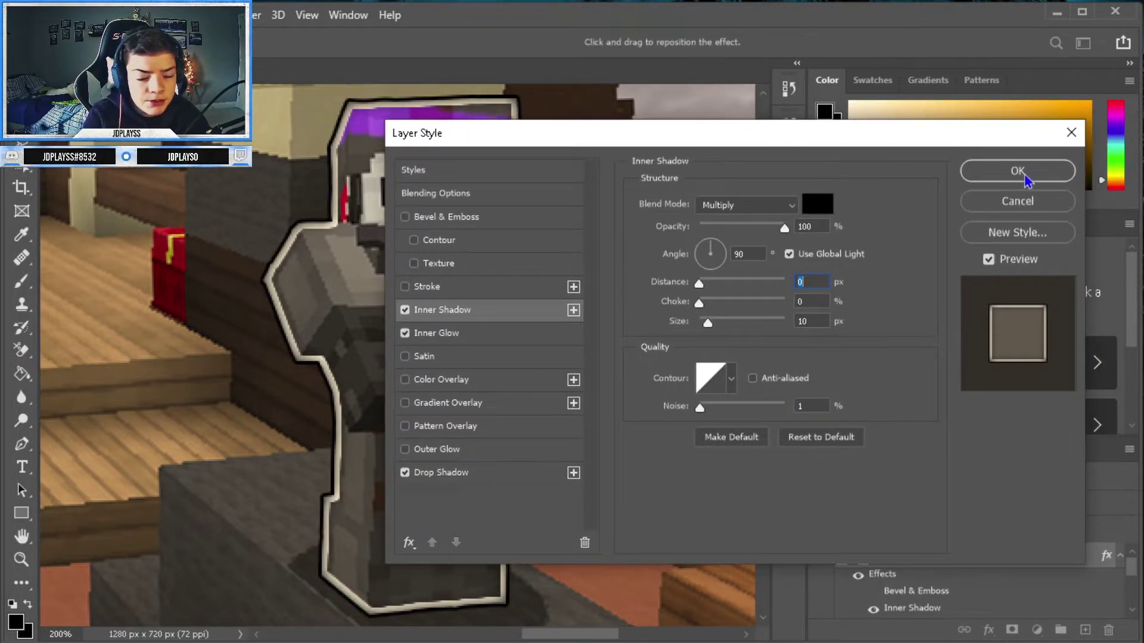
left_click(1017, 173)
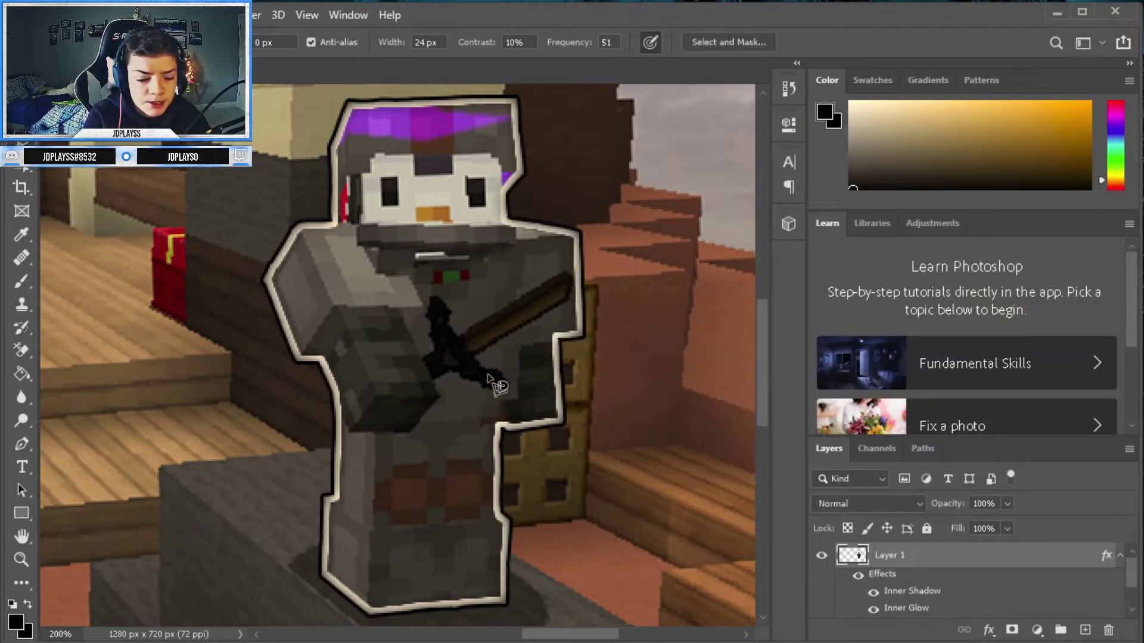
key("ctrl+minus")
key("ctrl+minus")
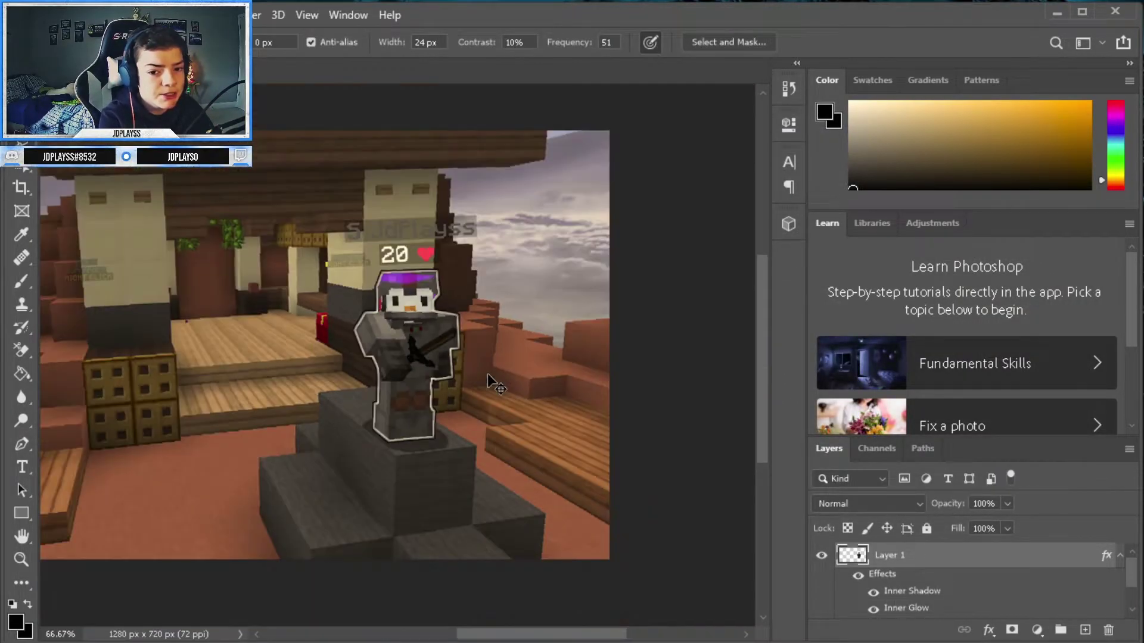
key("ctrl+minus")
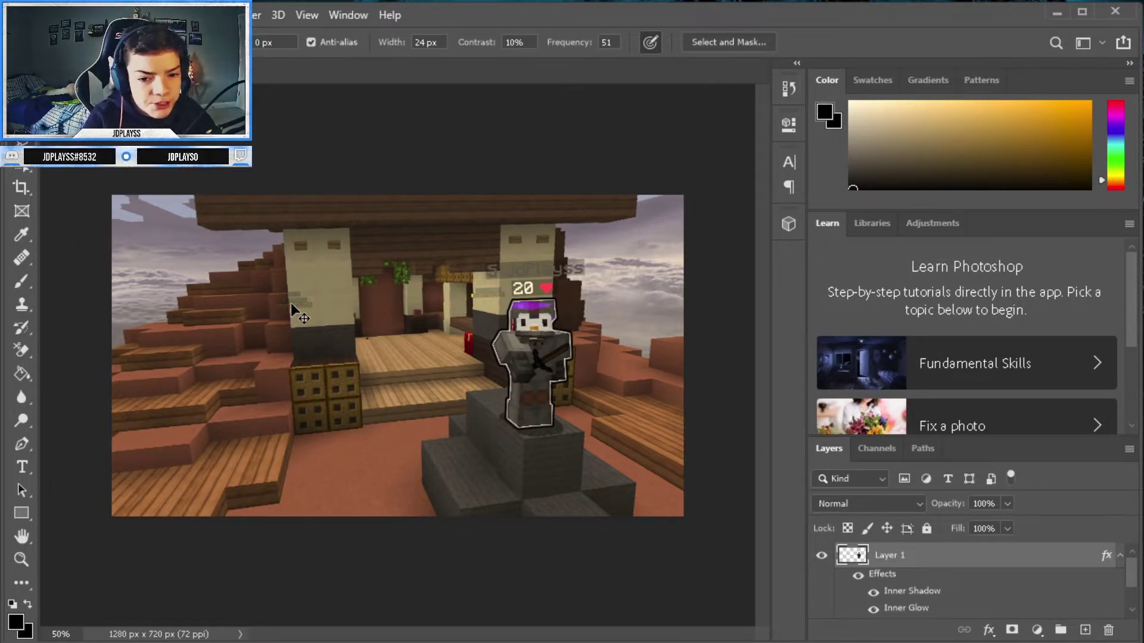
key("ctrl+t")
left_click_drag(554, 337, 191, 295)
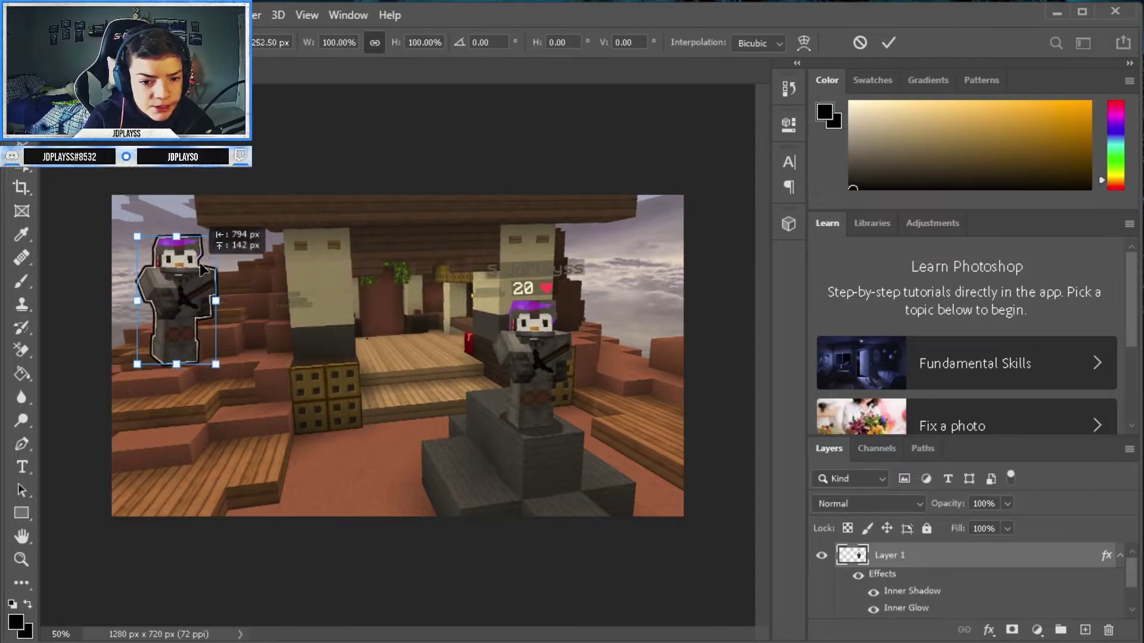
key("Escape")
Step: Add a Lorem Ipsum text layer, scale it to about 768%, and position it beside the character's head
left_click(21, 467)
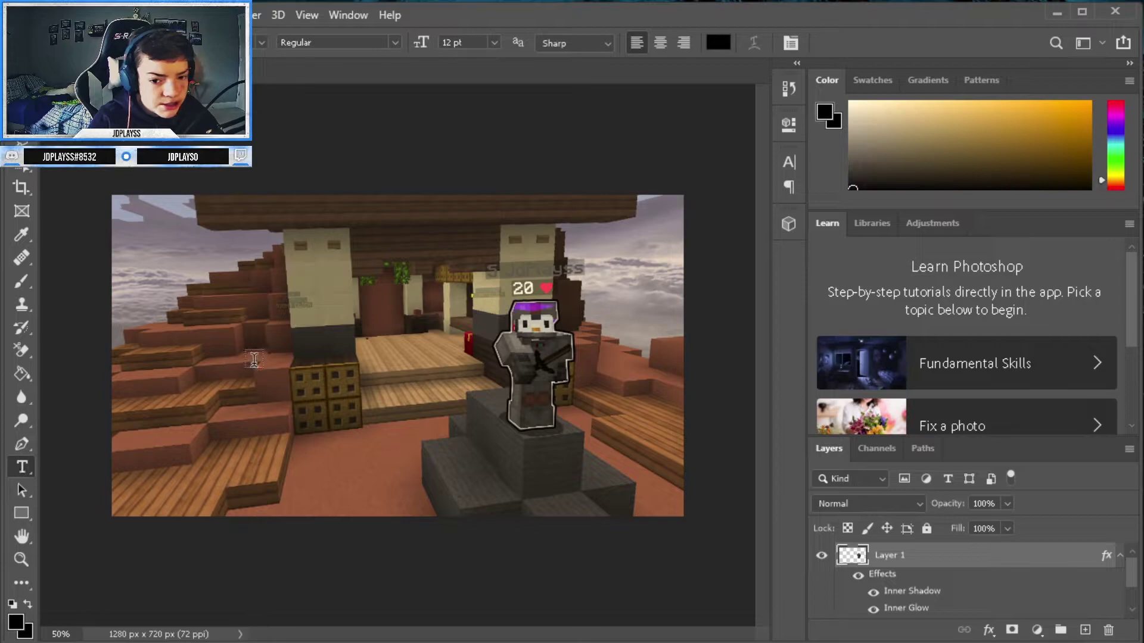
left_click(260, 325)
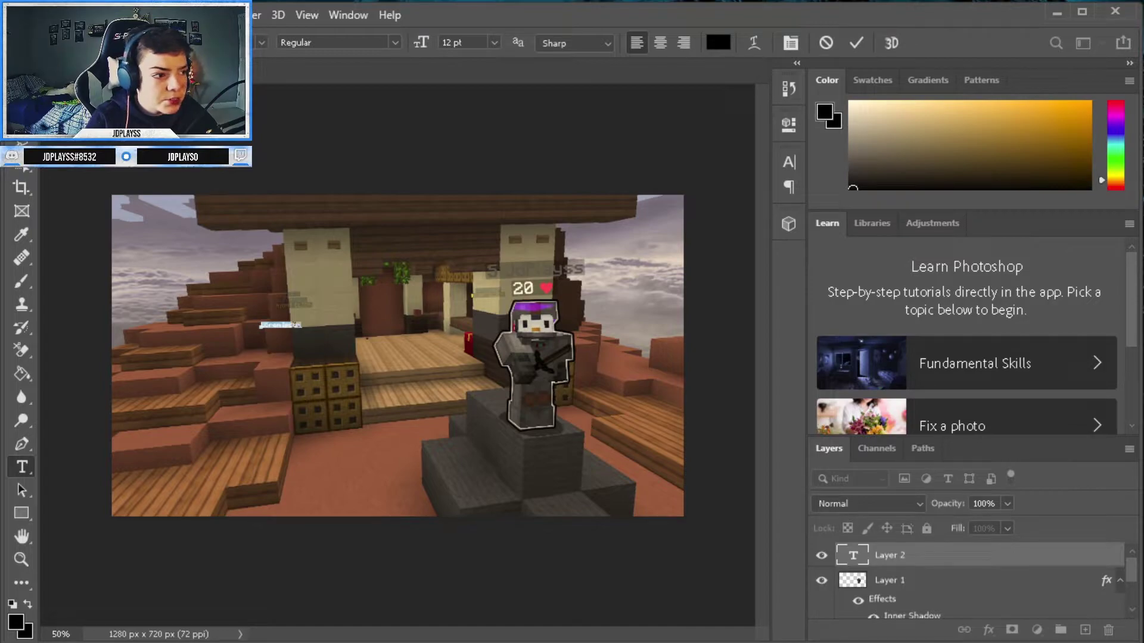
key("alt+e")
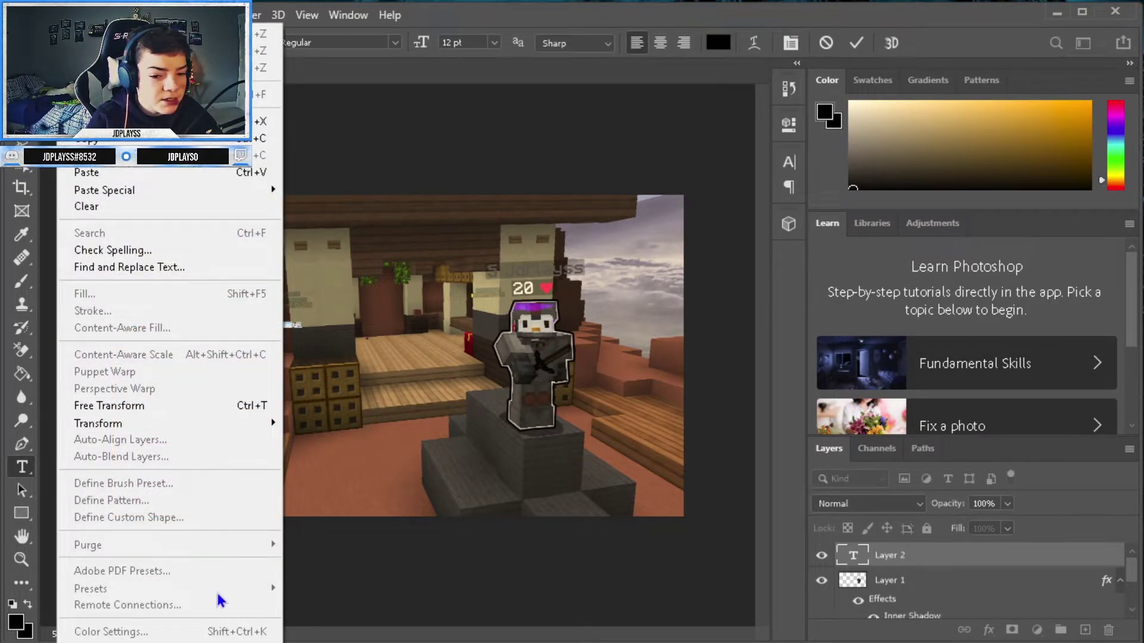
left_click(109, 411)
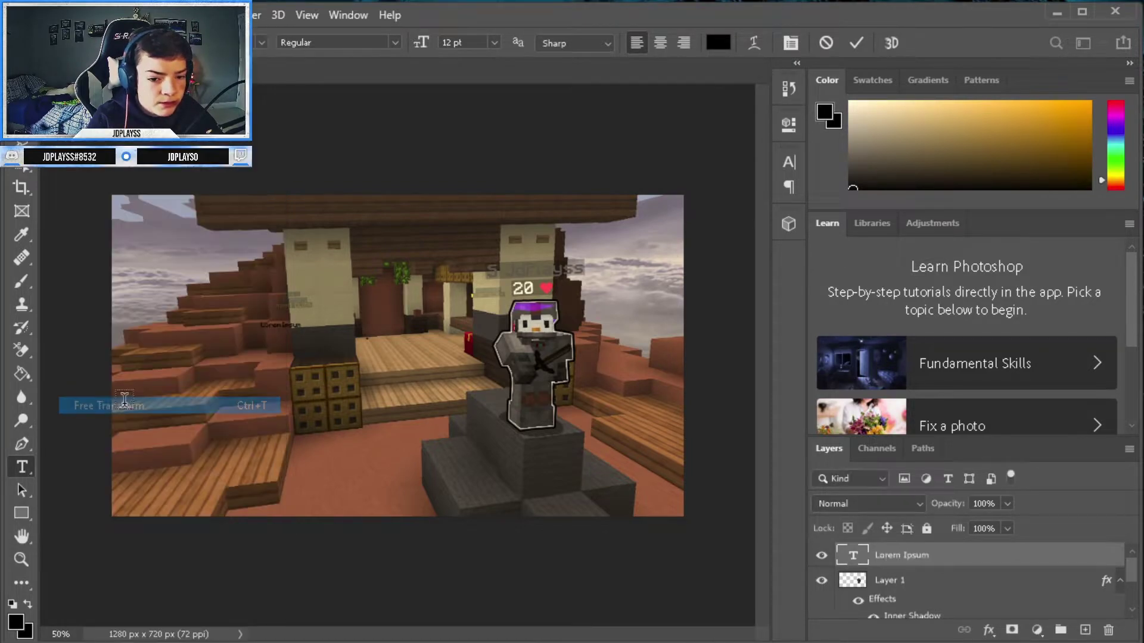
left_click_drag(300, 325, 575, 383)
left_click_drag(439, 319, 348, 274)
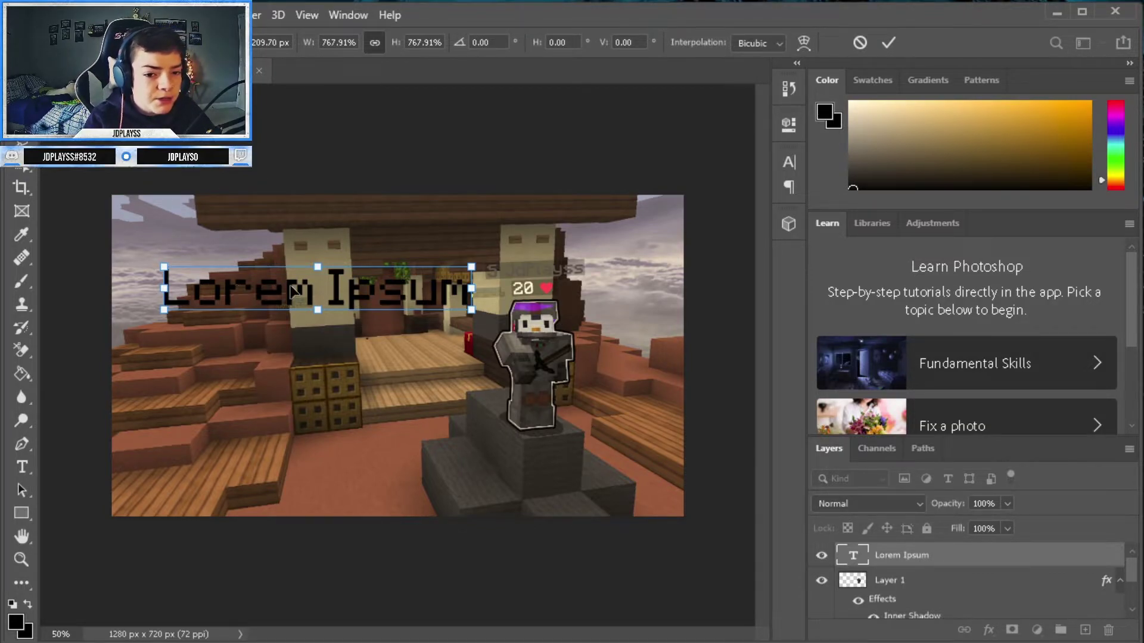
key("Return")
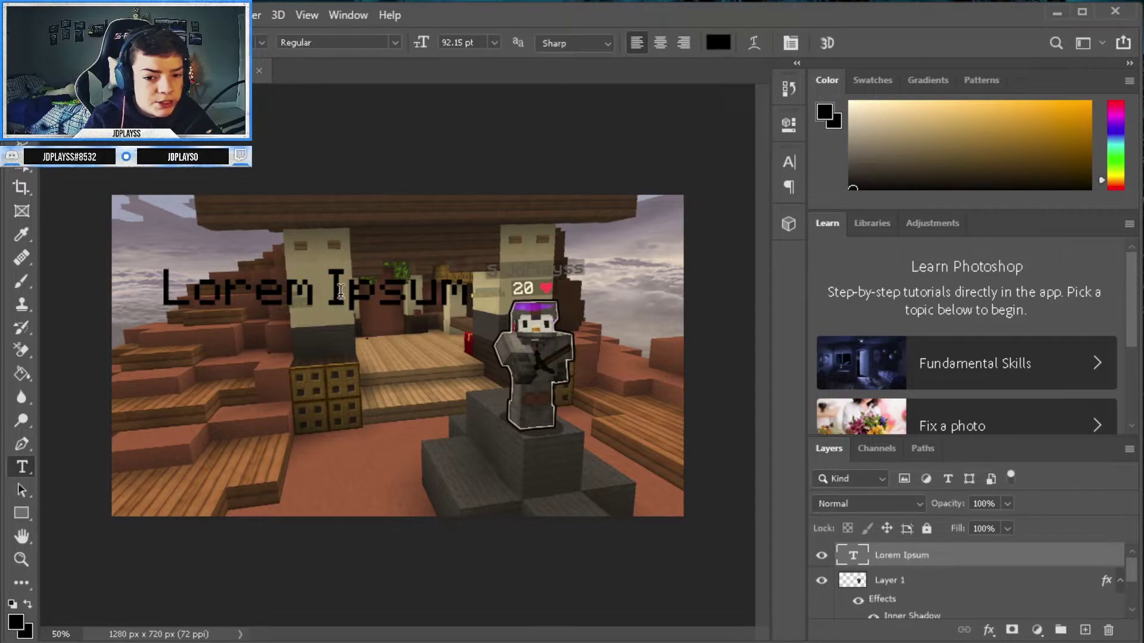
Step: Set the font of the Lorem Ipsum placeholder text to Bowlby One SC
triple_click(340, 296)
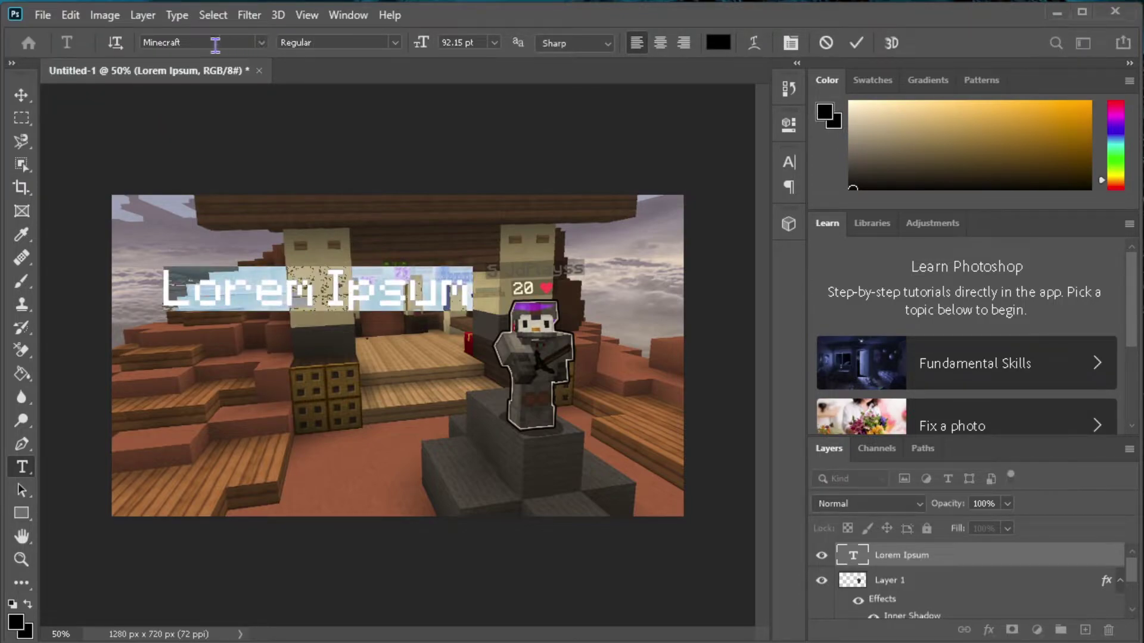
left_click(264, 44)
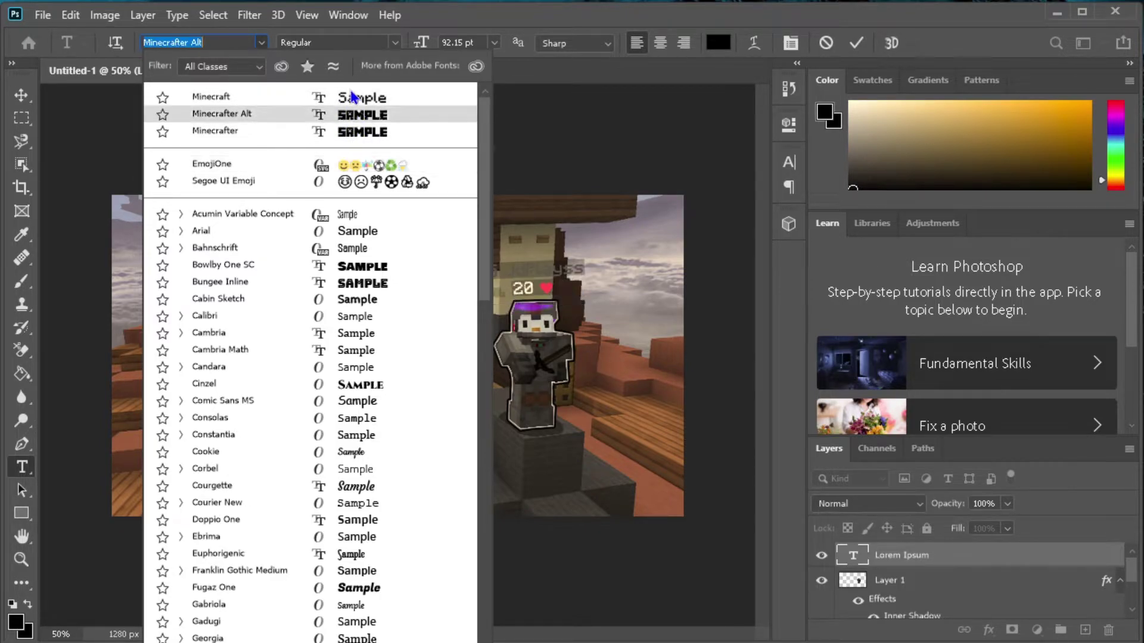
left_click(351, 105)
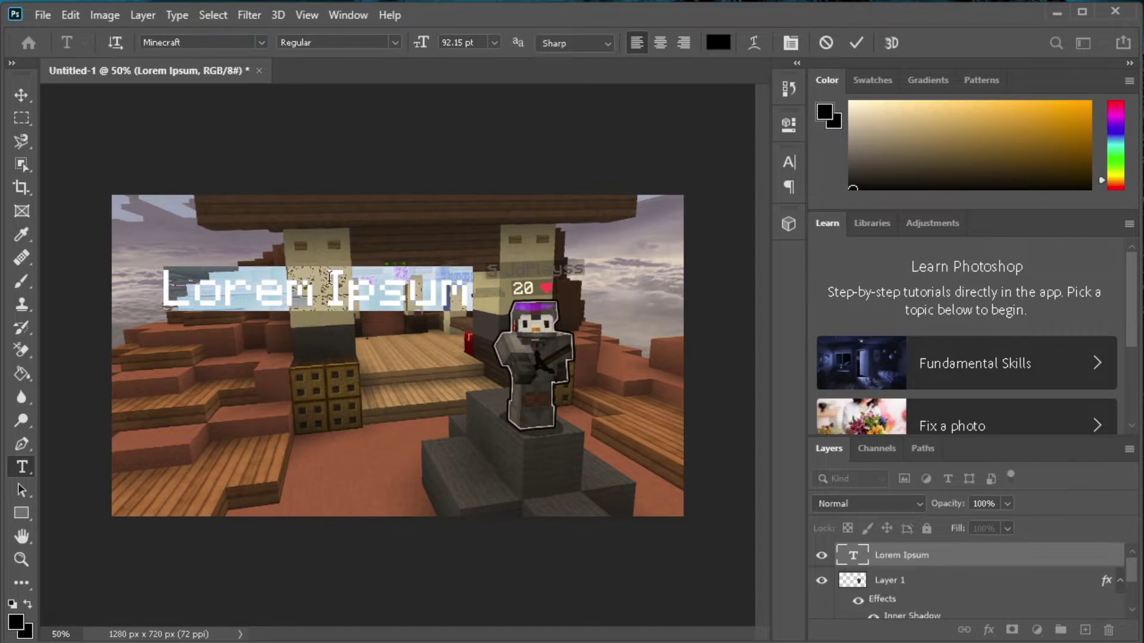
left_click(261, 43)
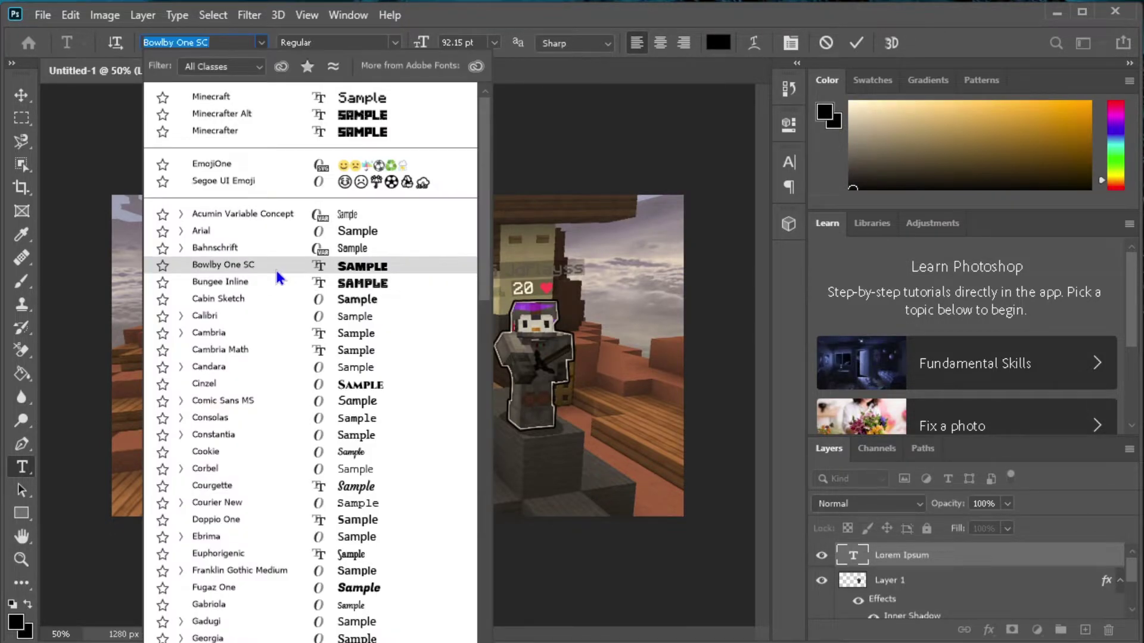
scroll(276, 275, "down", 3)
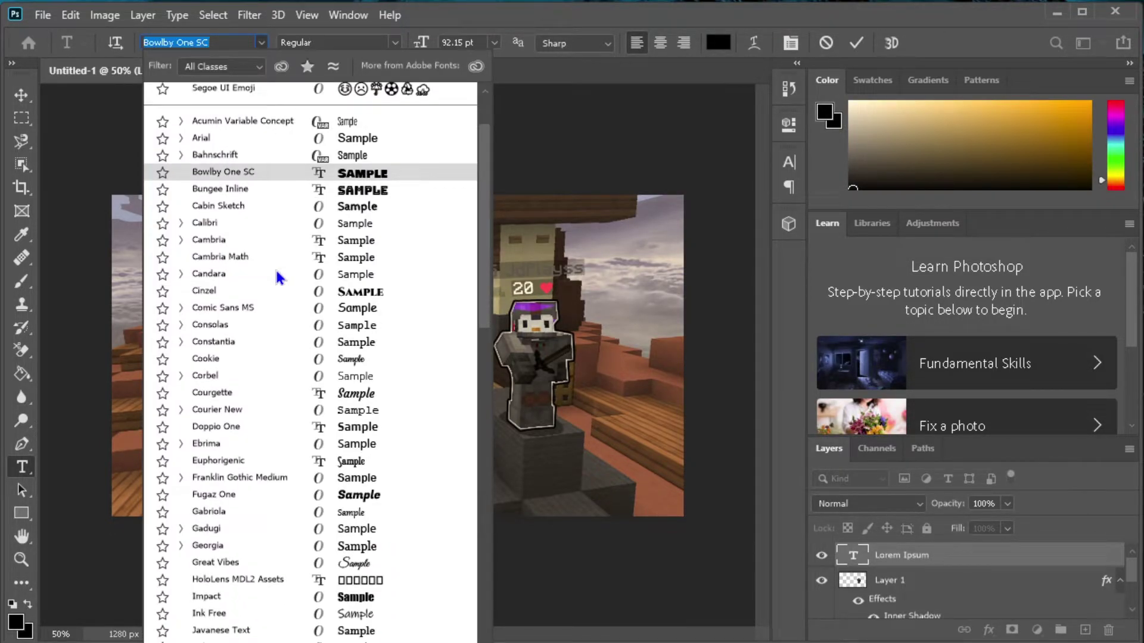
scroll(277, 275, "down", 10)
scroll(277, 366, "down", 1)
scroll(269, 322, "up", 2)
scroll(268, 346, "down", 5)
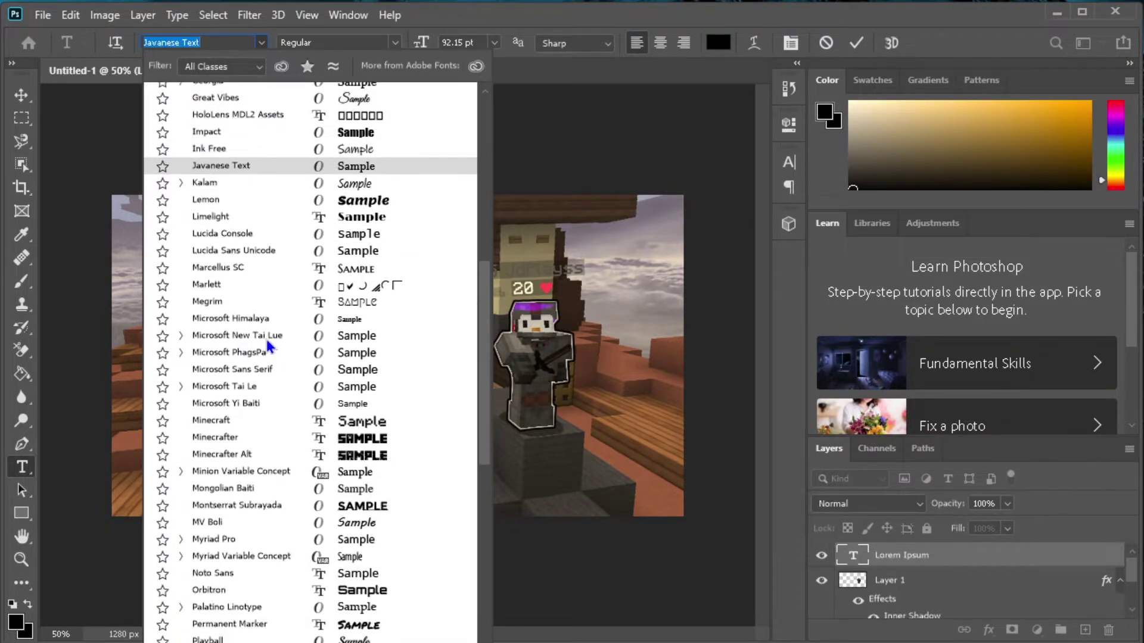
scroll(266, 337, "down", 4)
scroll(286, 298, "up", 20)
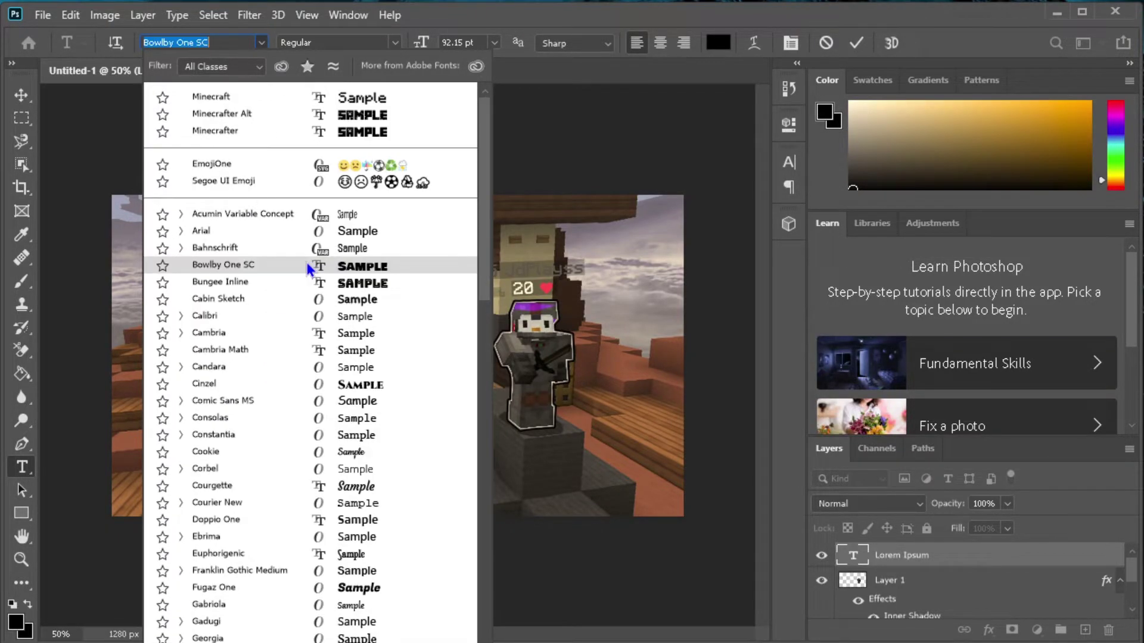
left_click(253, 267)
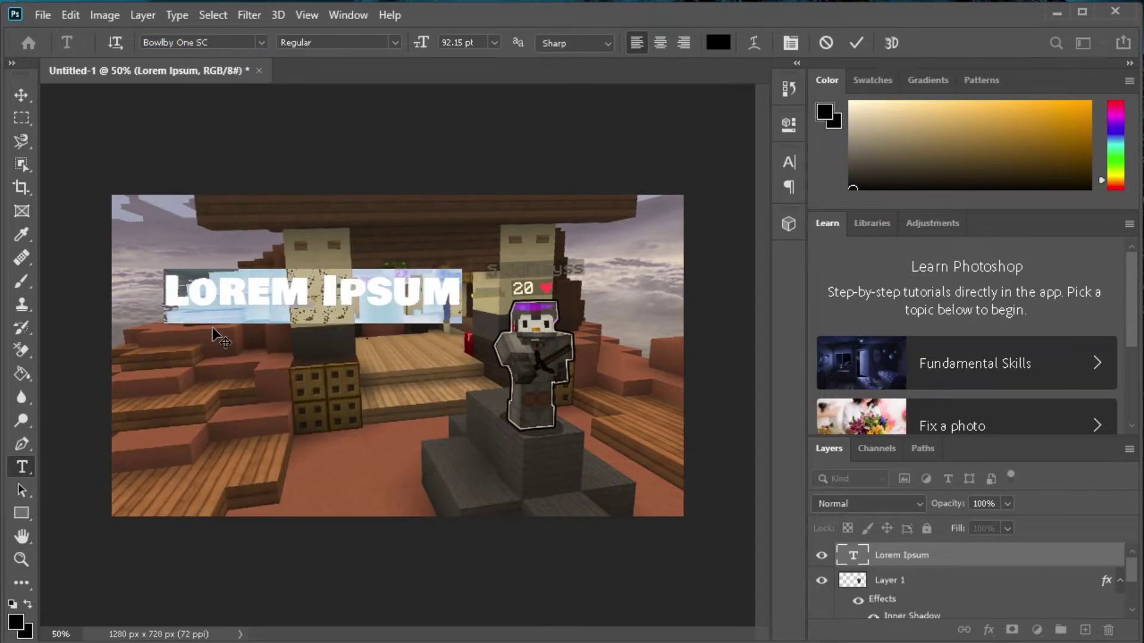
Step: Replace the placeholder text with HOW TO MAKE and commit the edit
type("HOW TO MAKE")
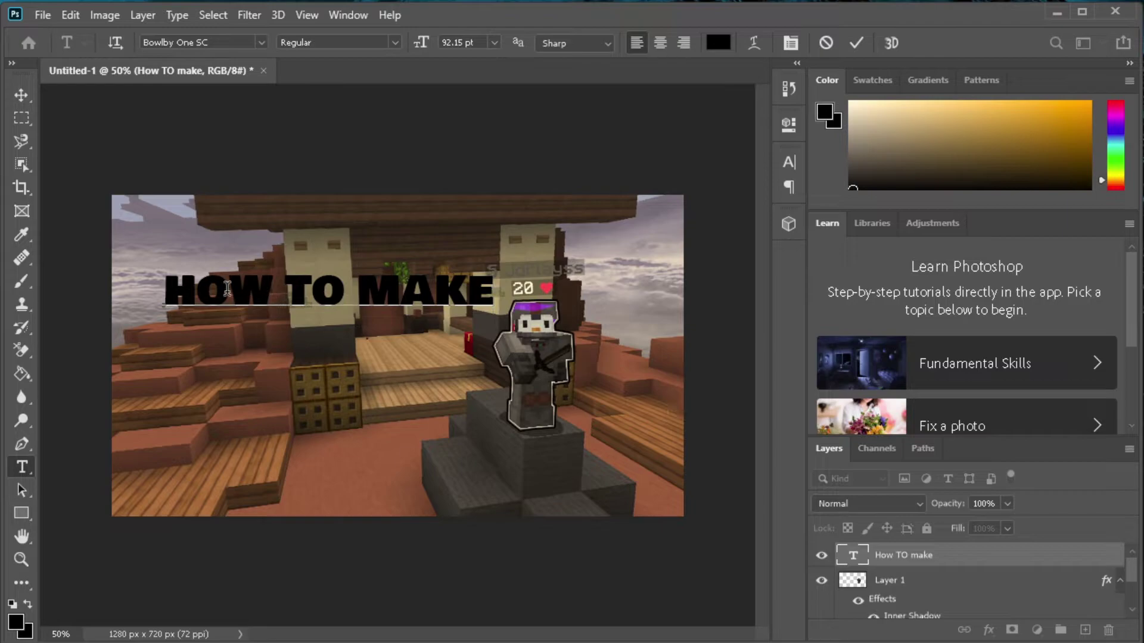
left_click_drag(176, 287, 534, 308)
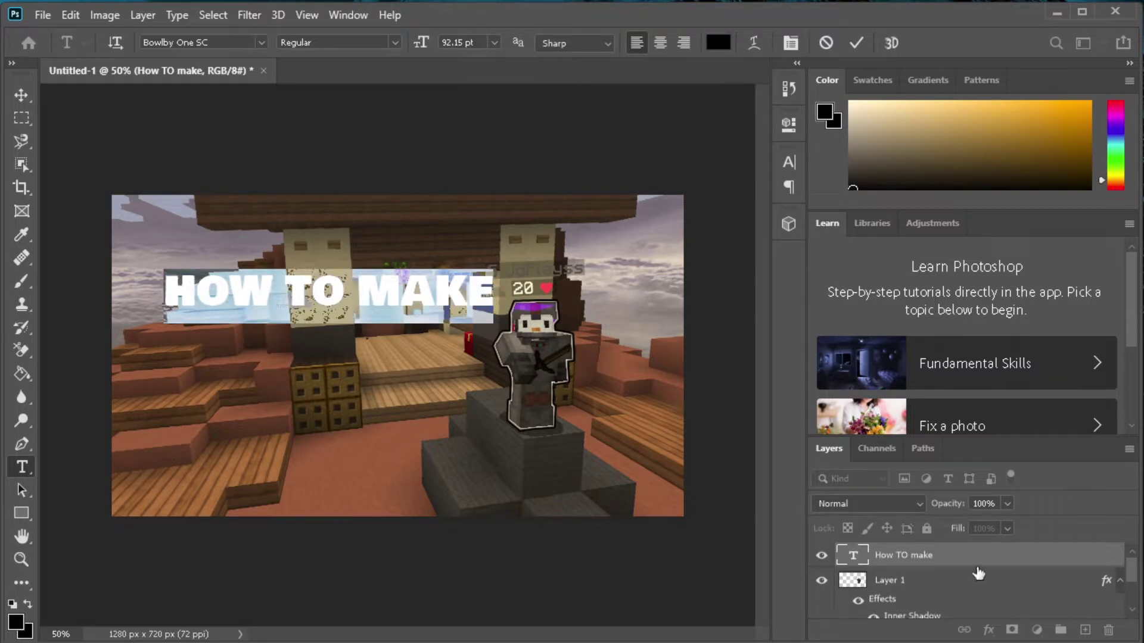
left_click(953, 559)
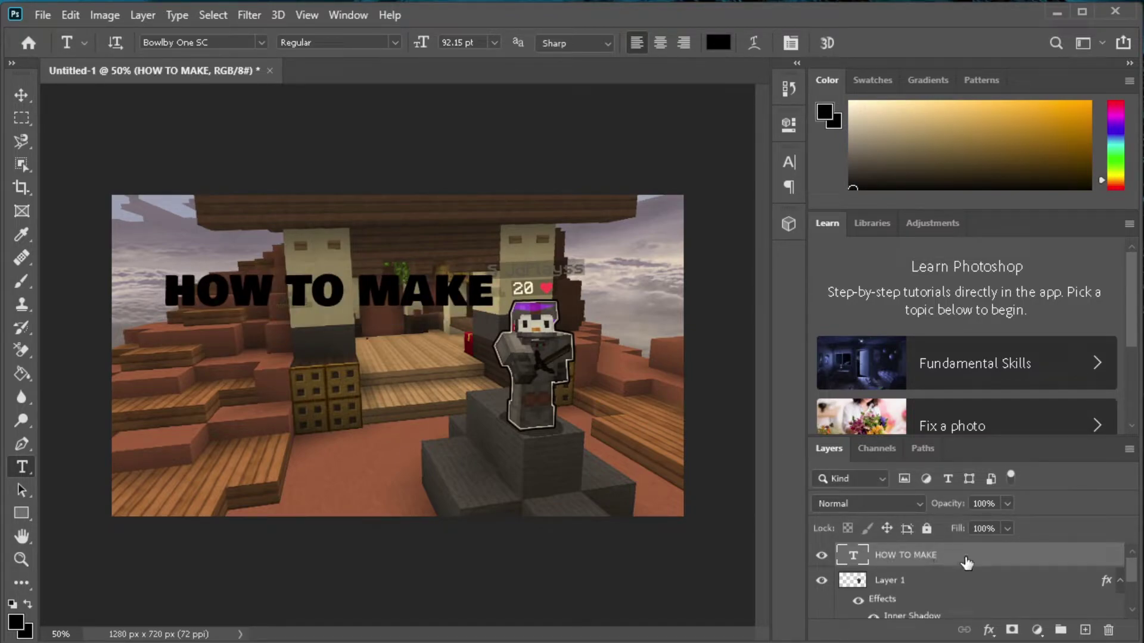
Step: Enable Outer Glow and Gradient Overlay in the HOW TO MAKE layer's style
left_click(916, 582)
scroll(923, 578, "down", 1)
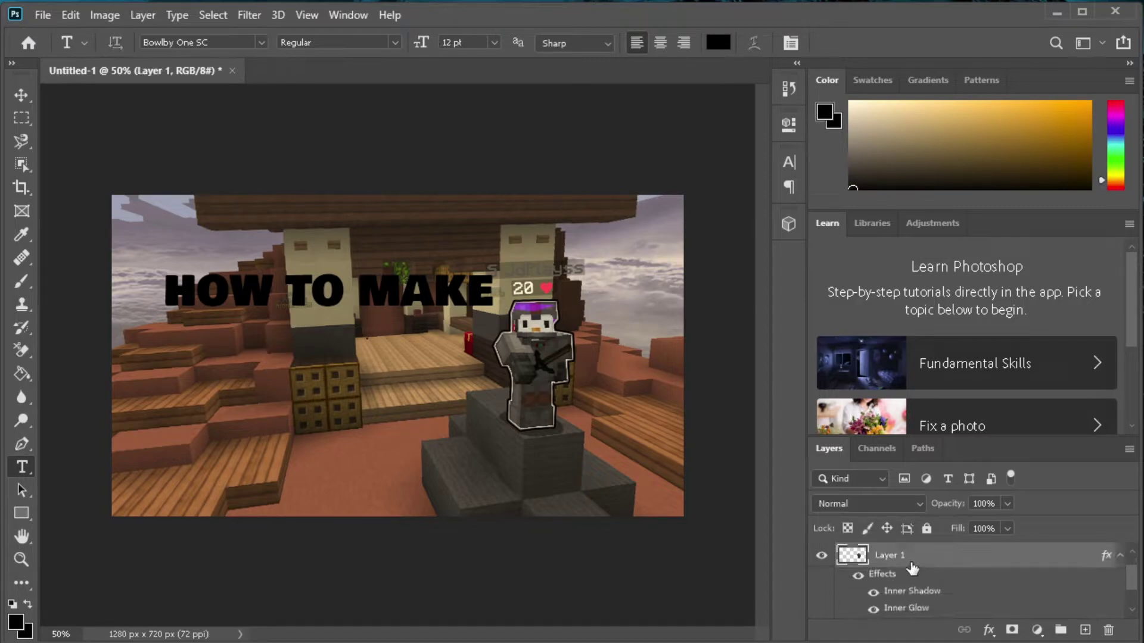
scroll(921, 569, "up", 1)
left_click(969, 557)
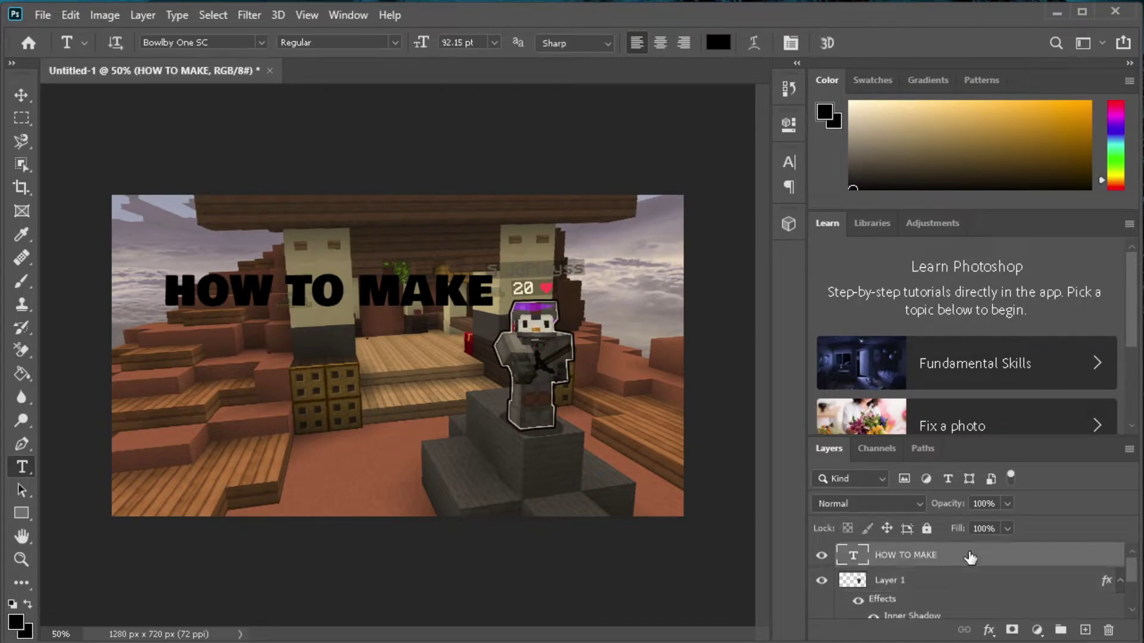
double_click(951, 557)
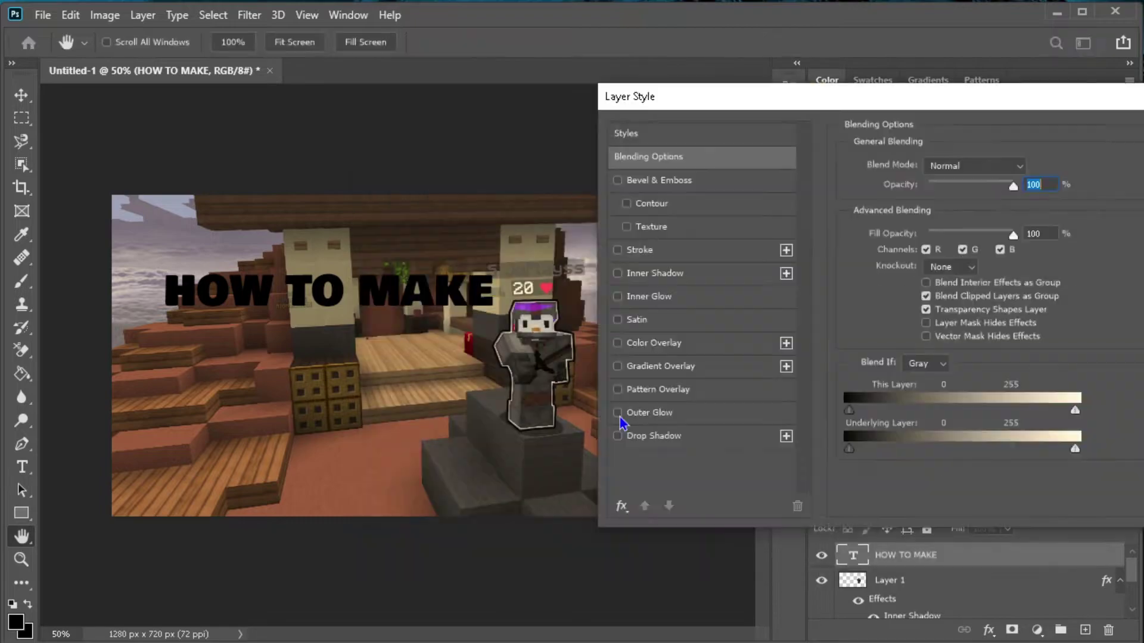
left_click(617, 413)
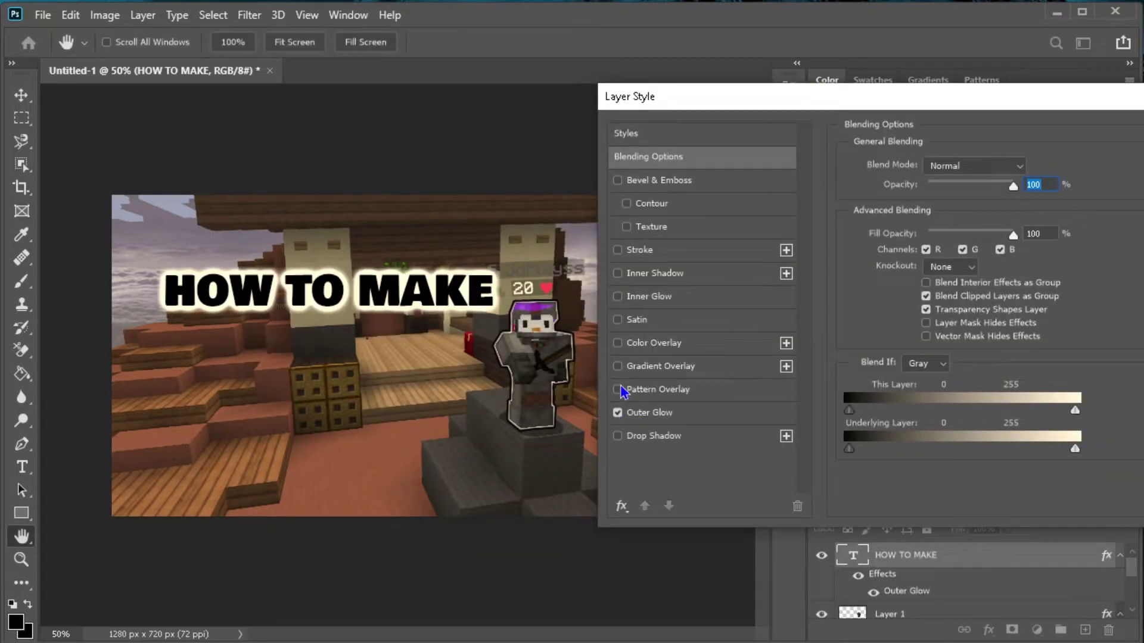
left_click(618, 368)
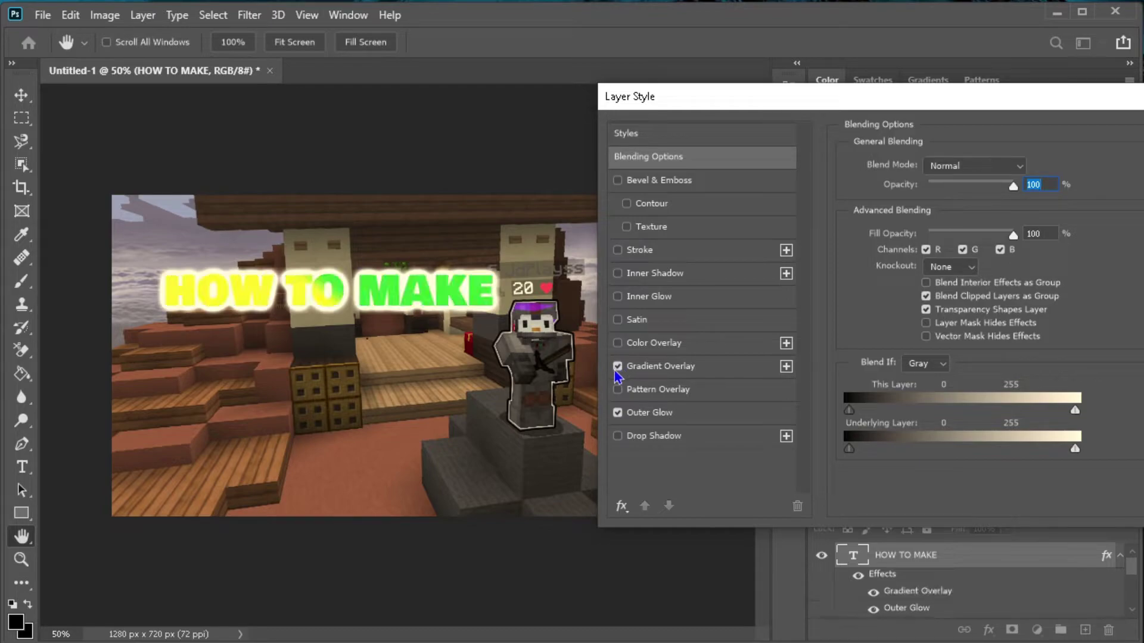
Step: Choose a cyan-to-blue preset from the Blues group for the HOW TO MAKE text's Gradient Overlay
left_click(688, 370)
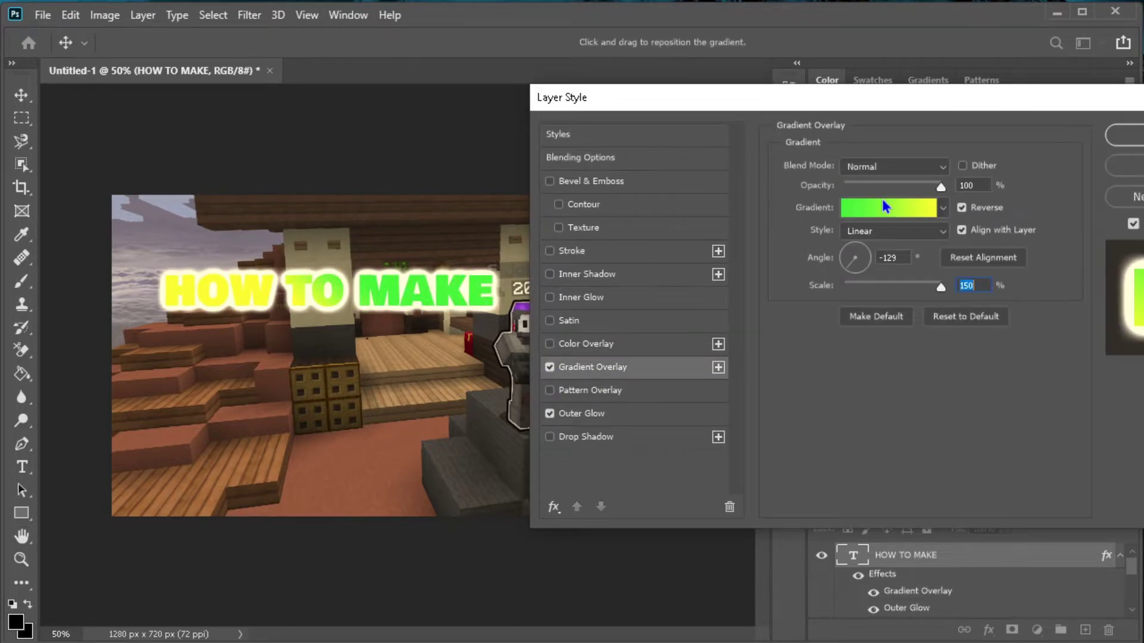
left_click(945, 209)
scroll(831, 272, "down", 5)
left_click_drag(971, 300, 952, 262)
left_click(797, 269)
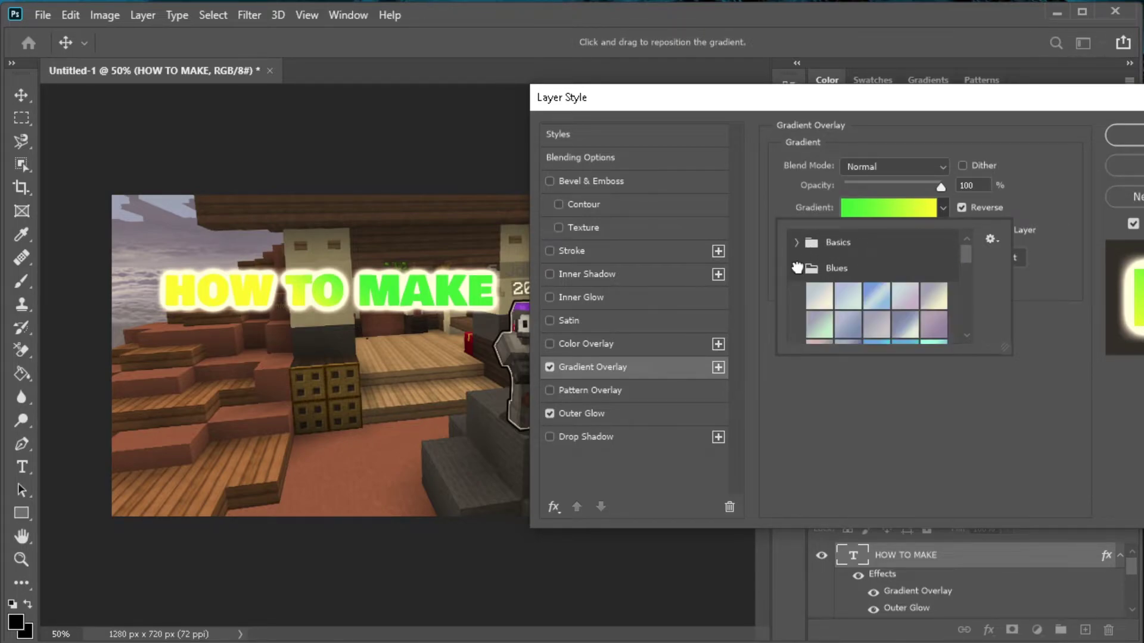
scroll(876, 301, "down", 5)
left_click(933, 285)
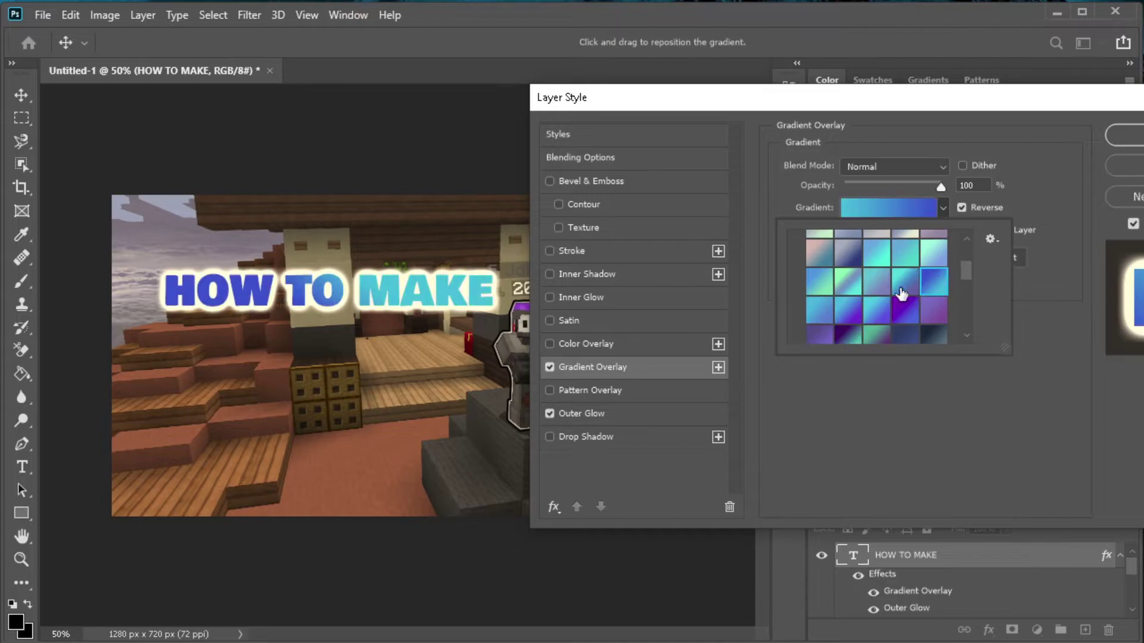
left_click(904, 305)
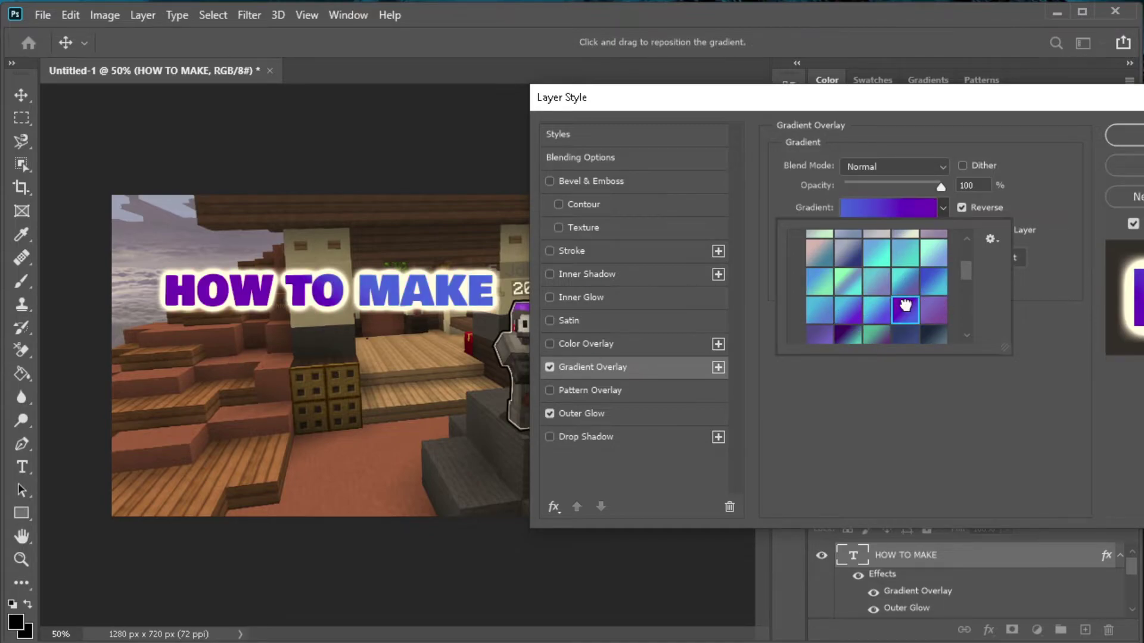
scroll(904, 301, "down", 2)
scroll(899, 286, "up", 2)
left_click(931, 283)
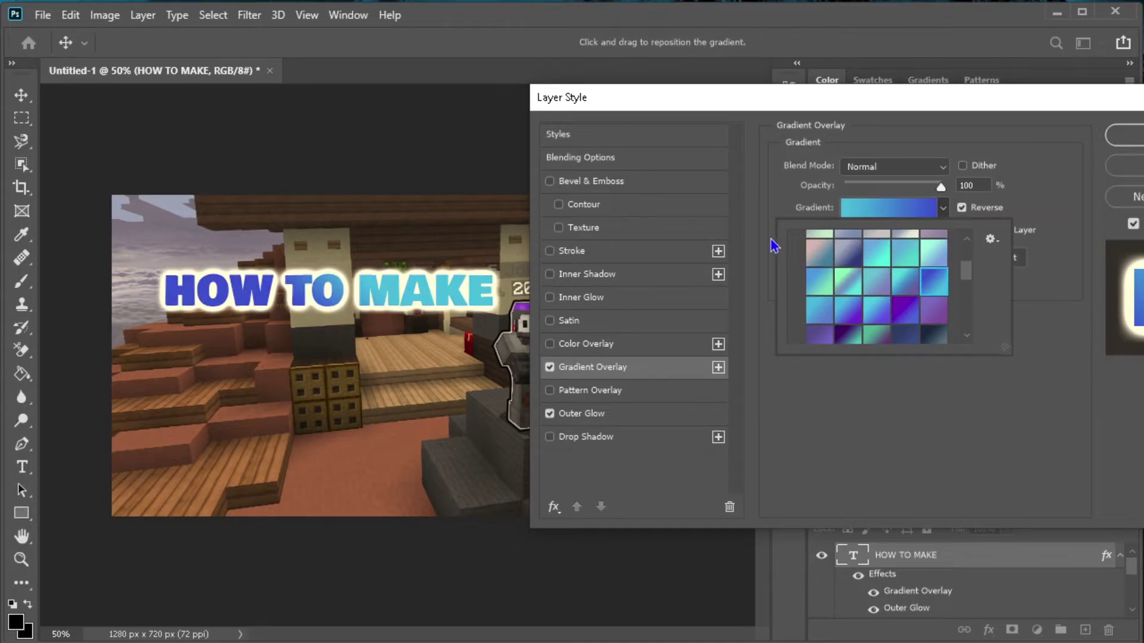
Step: Browse the other gradient preset groups and apply the layer style to the HOW TO MAKE text
scroll(882, 269, "up", 2)
left_click(796, 264)
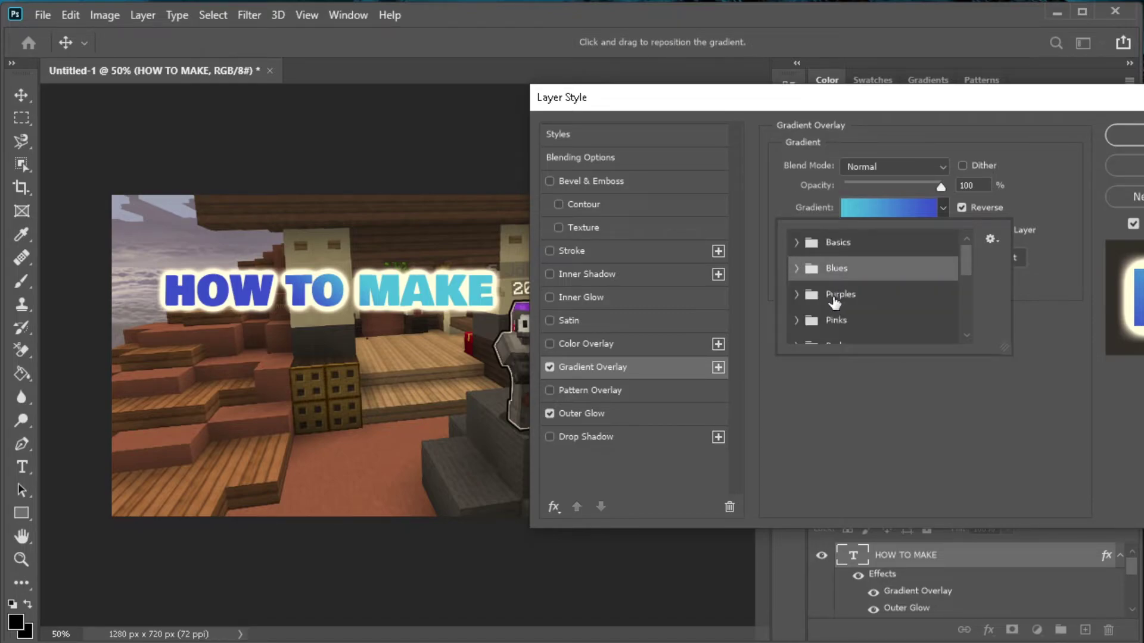
scroll(851, 277, "down", 1)
scroll(851, 278, "down", 2)
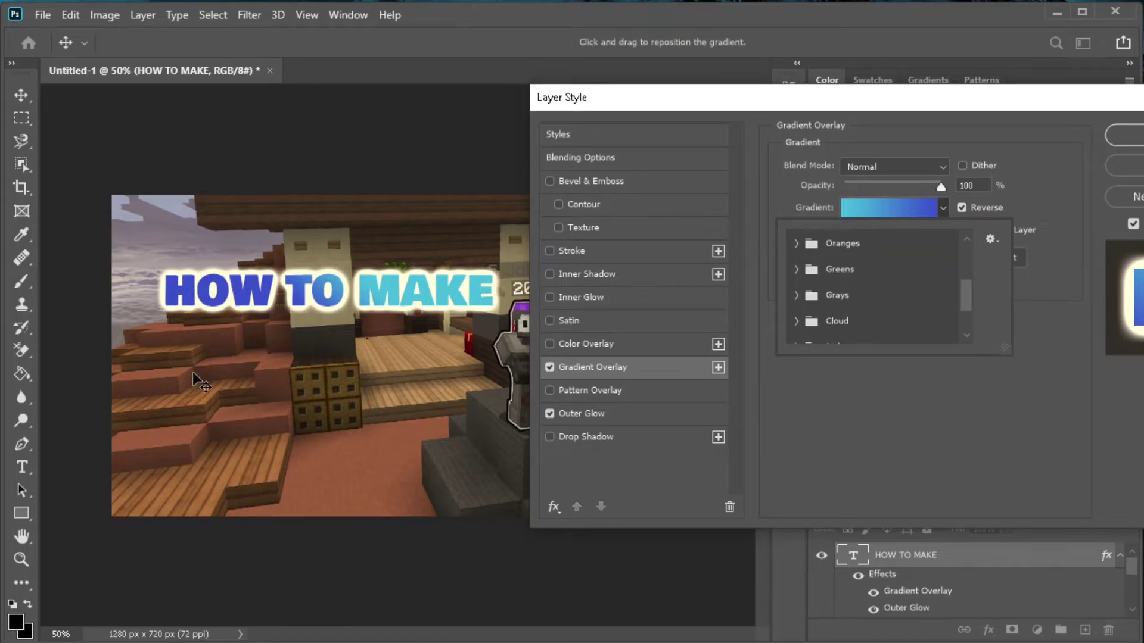
scroll(802, 286, "down", 2)
left_click_drag(963, 104, 1001, 110)
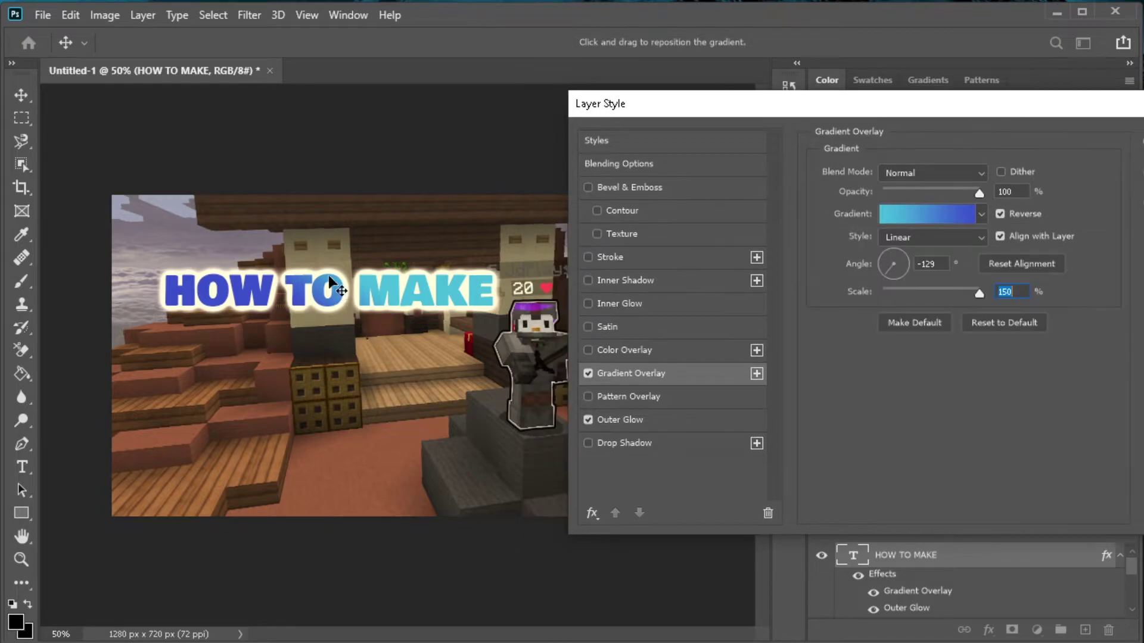
left_click_drag(864, 115, 808, 132)
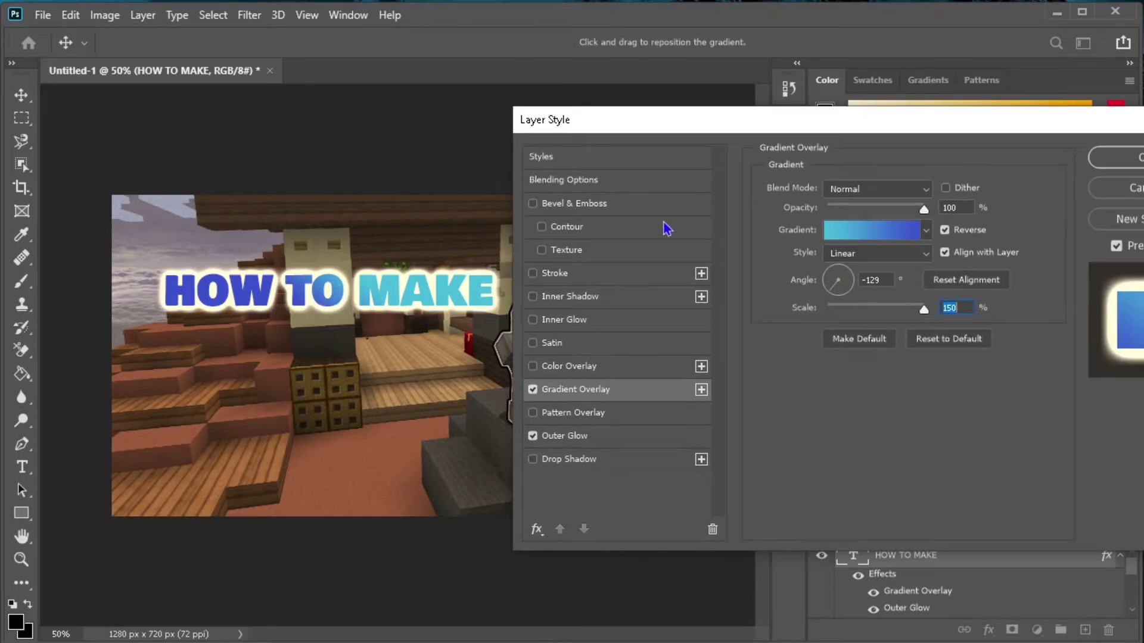
left_click(1099, 158)
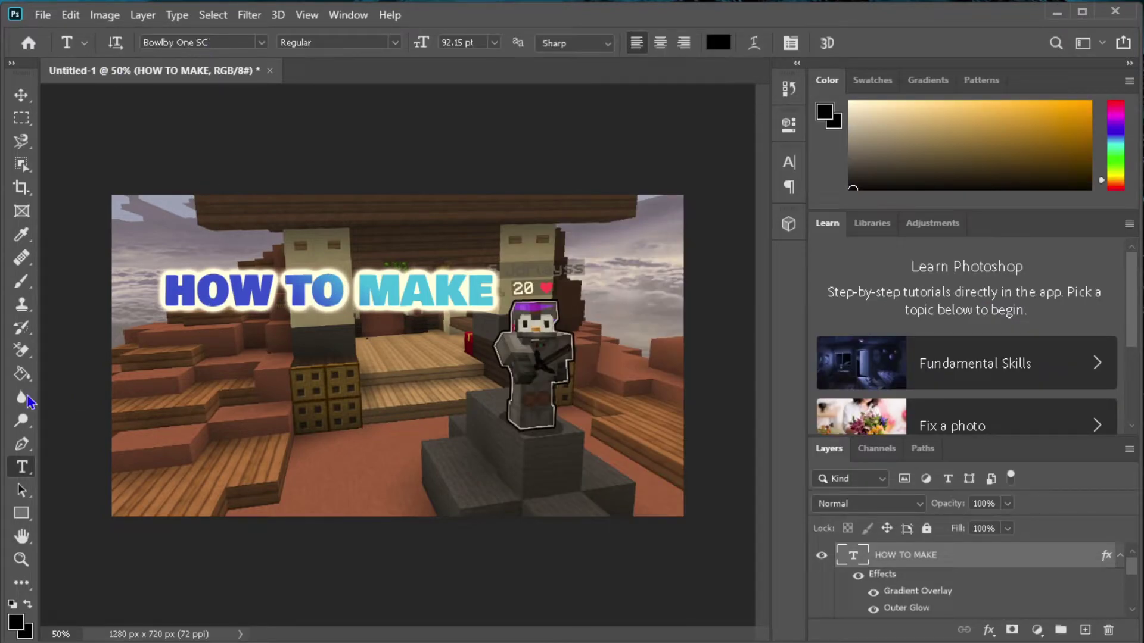
Step: Add a MINECRAFT text layer in Minecrafter Alt and scale it to about 112% below HOW TO MAKE
left_click(268, 328)
left_click(67, 15)
left_click(125, 403)
left_click_drag(307, 337, 596, 393)
key("Return")
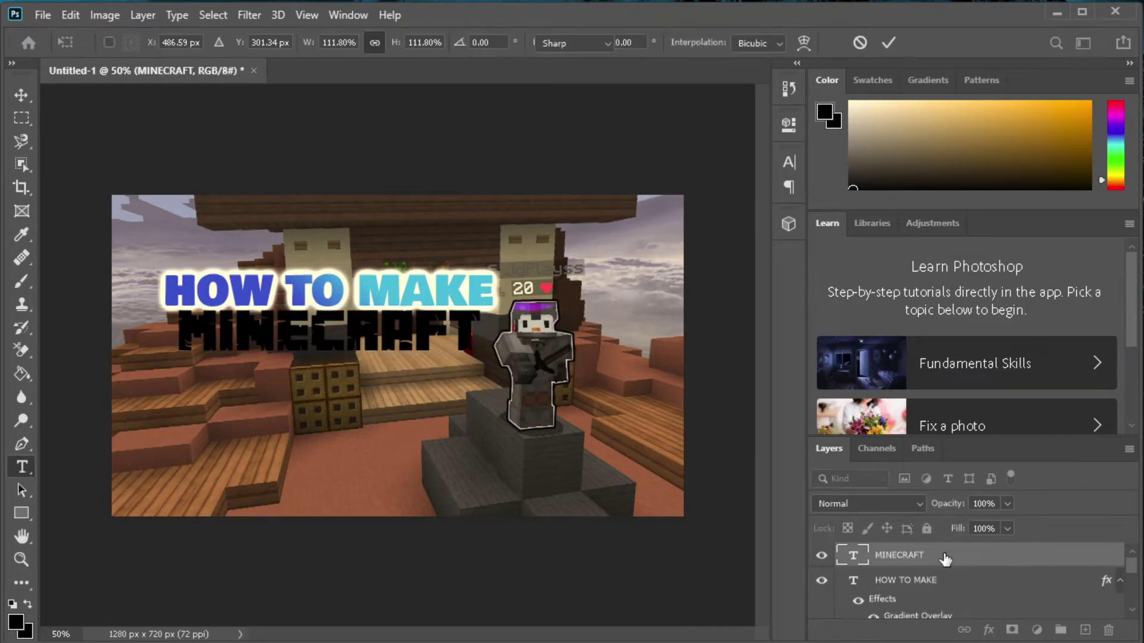
Step: Add an Outer Glow and a reversed purple-to-magenta Gradient Overlay to the MINECRAFT text
double_click(944, 556)
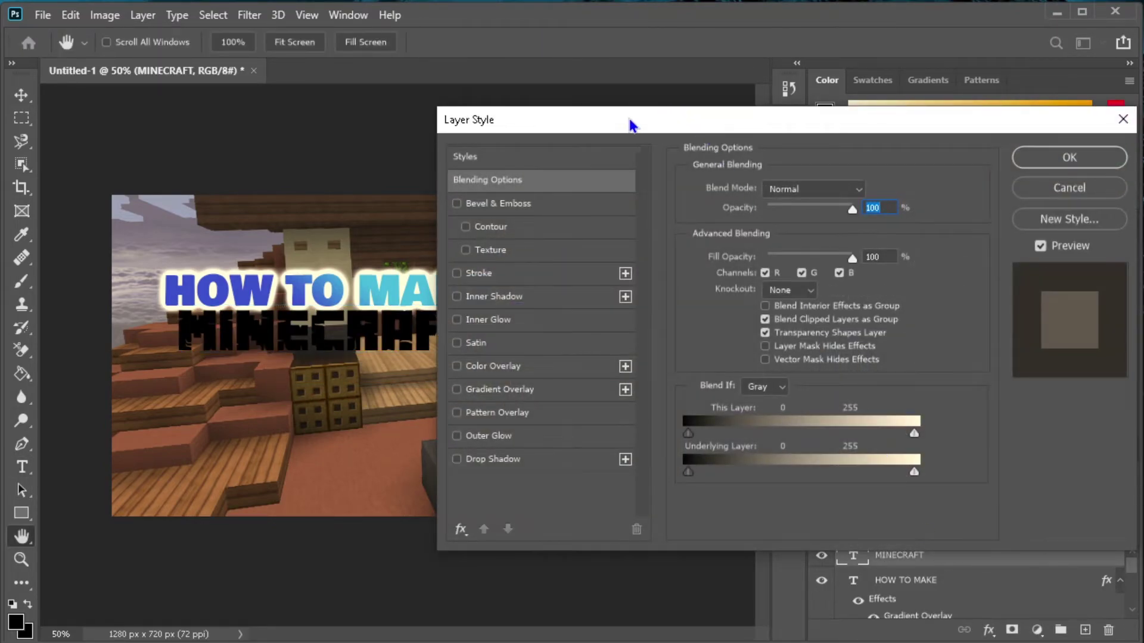
left_click_drag(633, 122, 714, 101)
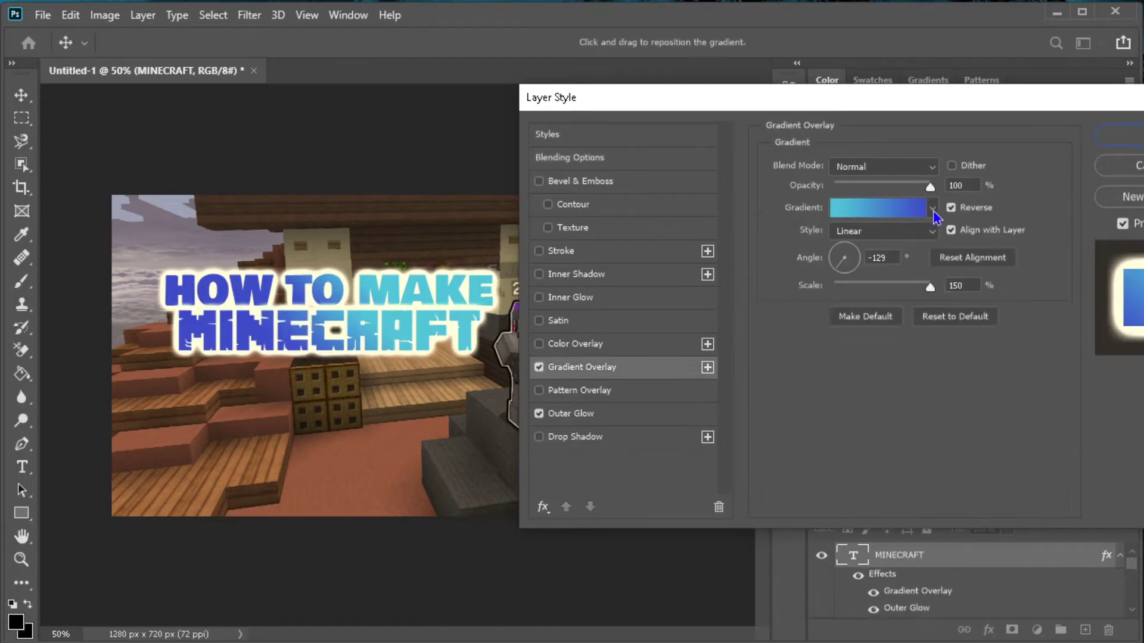
left_click(932, 208)
scroll(852, 298, "up", 10)
left_click(798, 298)
scroll(852, 286, "down", 2)
double_click(834, 274)
Step: Replace the MINECRAFT text's Outer Glow with an Inner Glow and a black Drop Shadow, and apply the layer style
left_click(539, 438)
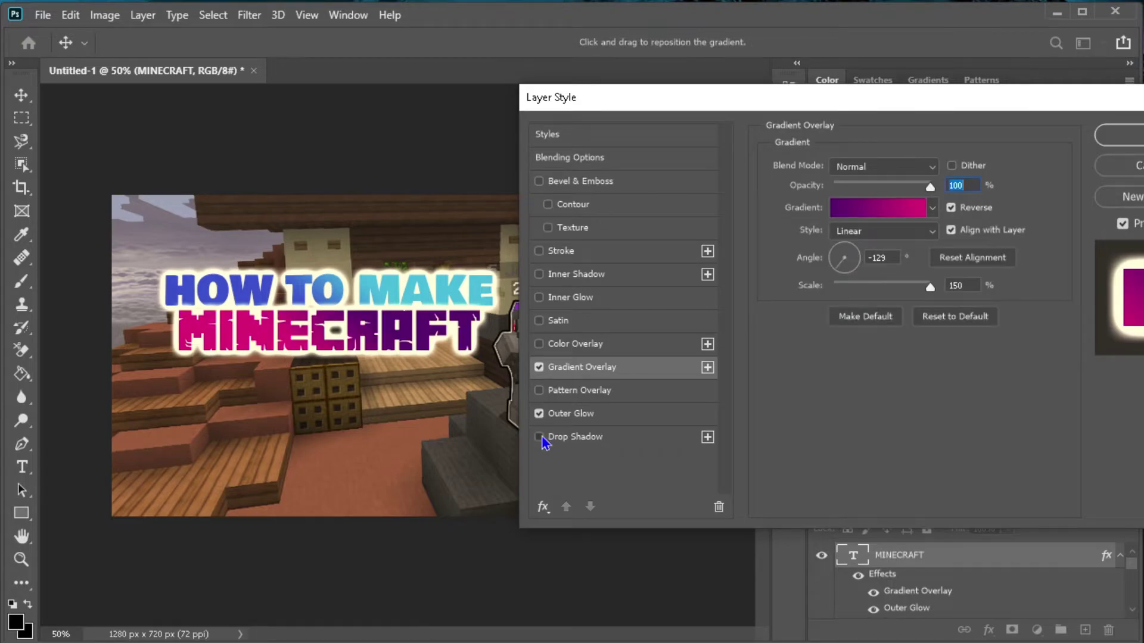
left_click(539, 414)
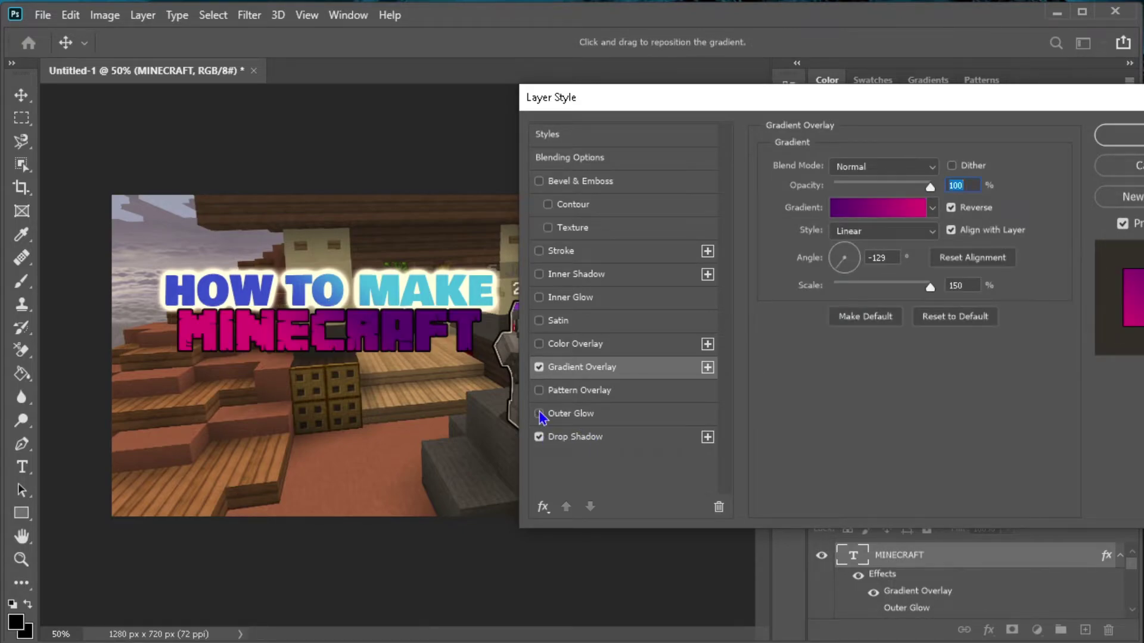
left_click(538, 298)
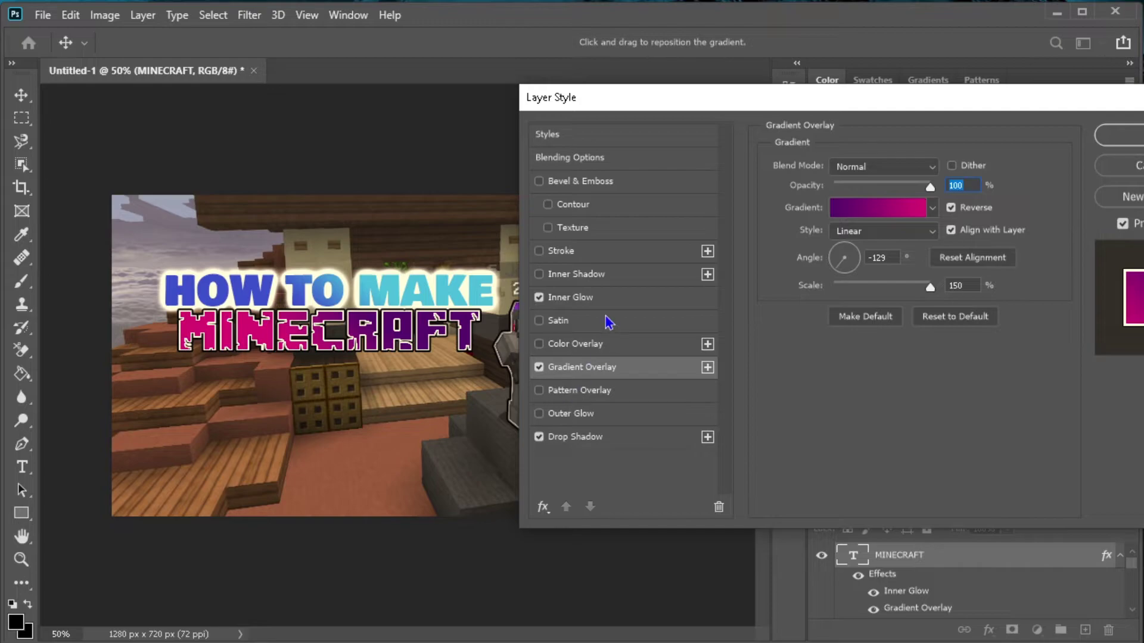
left_click(575, 436)
key("Return")
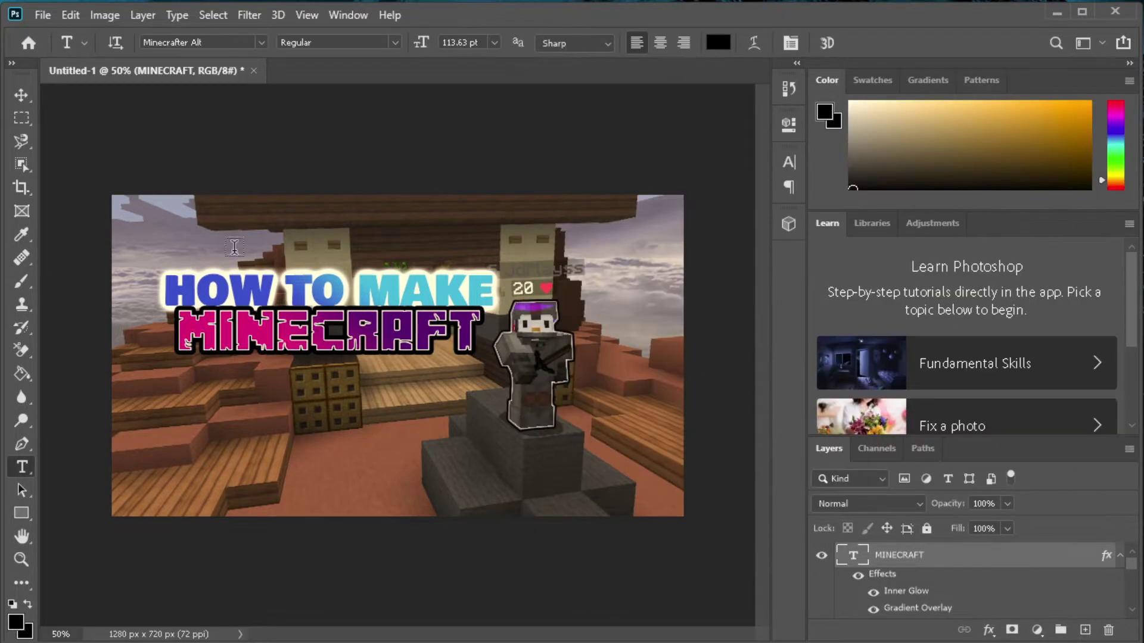
Step: Add a THUMBNAILS text layer in Bowlby One SC at 88 pt below MINECRAFT
left_click(242, 379)
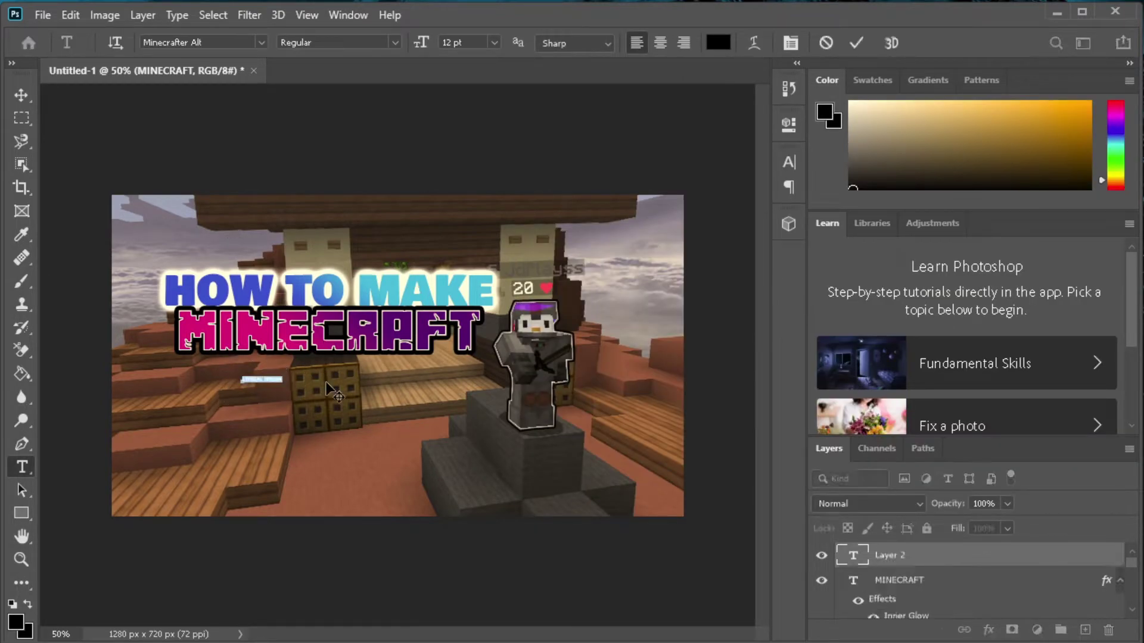
key("BackSpace")
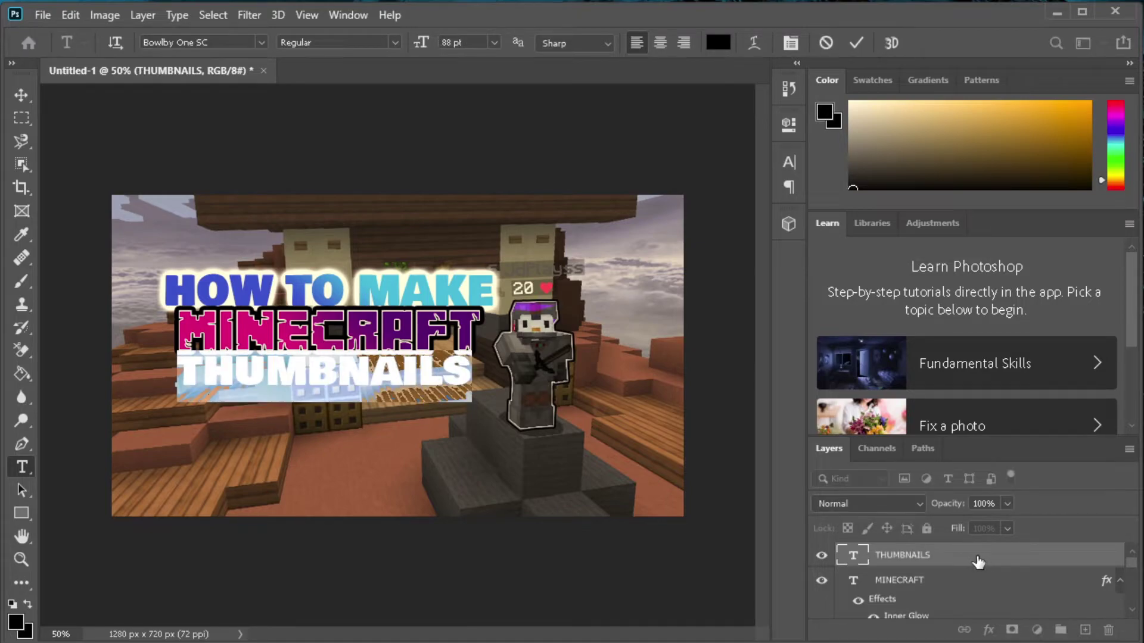
Step: Add a blue-to-cyan Gradient Overlay and an Outer Glow to the THUMBNAILS text layer
double_click(978, 563)
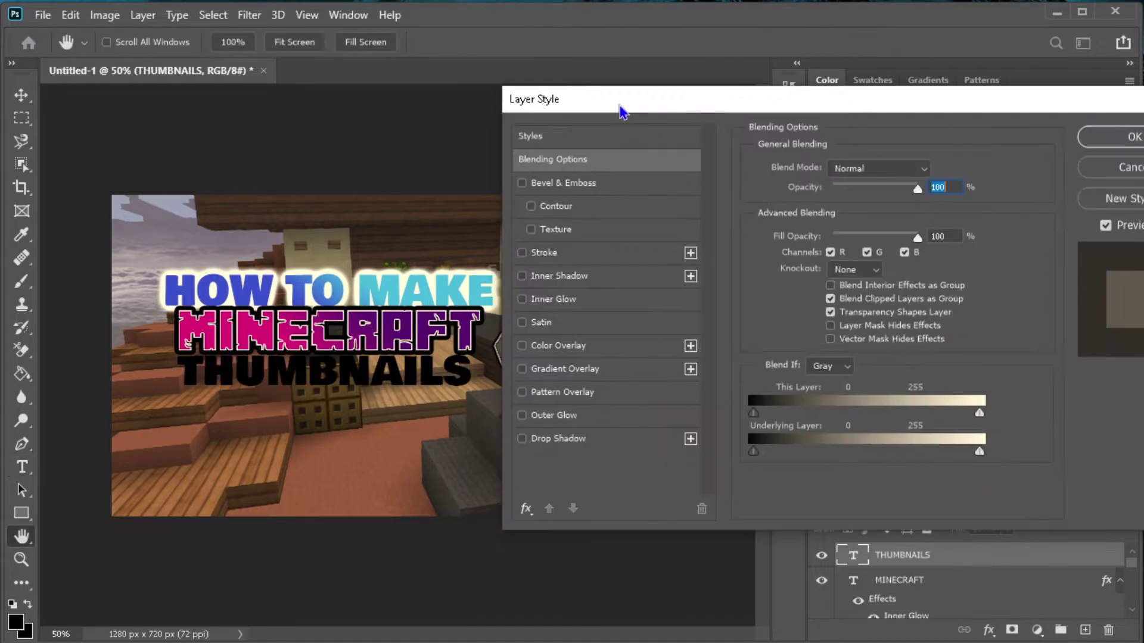
left_click(522, 393)
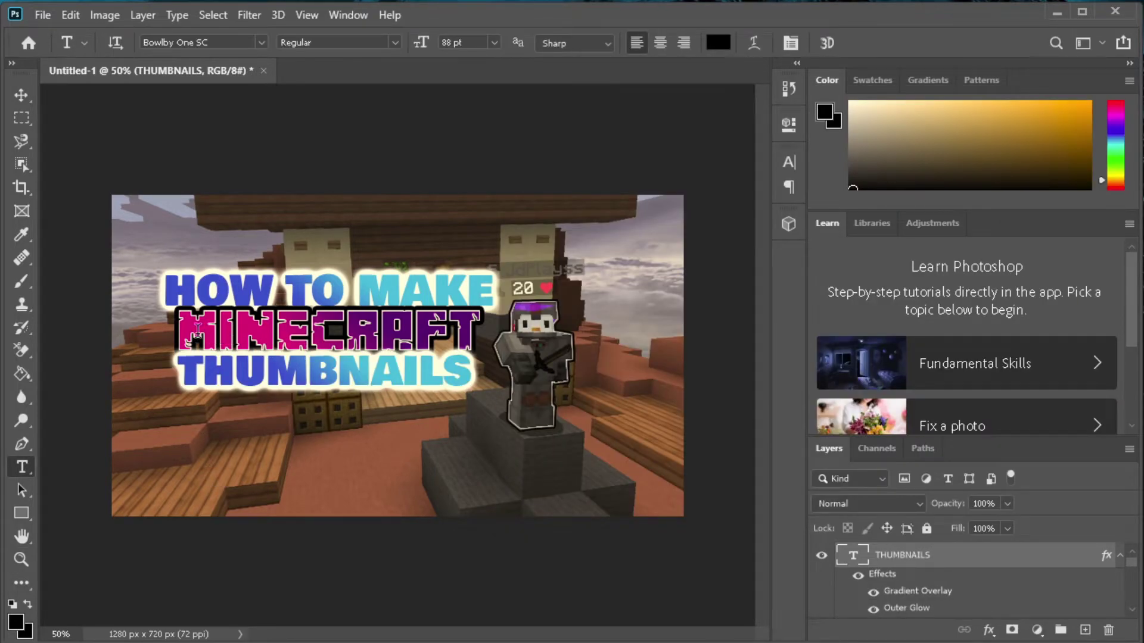
left_click_drag(179, 330, 490, 342)
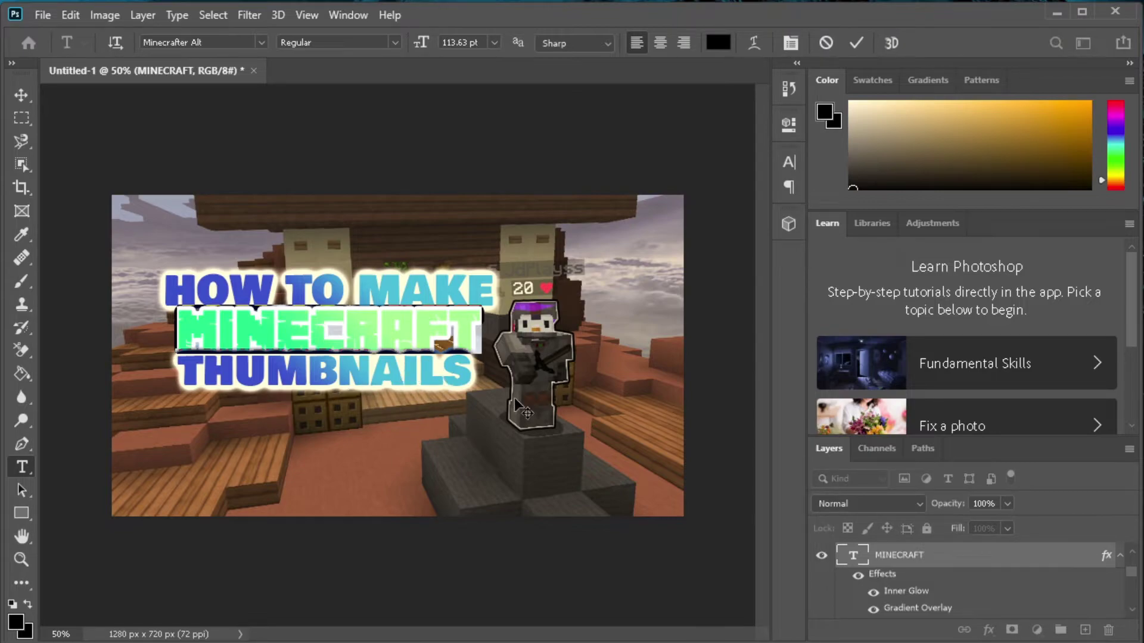
key("BackSpace")
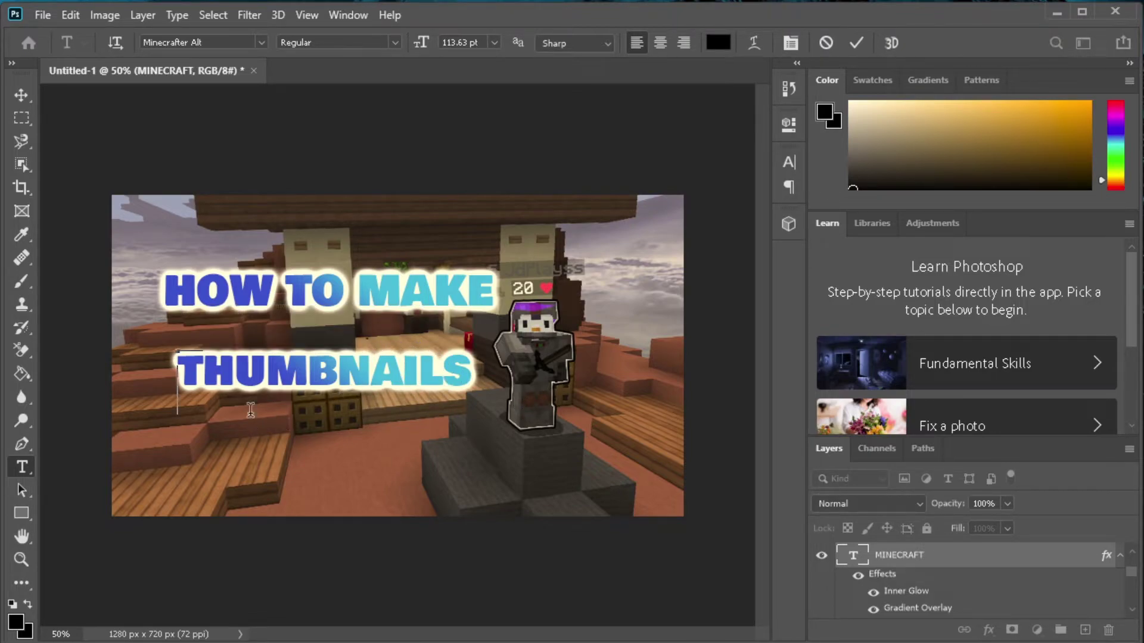
key("Escape")
Step: Move the MINECRAFT text layer above the THUMBNAILS layer in the layer stack
scroll(911, 575, "down", 3)
scroll(911, 575, "up", 3)
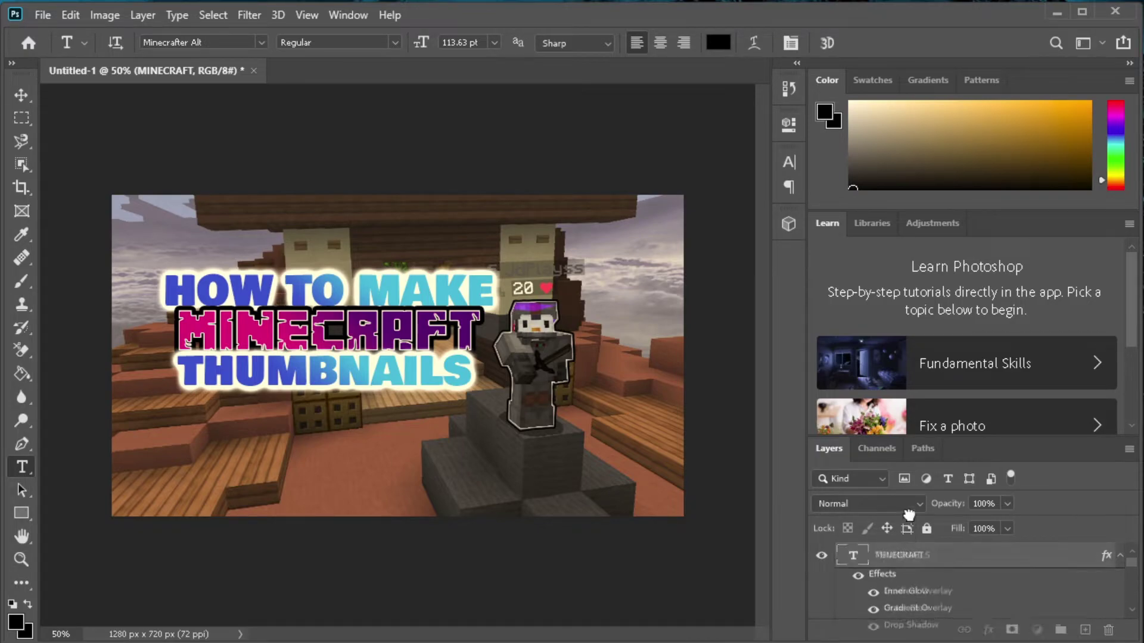
scroll(921, 522, "down", 3)
Step: Warp the HOW TO MAKE text with the Arch style, using a slight positive horizontal bend
left_click(310, 289)
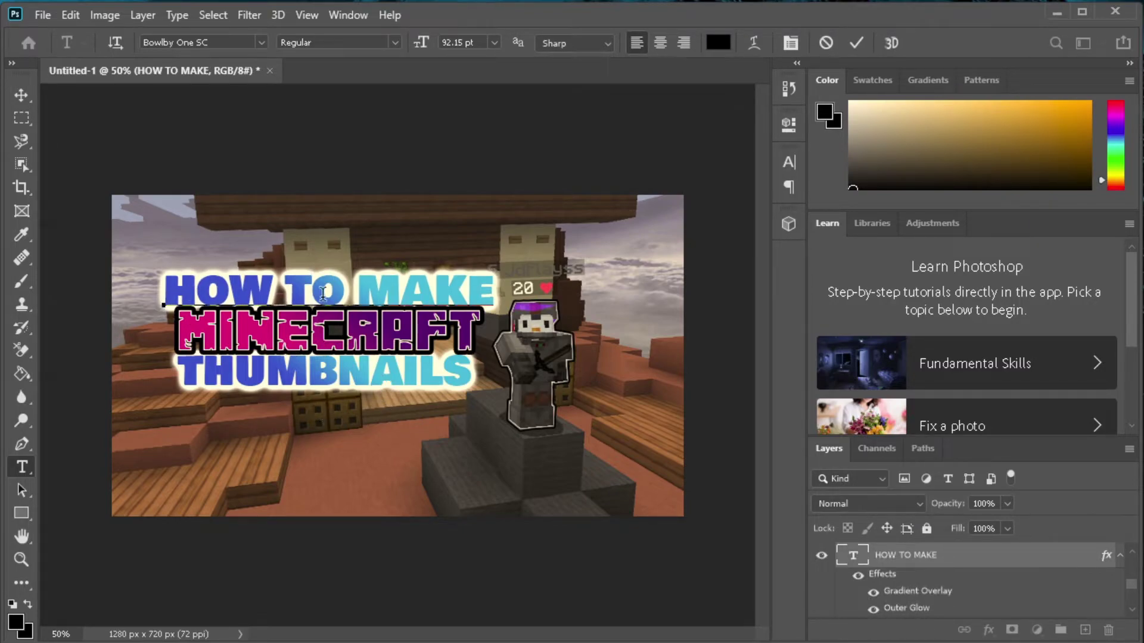
key("ctrl+a")
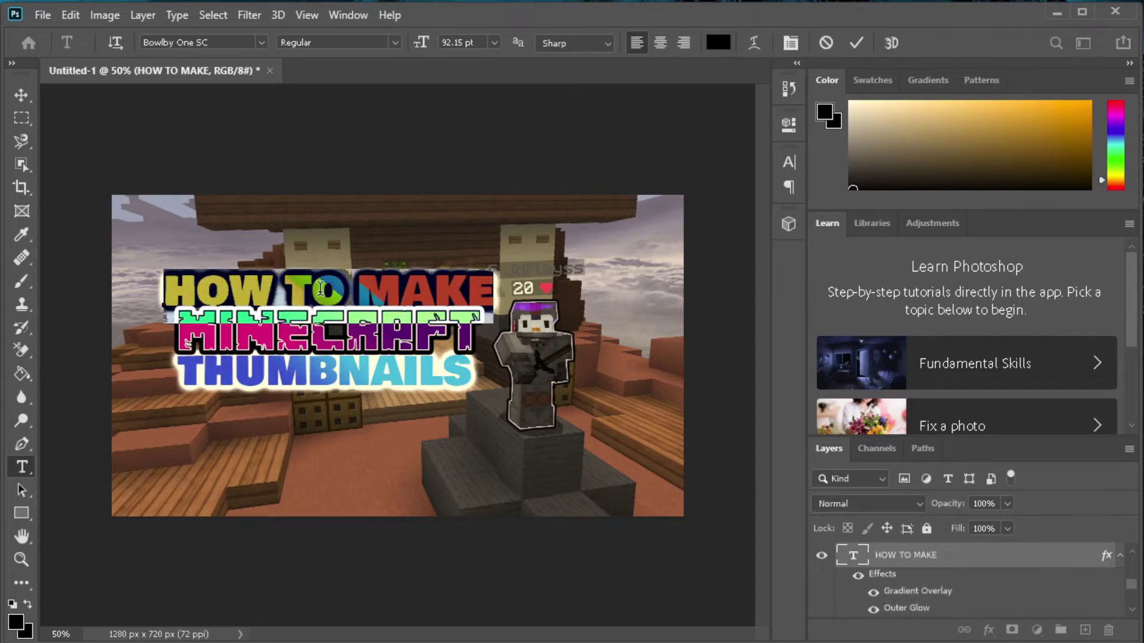
left_click(754, 43)
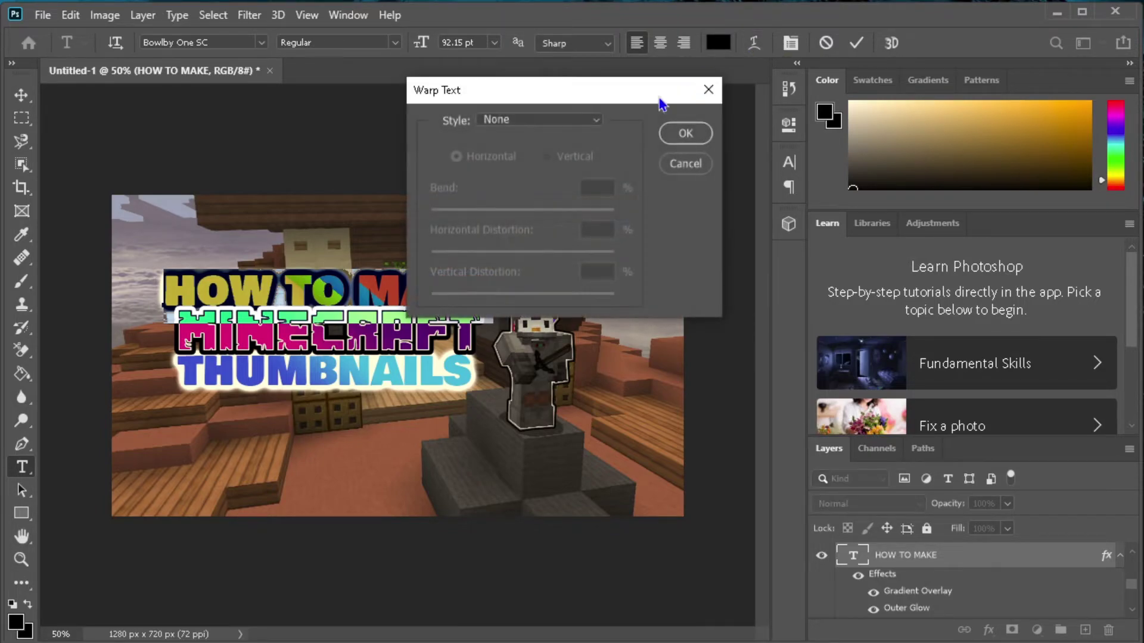
left_click(529, 124)
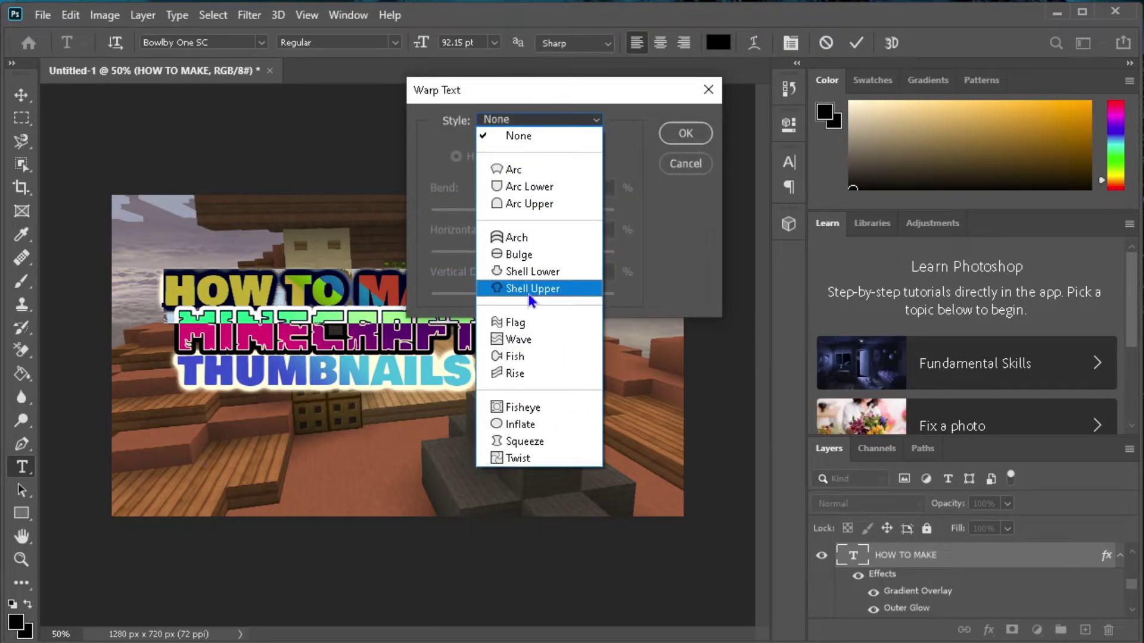
left_click(530, 237)
left_click_drag(568, 211, 530, 213)
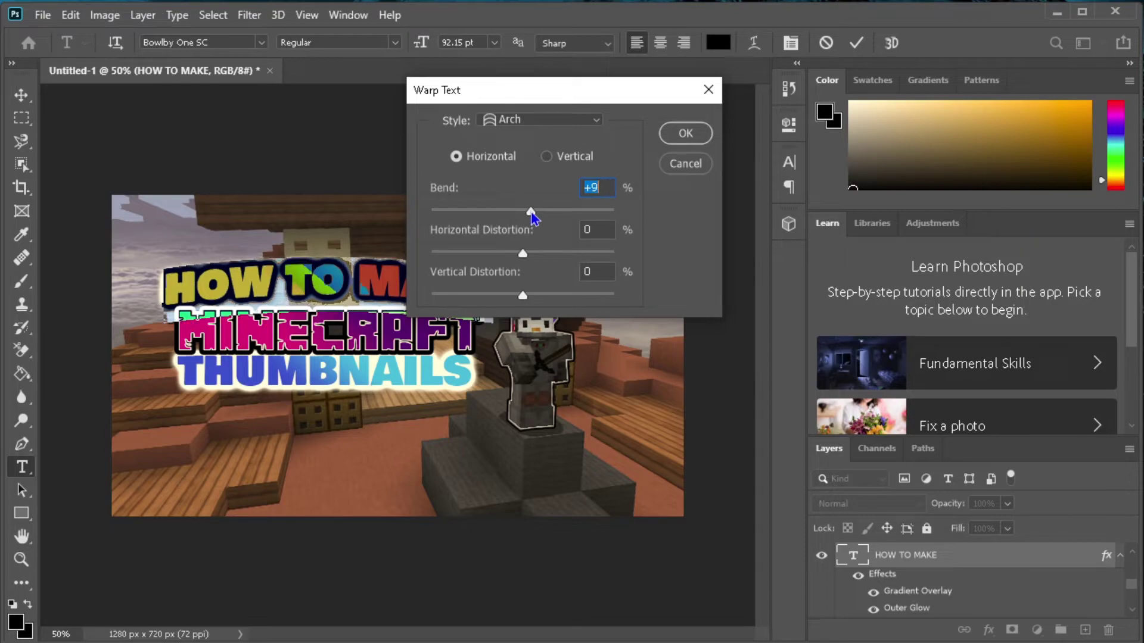
left_click_drag(530, 214, 533, 217)
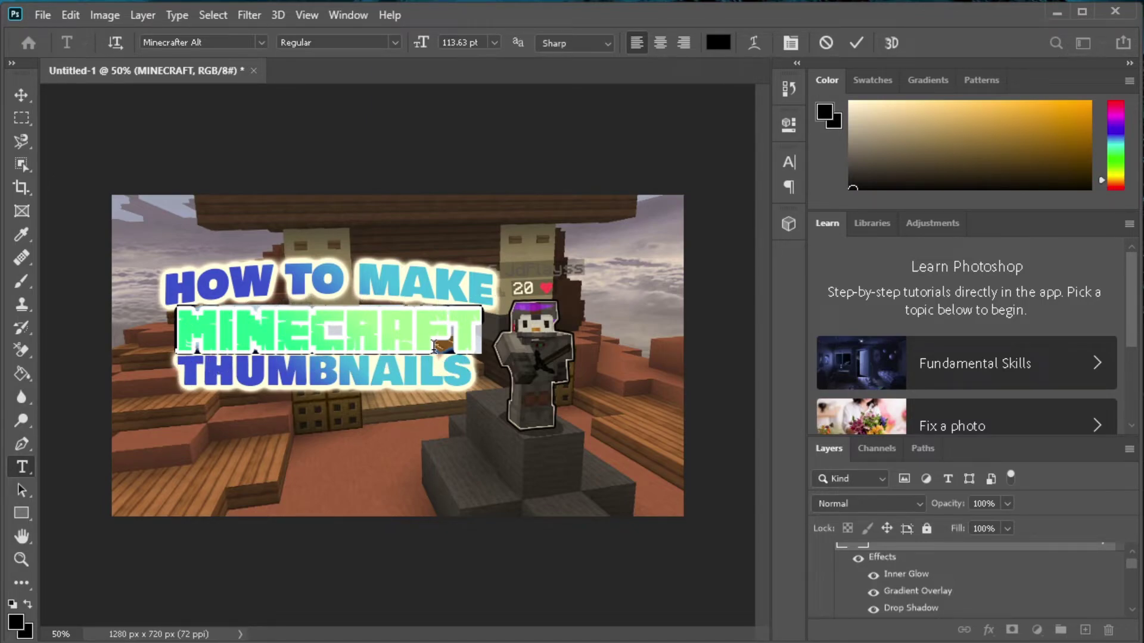
Step: Warp the MINECRAFT text with the Arc Upper style and a slight positive bend
left_click(754, 43)
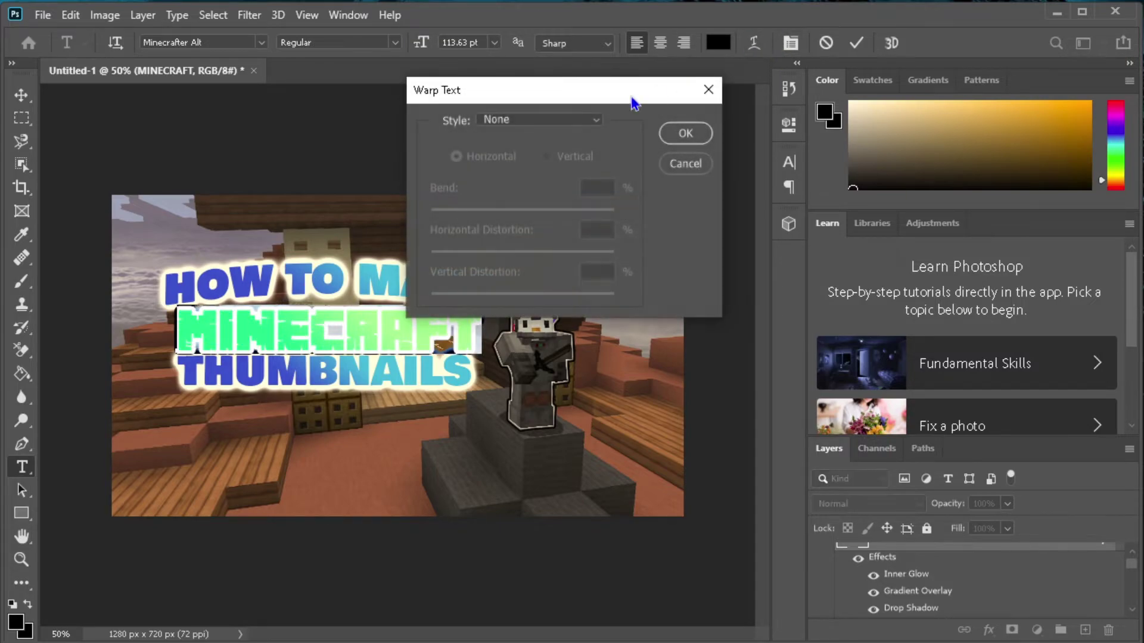
left_click(521, 122)
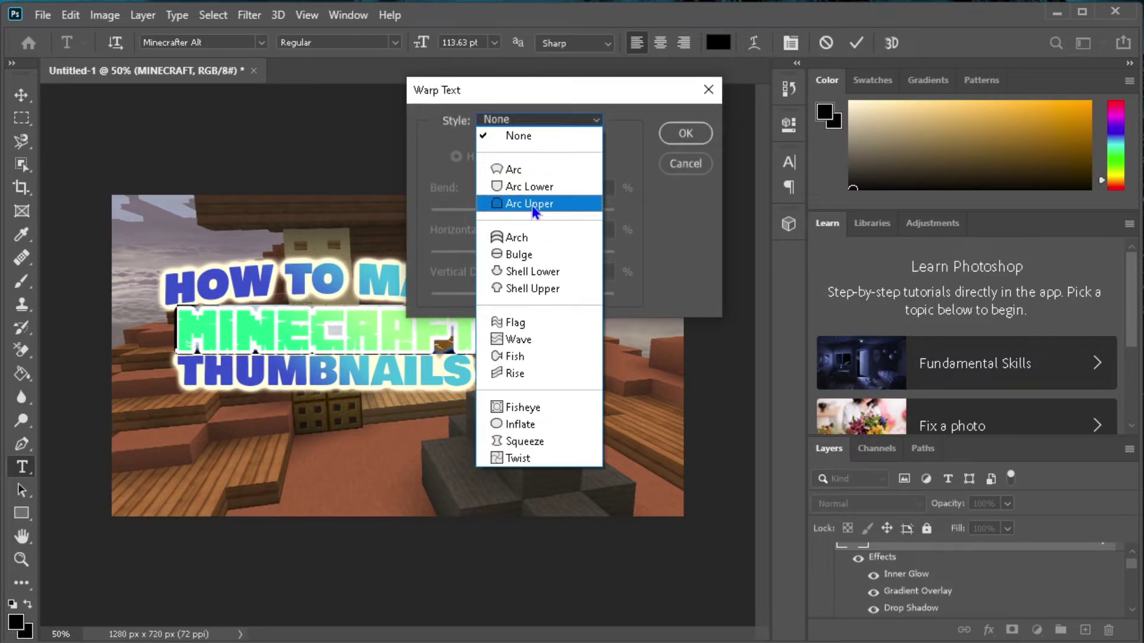
left_click(532, 205)
left_click_drag(569, 208, 532, 215)
key("Return")
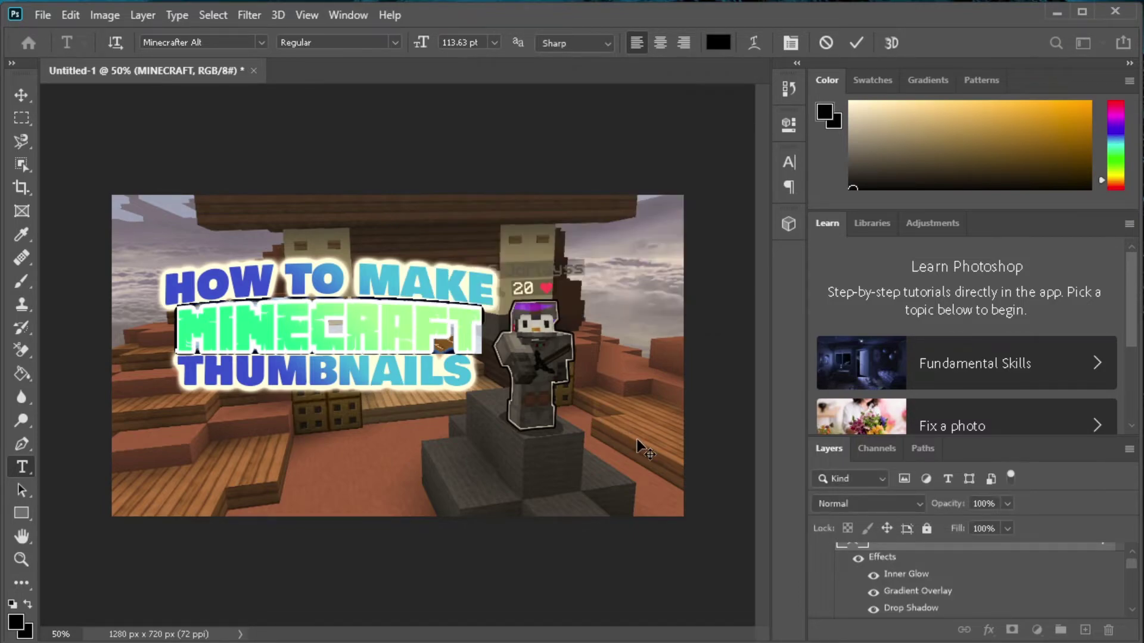
Step: Enlarge the THUMBNAILS text slightly with Free Transform so it matches the width of the lines above
left_click(20, 95)
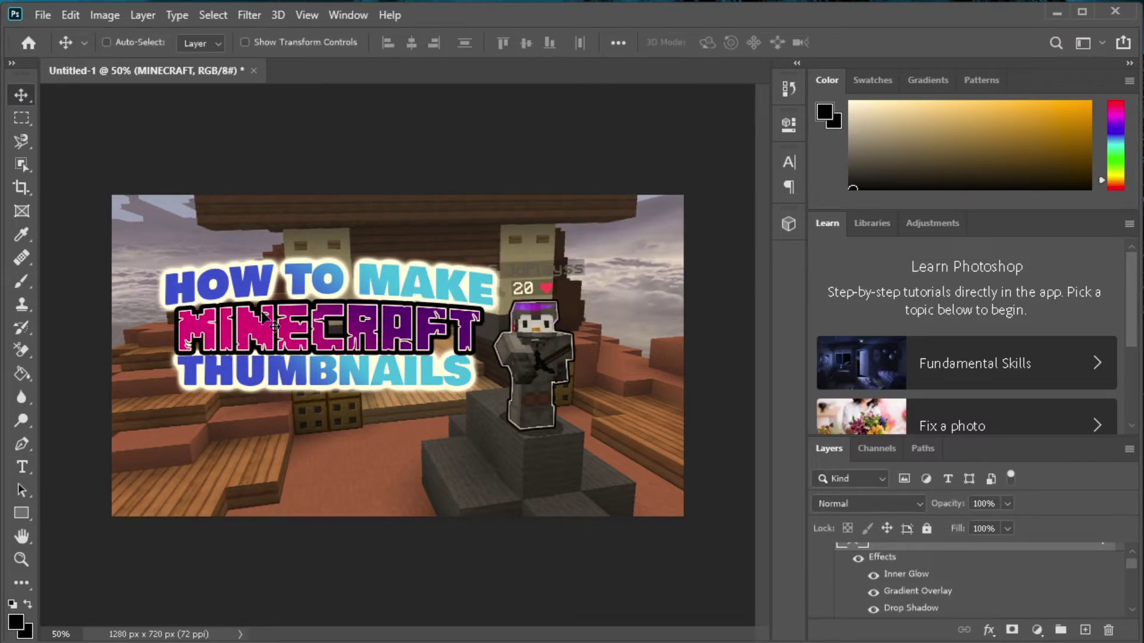
key("alt+bracketleft")
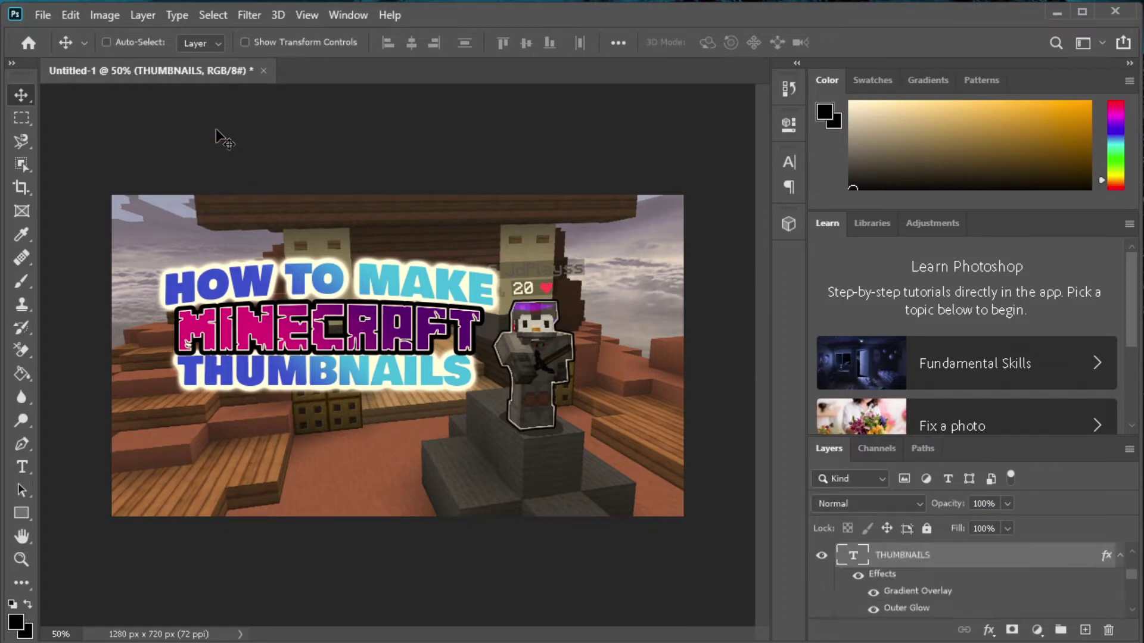
left_click(65, 15)
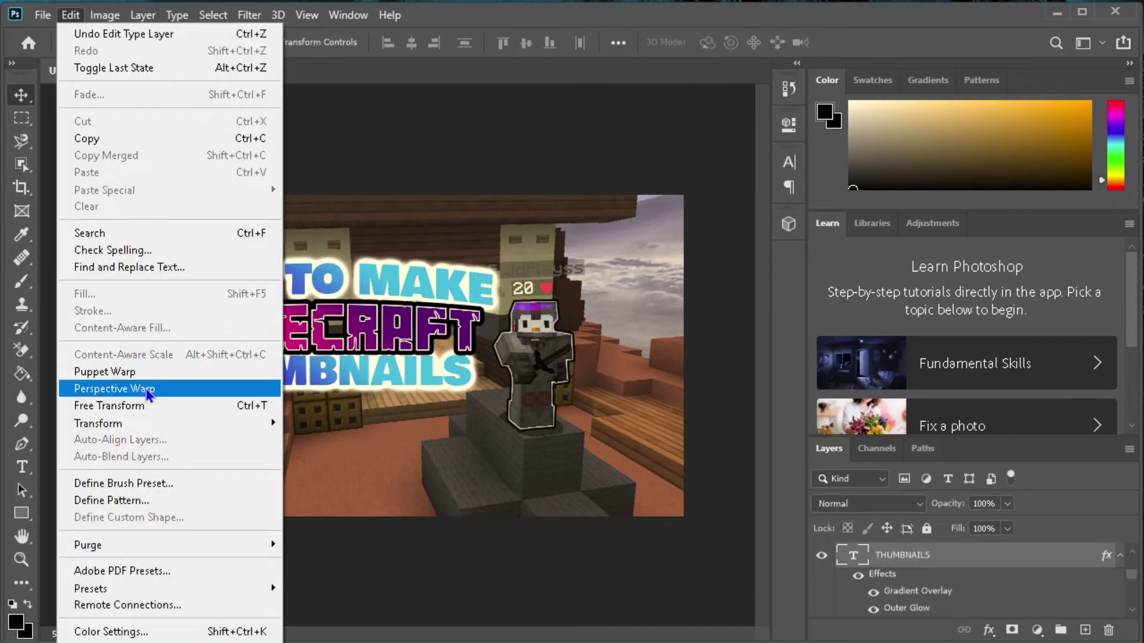
left_click(147, 408)
left_click_drag(429, 380, 482, 416)
key("Return")
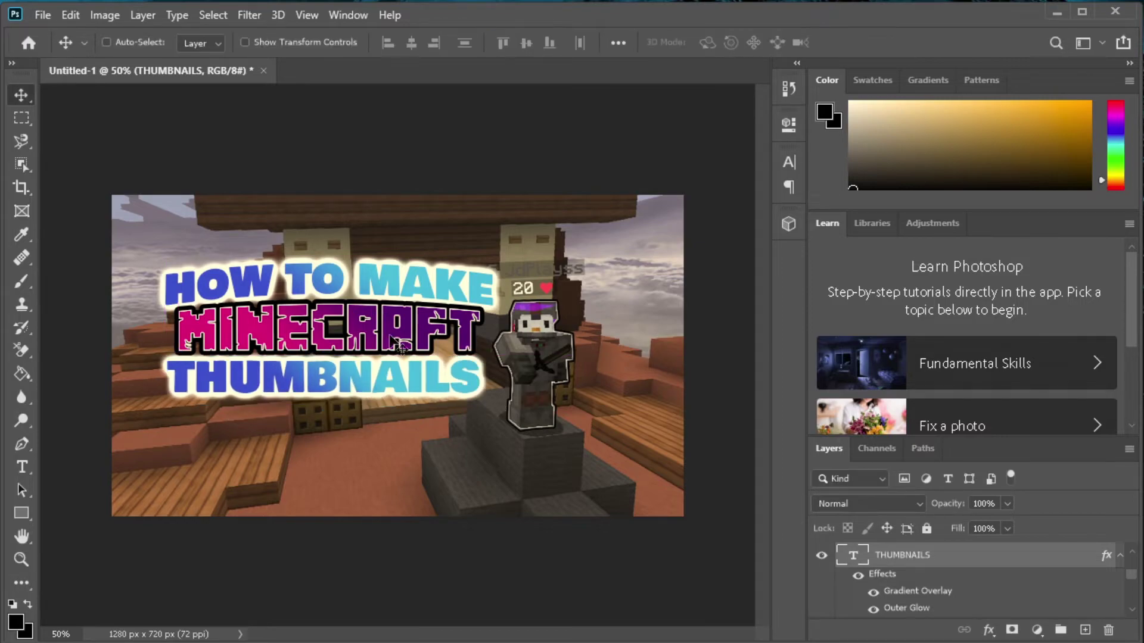
scroll(980, 585, "down", 3)
scroll(980, 585, "up", 3)
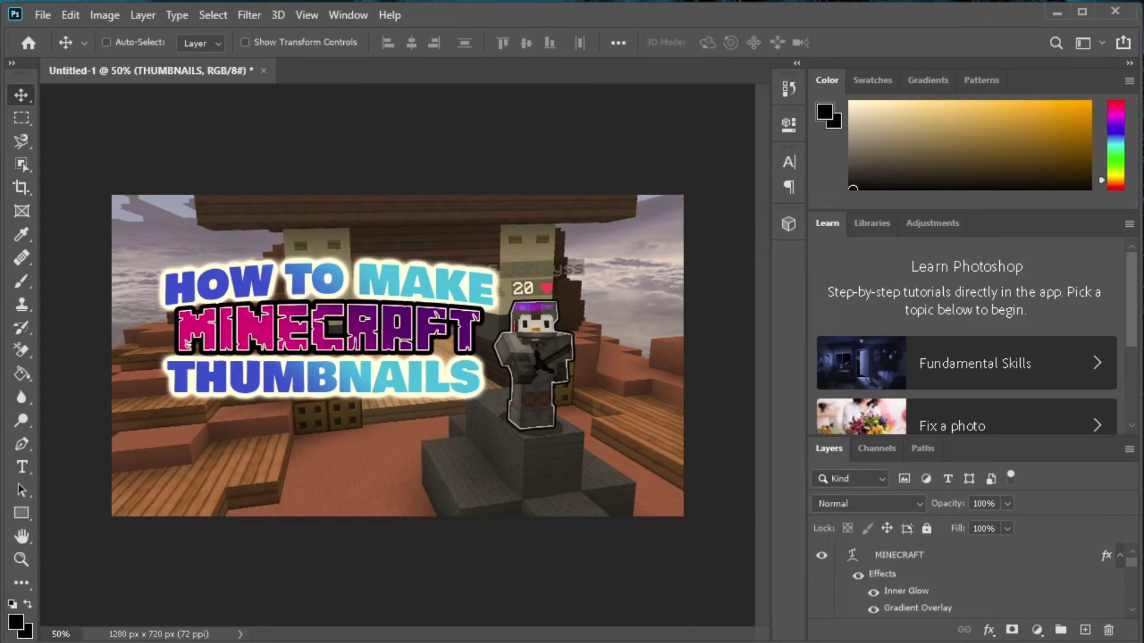
Step: Place the speed-lines image 6fc1150a723675b8e418747a8bc1b46c from the Pictures folder and scale it to about 523% to cover the canvas
key("super+e")
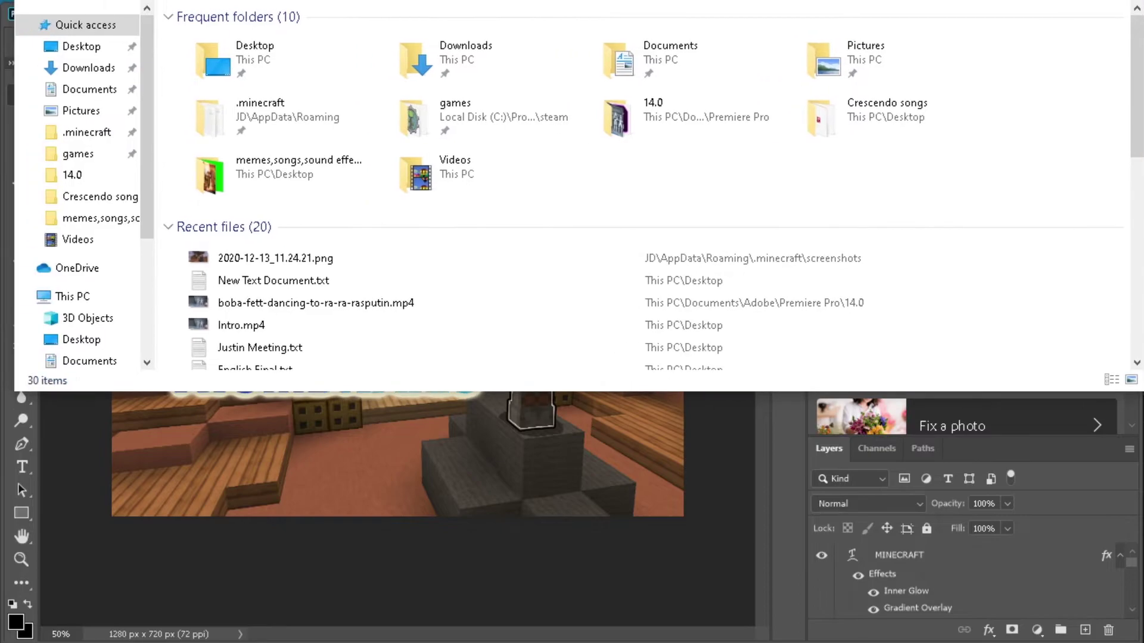
left_click(152, 112)
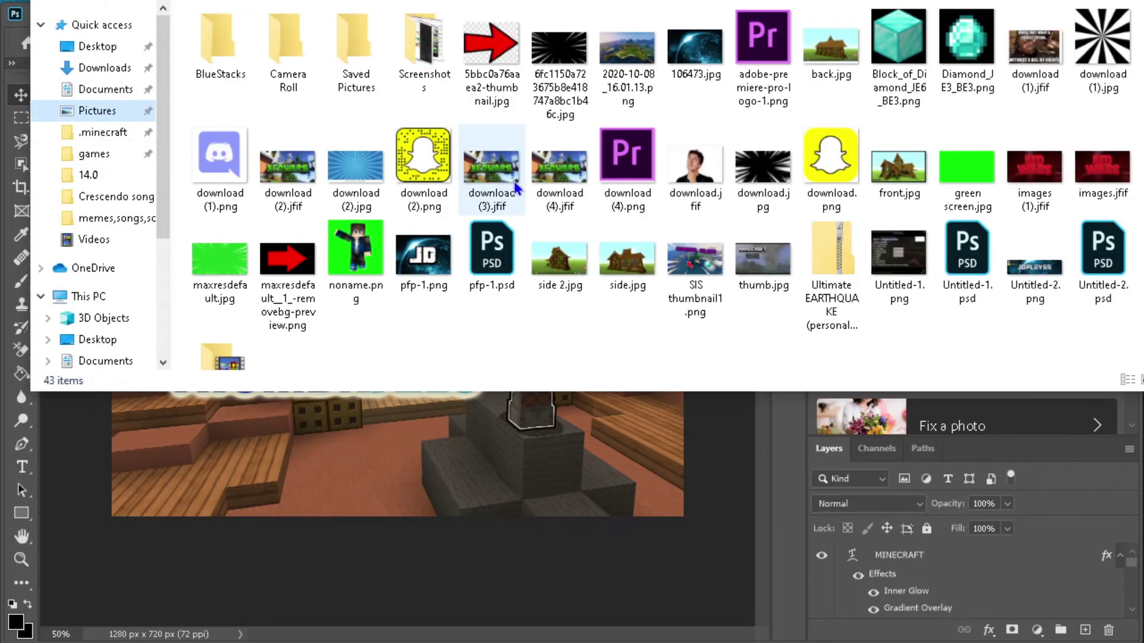
left_click(568, 49)
left_click_drag(563, 51, 500, 464)
mouse_move(905, 563)
left_mouse_down()
mouse_move(906, 514)
mouse_move(895, 554)
left_mouse_up()
key("ctrl+t")
left_click_drag(649, 497, 739, 528)
left_click_drag(331, 325, 71, 193)
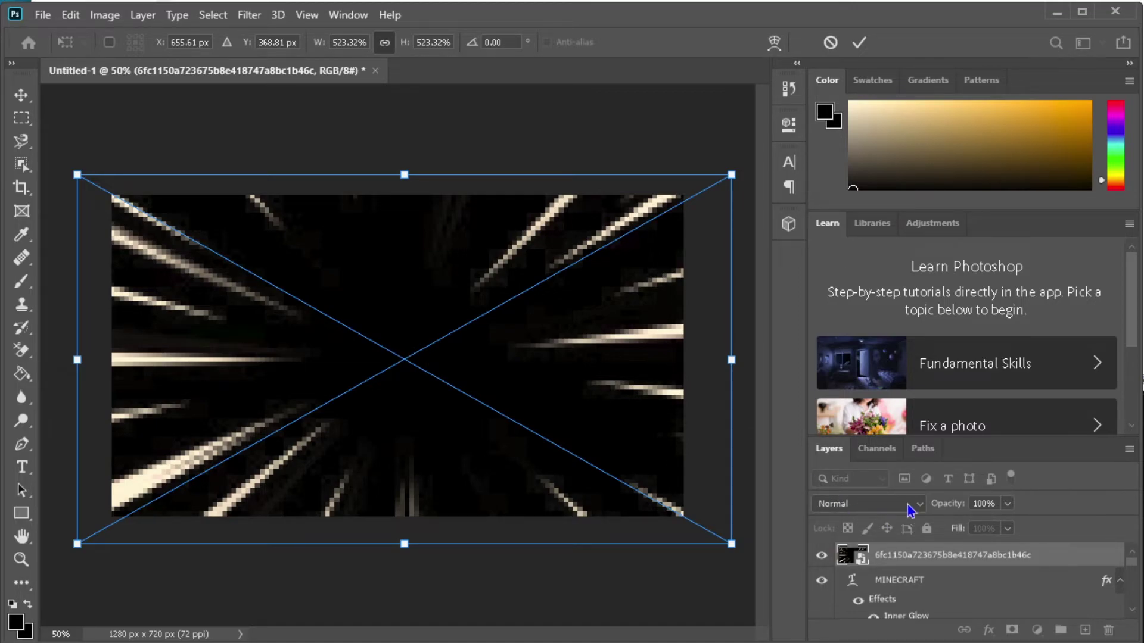
Step: Set the speed-lines layer's blend mode to Lighten, scale it to about 530%, centre it horizontally and commit the placement
left_click(908, 505)
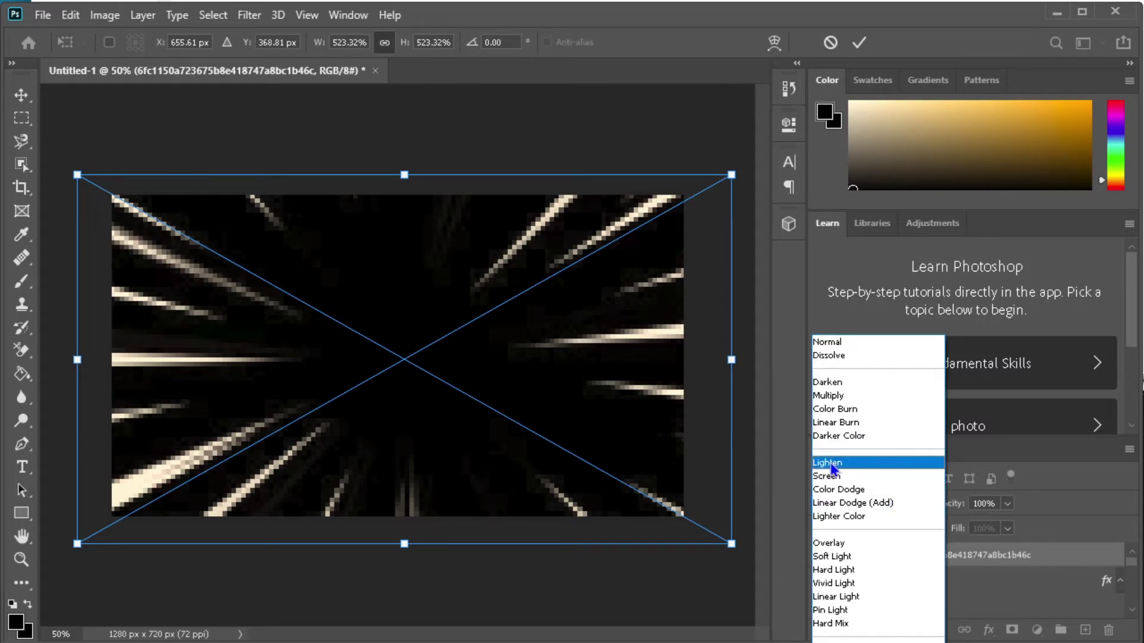
left_click(833, 464)
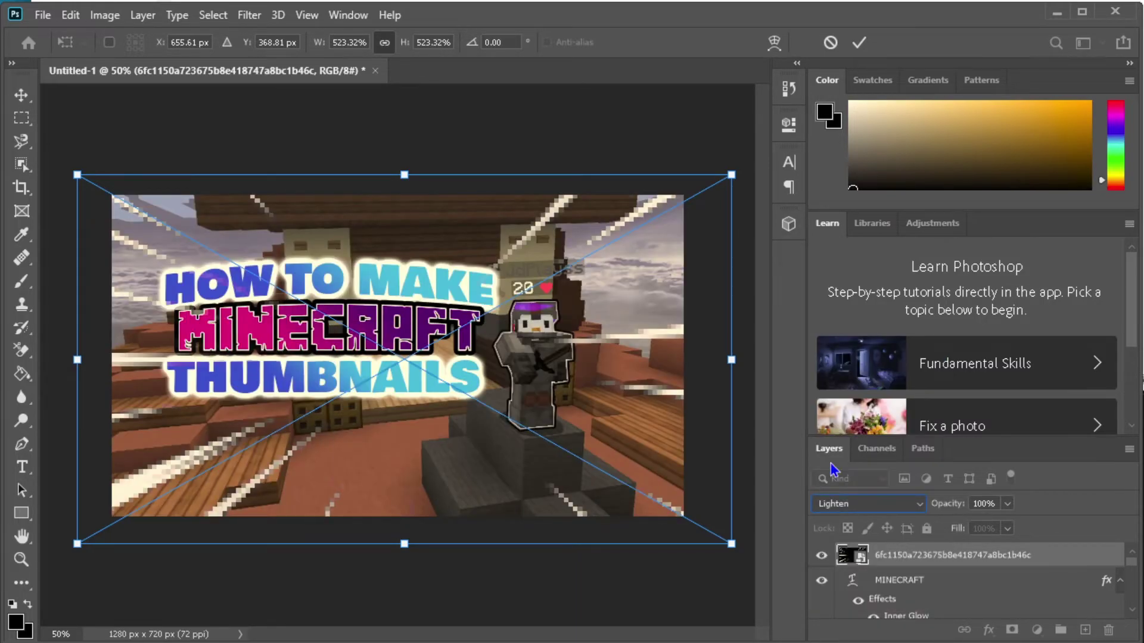
left_click_drag(734, 540, 701, 527)
left_click_drag(77, 177, 94, 180)
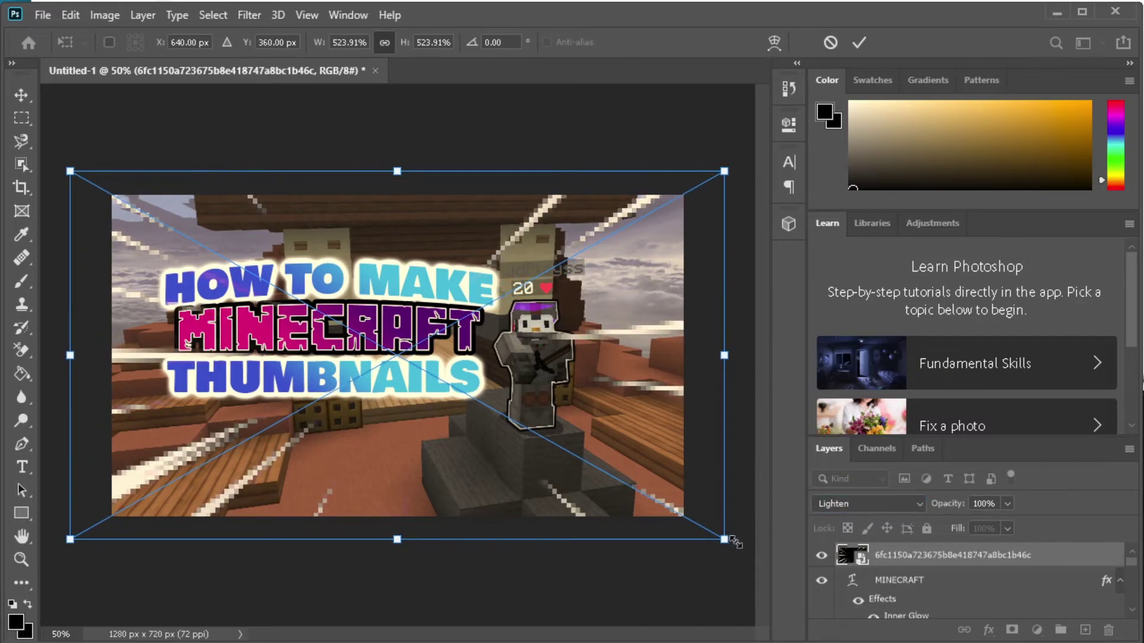
left_click_drag(736, 543, 738, 545)
left_click_drag(575, 452, 548, 441)
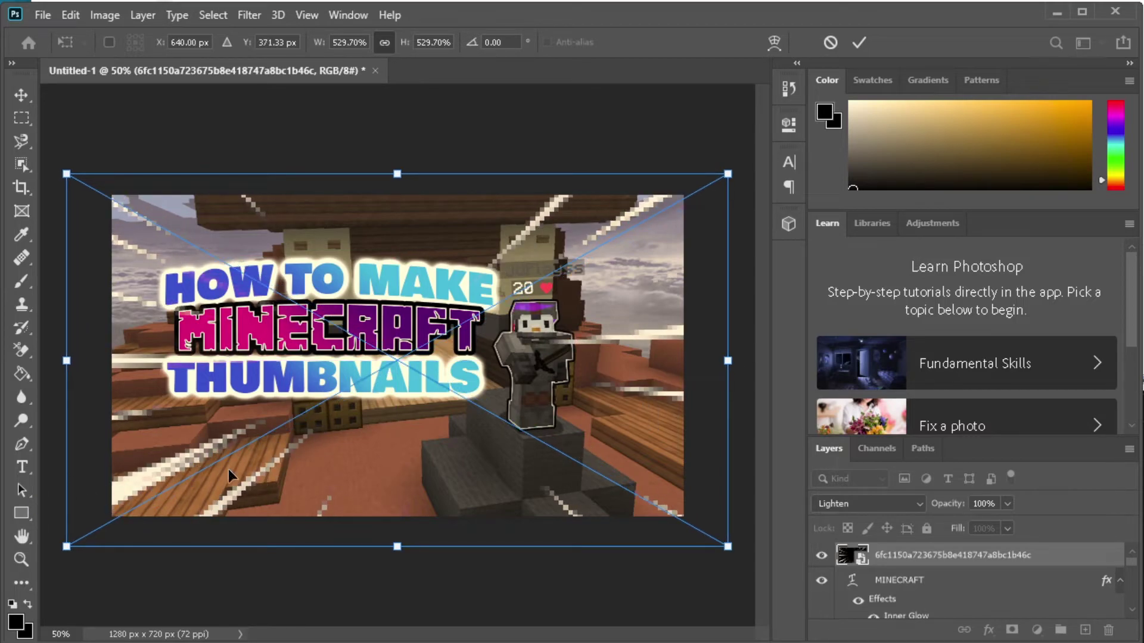
key("Return")
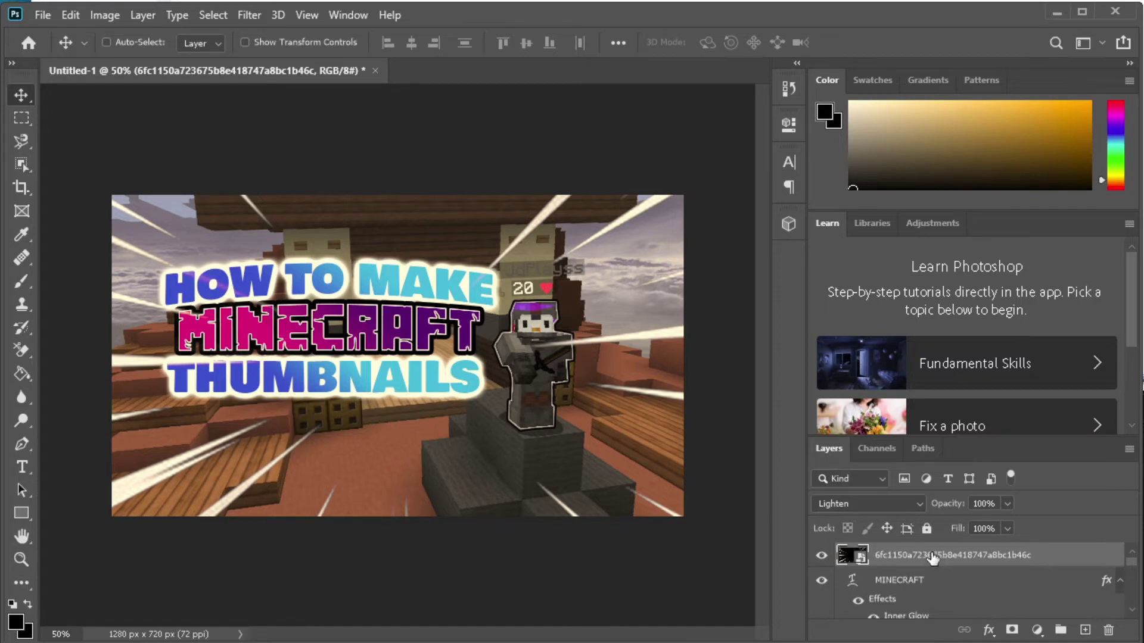
Step: Move the speed-lines layer below the title text layers, directly above the character's Layer 1
mouse_move(1057, 560)
left_mouse_down()
mouse_move(1059, 622)
mouse_move(1077, 559)
left_mouse_up()
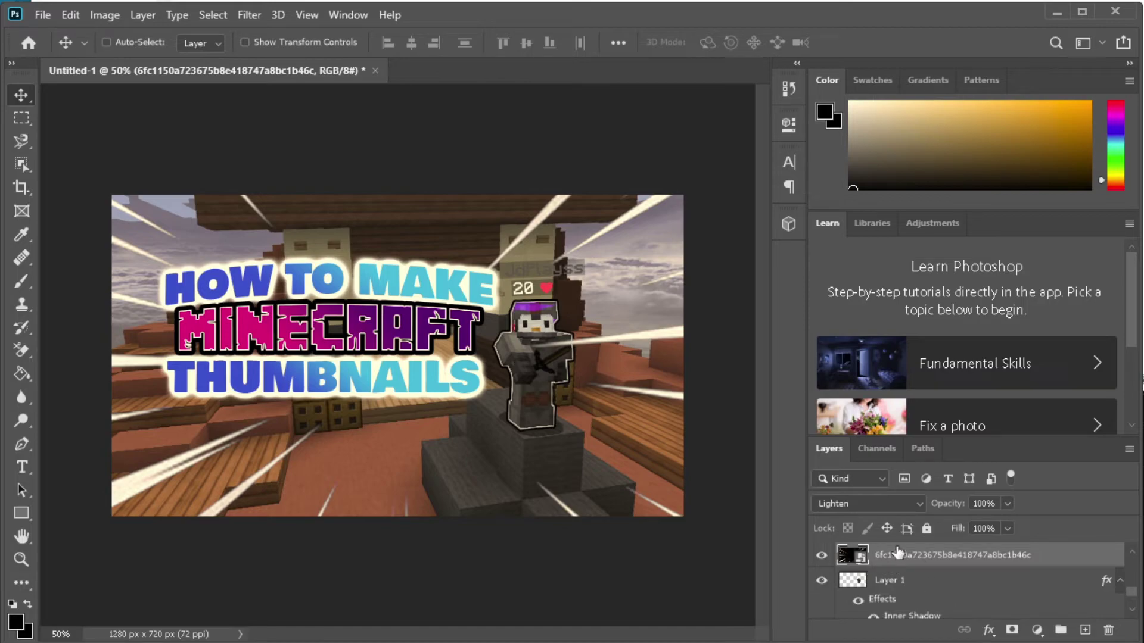
scroll(912, 582, "up", 3)
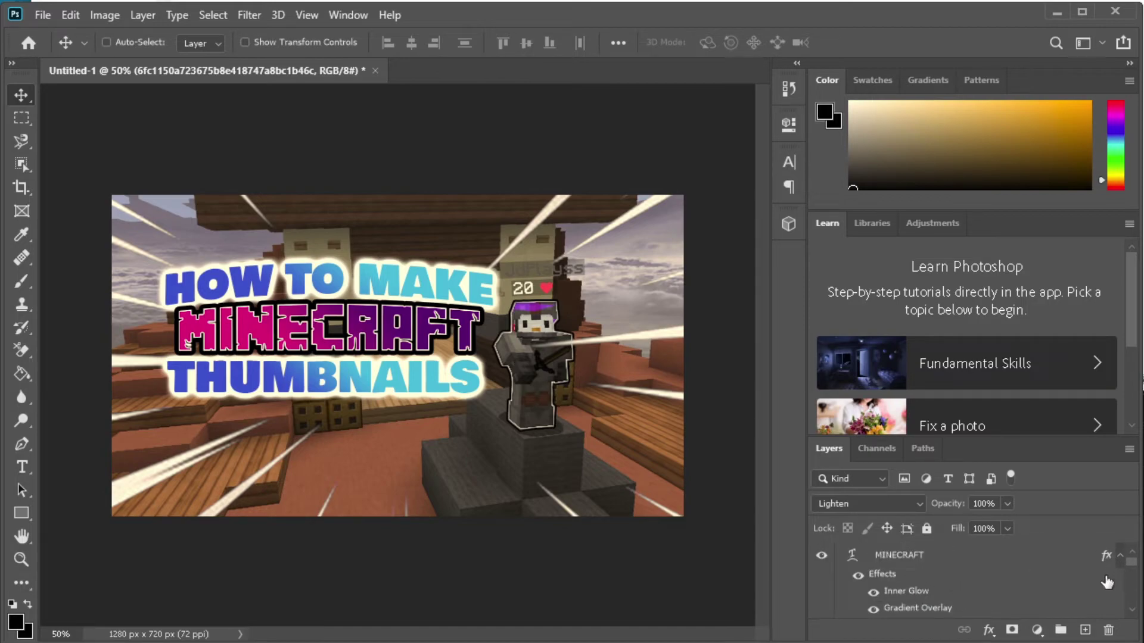
mouse_move(1133, 572)
left_mouse_down()
mouse_move(1135, 600)
mouse_move(1135, 565)
left_mouse_up()
Step: Add a new layer at the top of the stack, fill it with black and set its blend mode to Lighten
left_click(1085, 631)
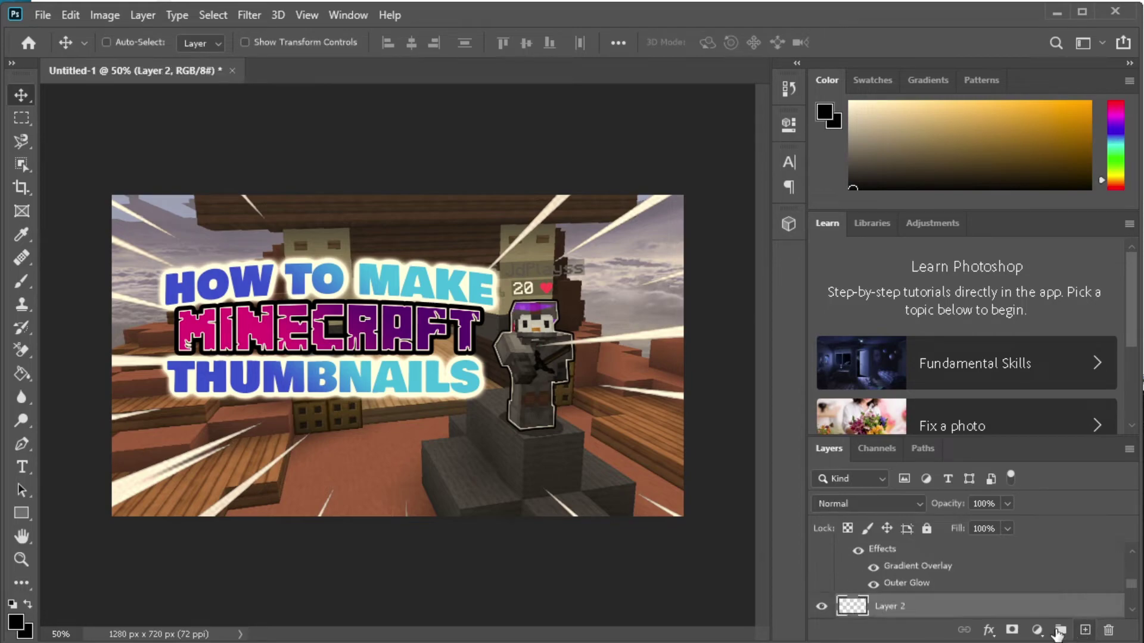
left_click_drag(892, 610, 919, 558)
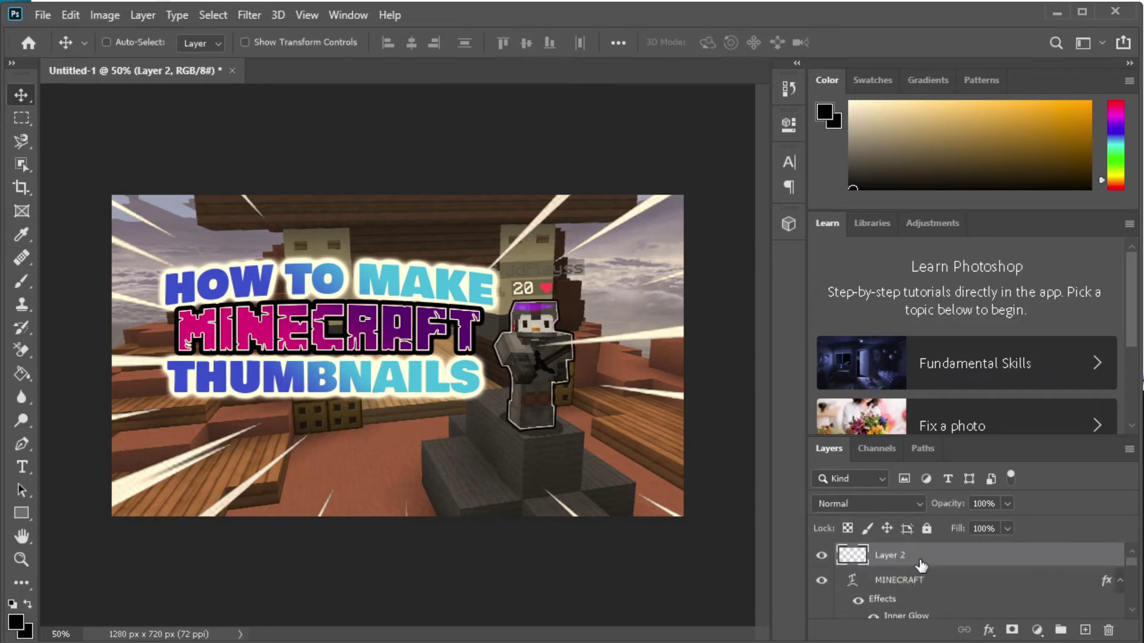
left_click(21, 374)
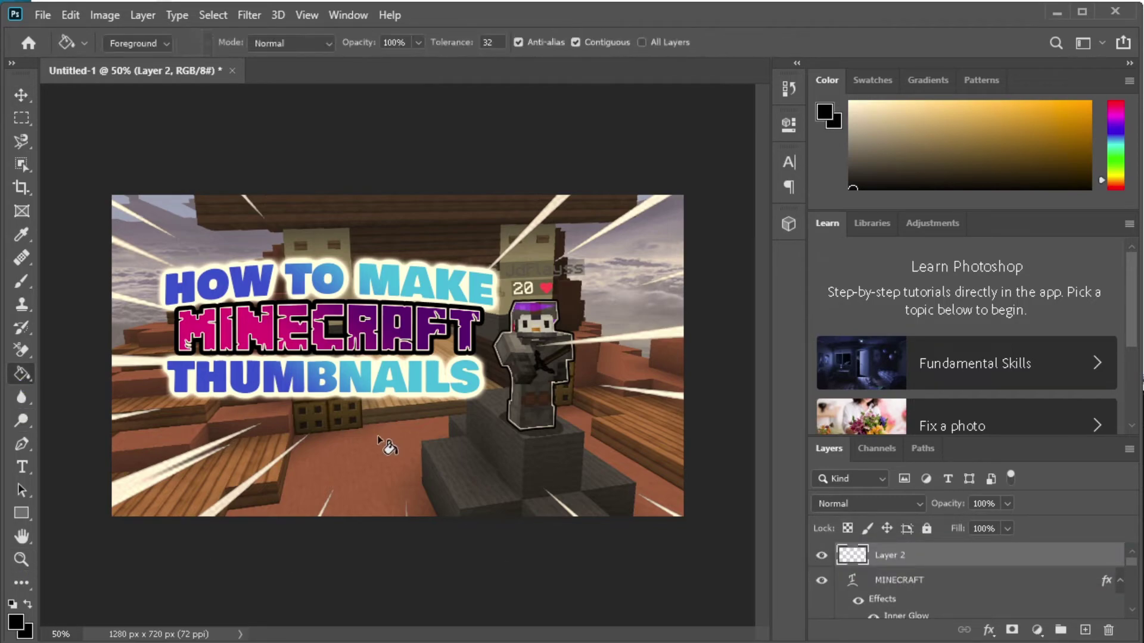
left_click(376, 440)
left_click(866, 503)
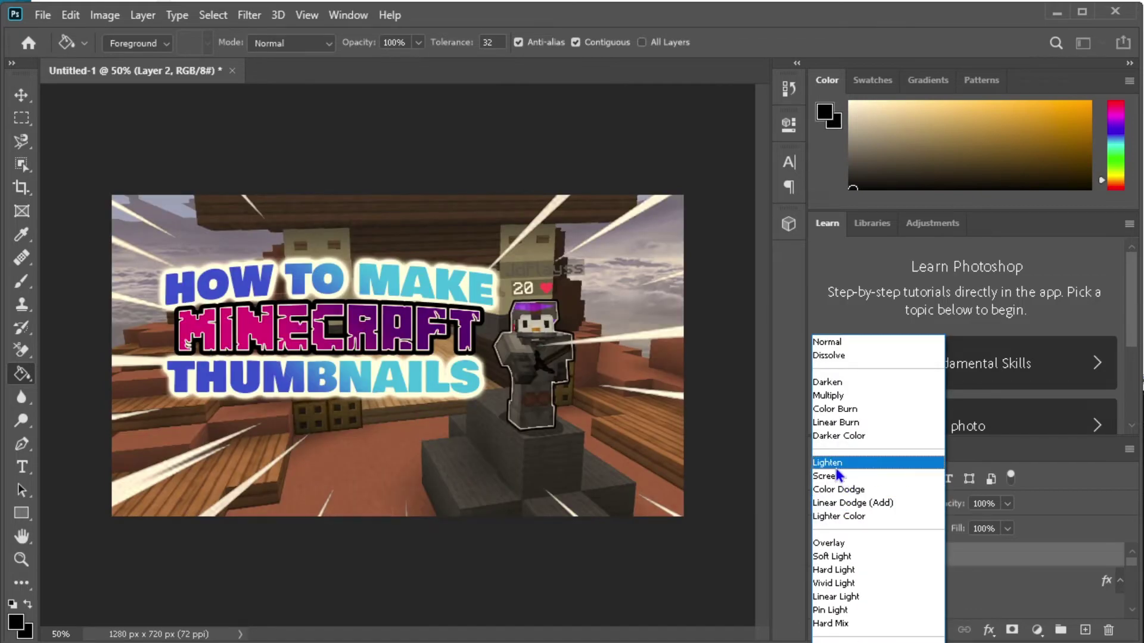
left_click(837, 470)
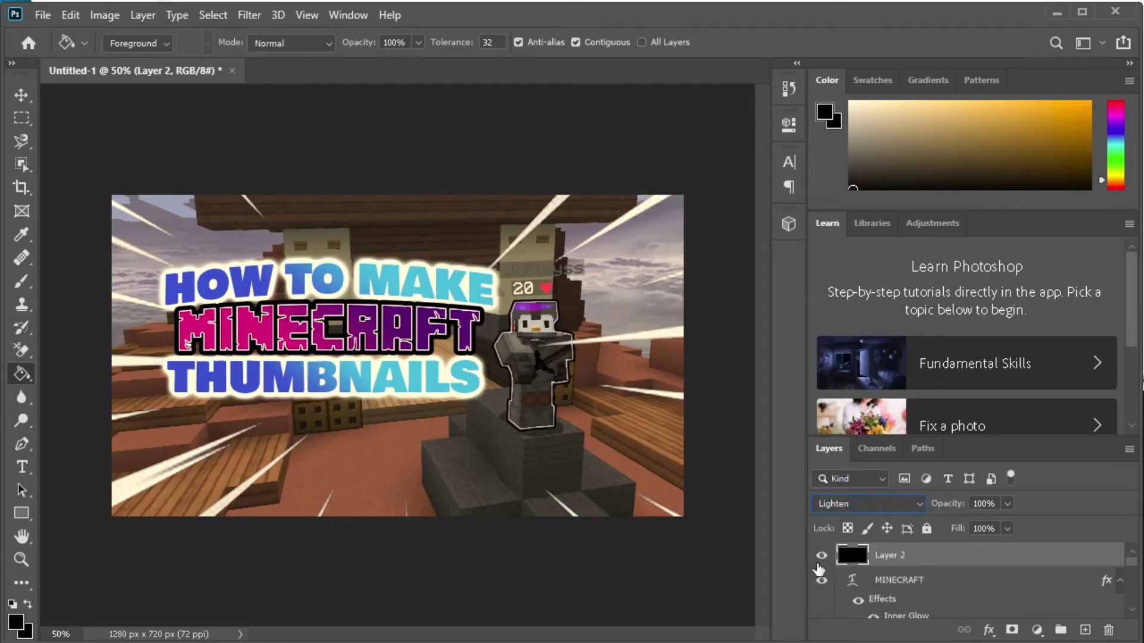
Step: Add an Inner Glow to the black Layer 2, leaving Inner Shadow off, and increase the glow's size to frame the canvas edges
double_click(942, 558)
left_click_drag(444, 119, 748, 123)
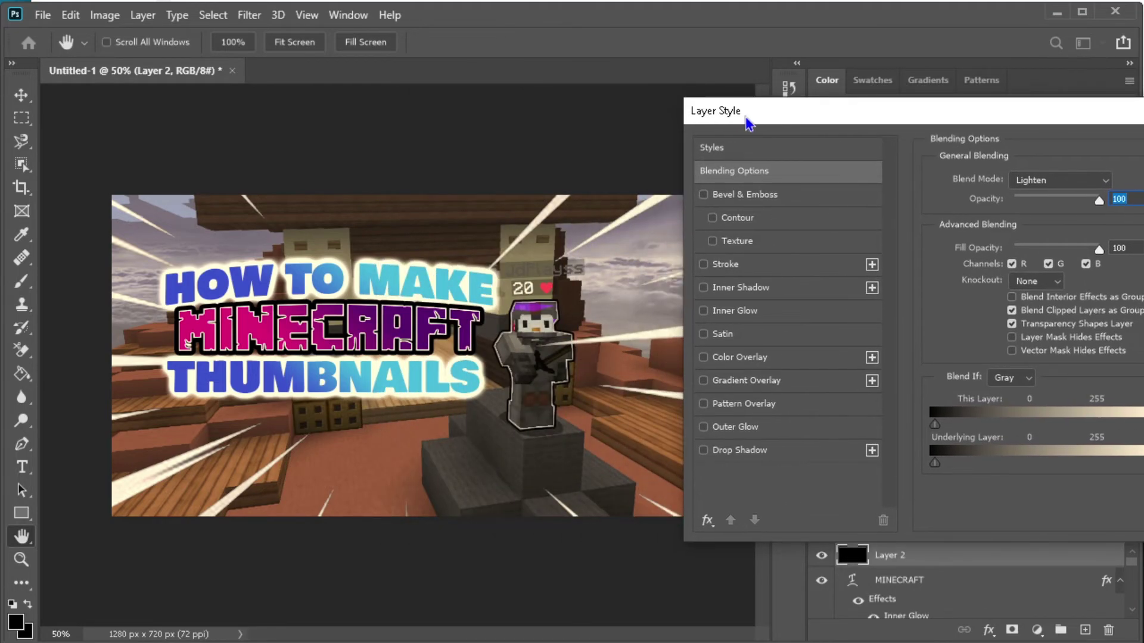
left_click(735, 310)
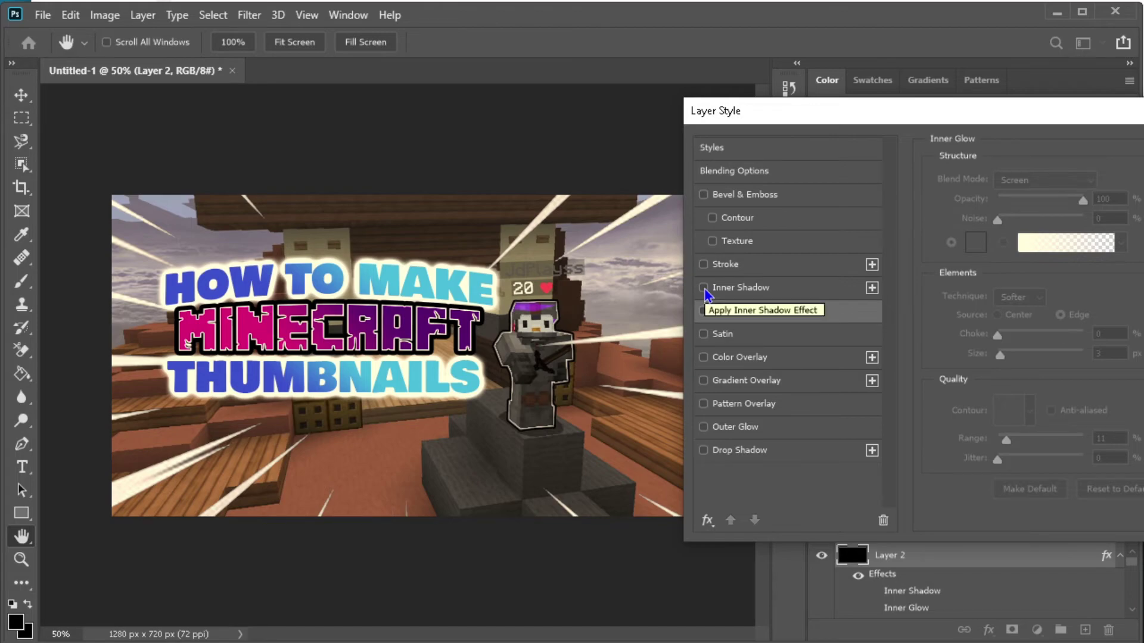
left_click(776, 288)
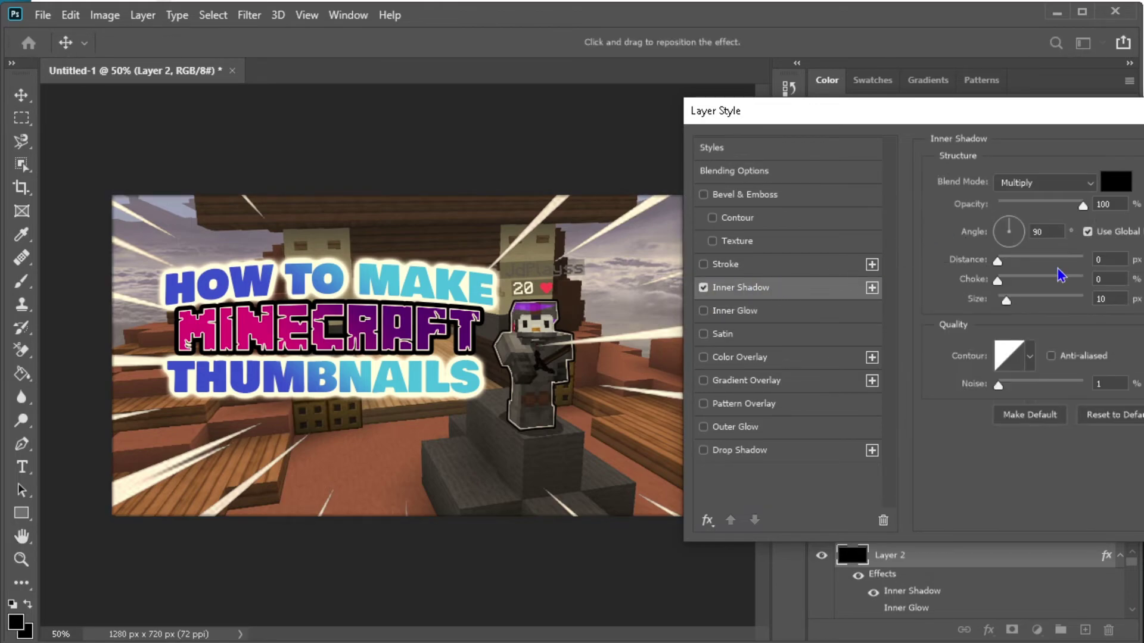
left_click(702, 310)
left_click(703, 288)
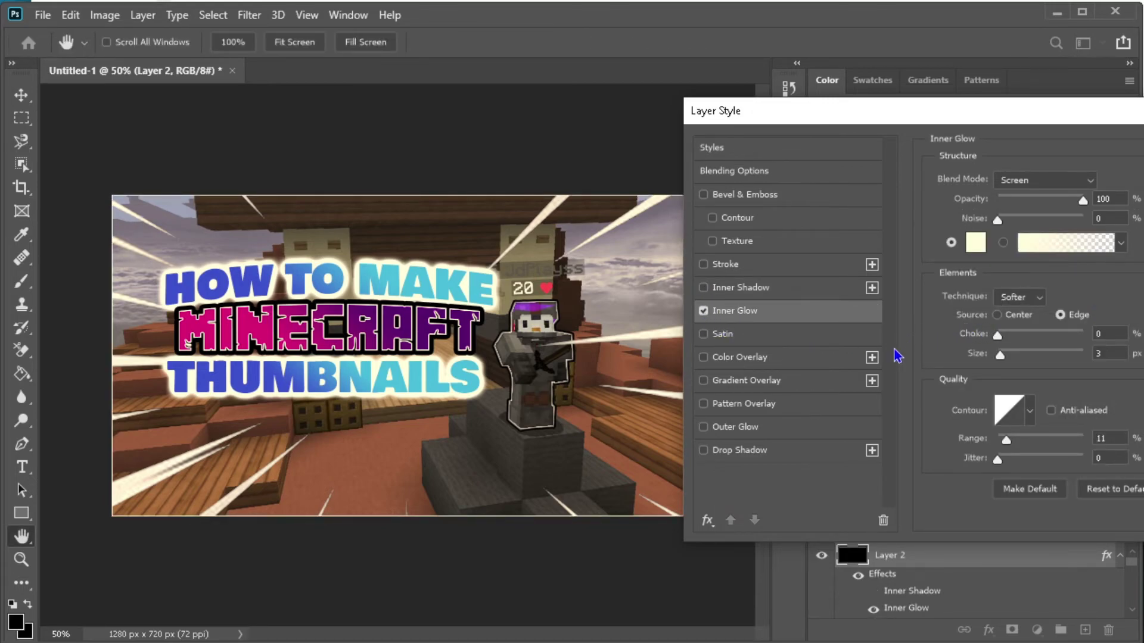
left_click_drag(1089, 353, 1003, 366)
left_click_drag(1003, 365, 1008, 359)
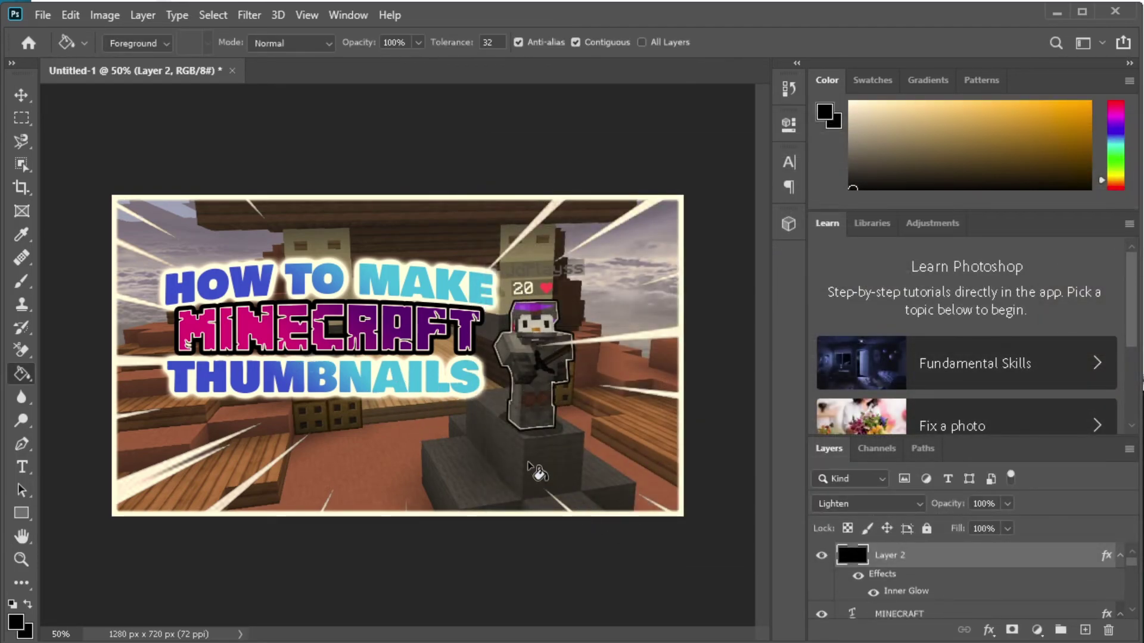
Step: Move the speed-lines layer below the character's Layer 1, directly above the 2020-12-13_11.24.21 background layer
scroll(819, 548, "down", 3)
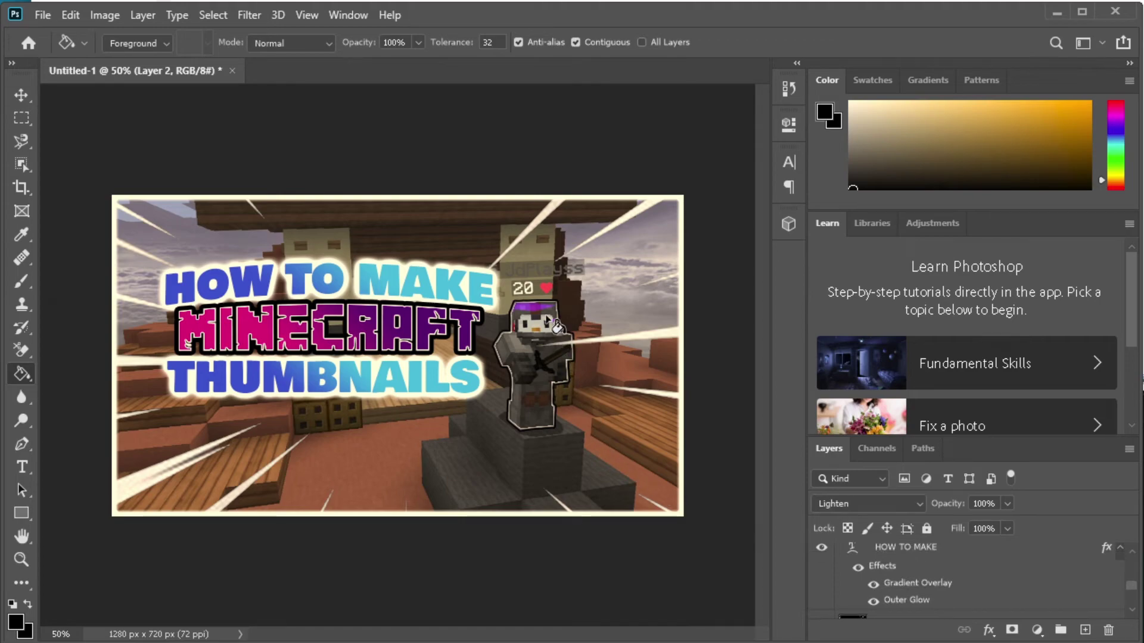
scroll(944, 574, "down", 5)
scroll(943, 569, "up", 2)
scroll(941, 567, "down", 1)
scroll(942, 567, "up", 1)
scroll(929, 581, "down", 1)
scroll(911, 595, "down", 2)
left_click_drag(922, 545, 905, 608)
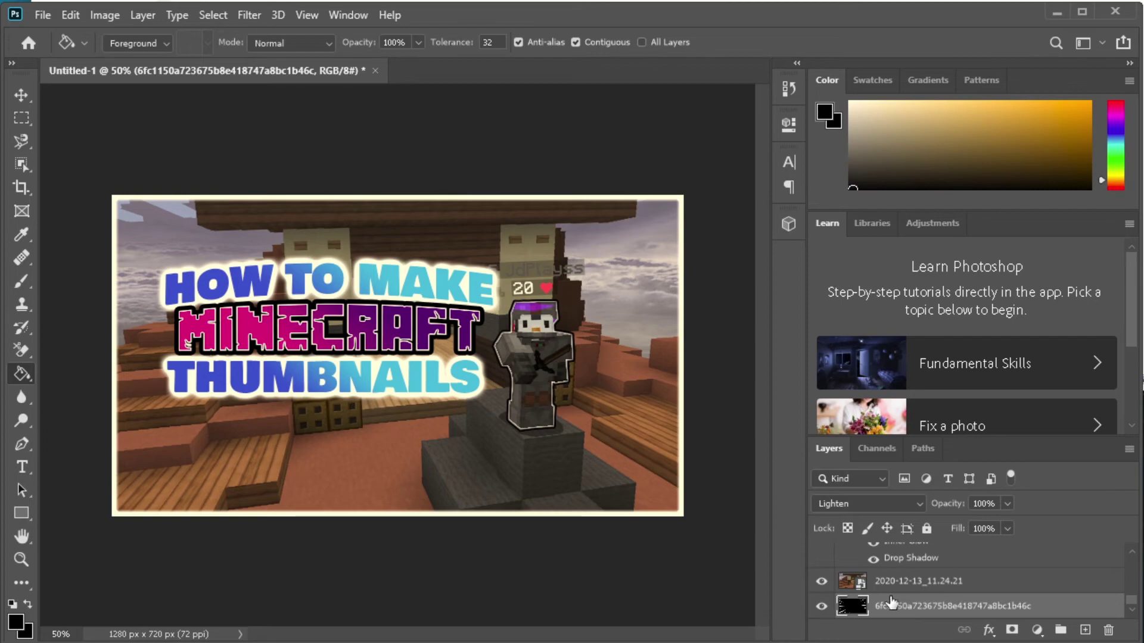
left_click(994, 582)
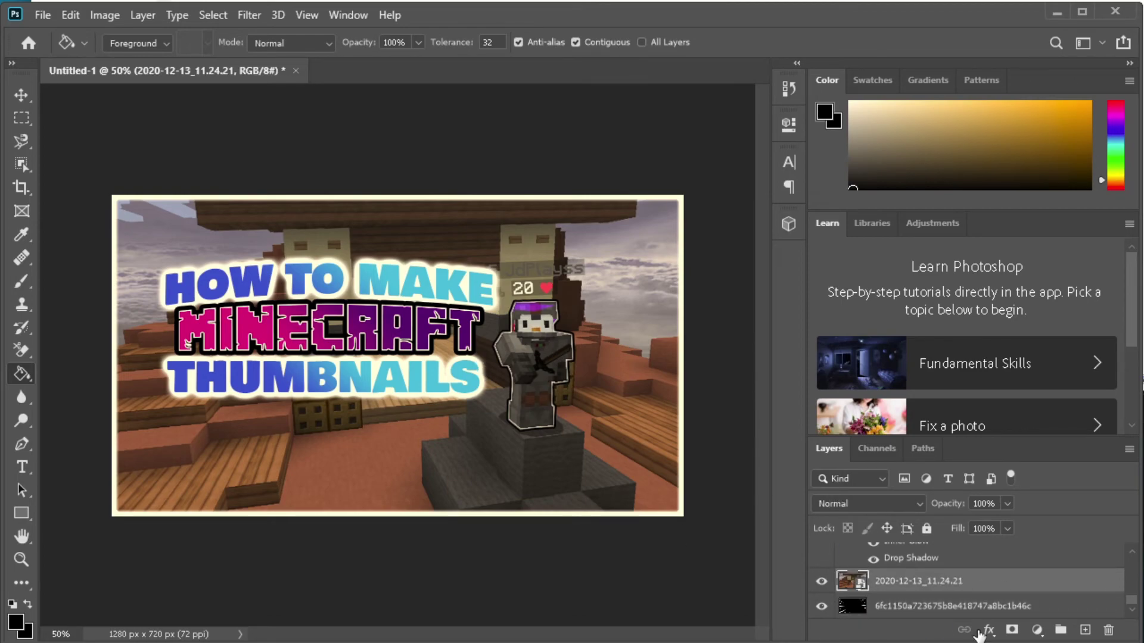
left_click(917, 608)
left_click_drag(920, 613, 916, 582)
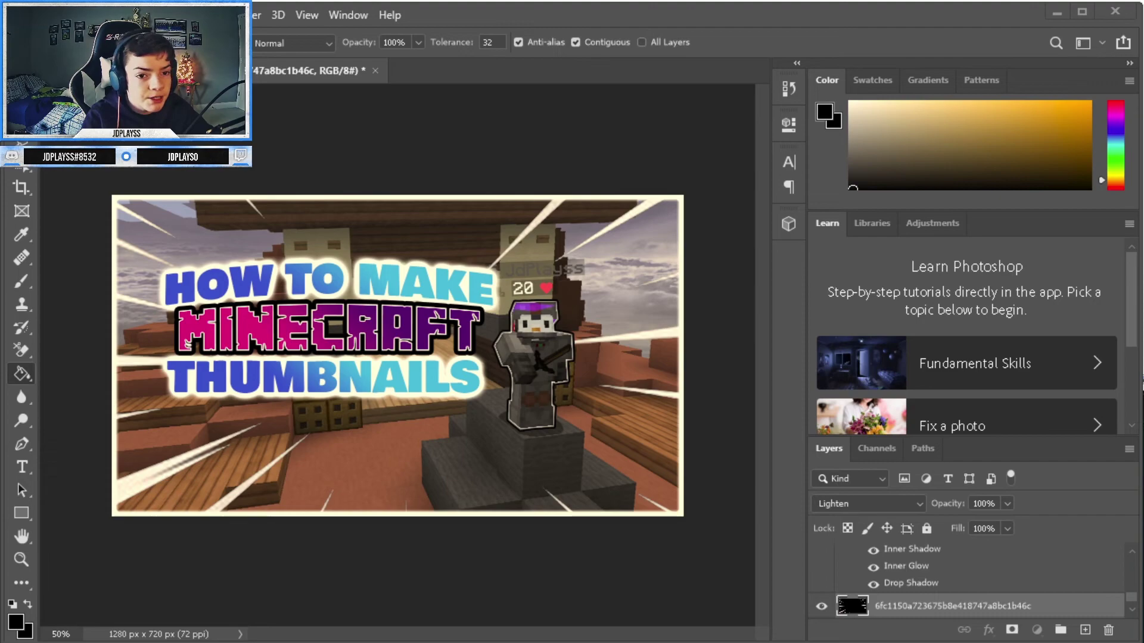
Step: Export the thumbnail with Export As in PNG format at 1280 x 720 px and 100% scale, with transparency enabled
left_click(39, 15)
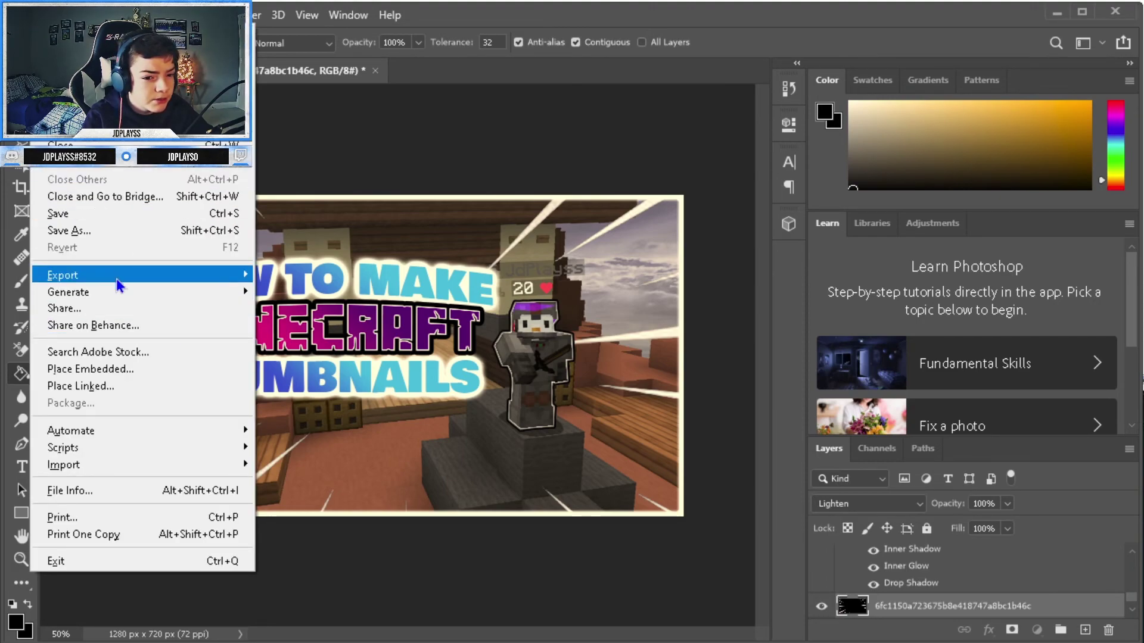
mouse_move(117, 276)
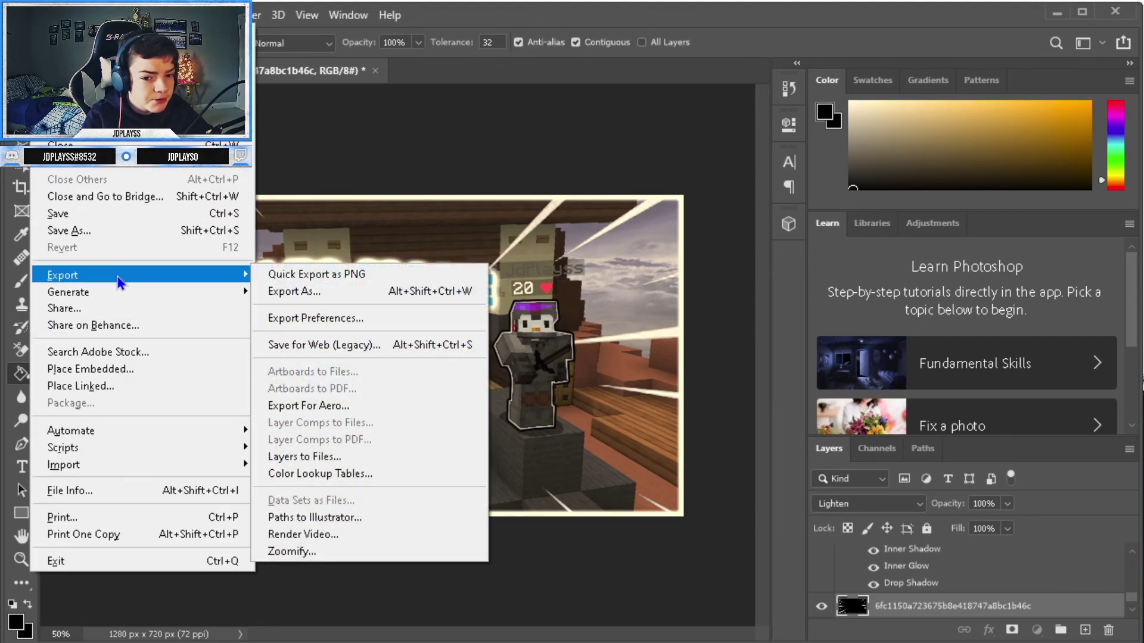
left_click(296, 291)
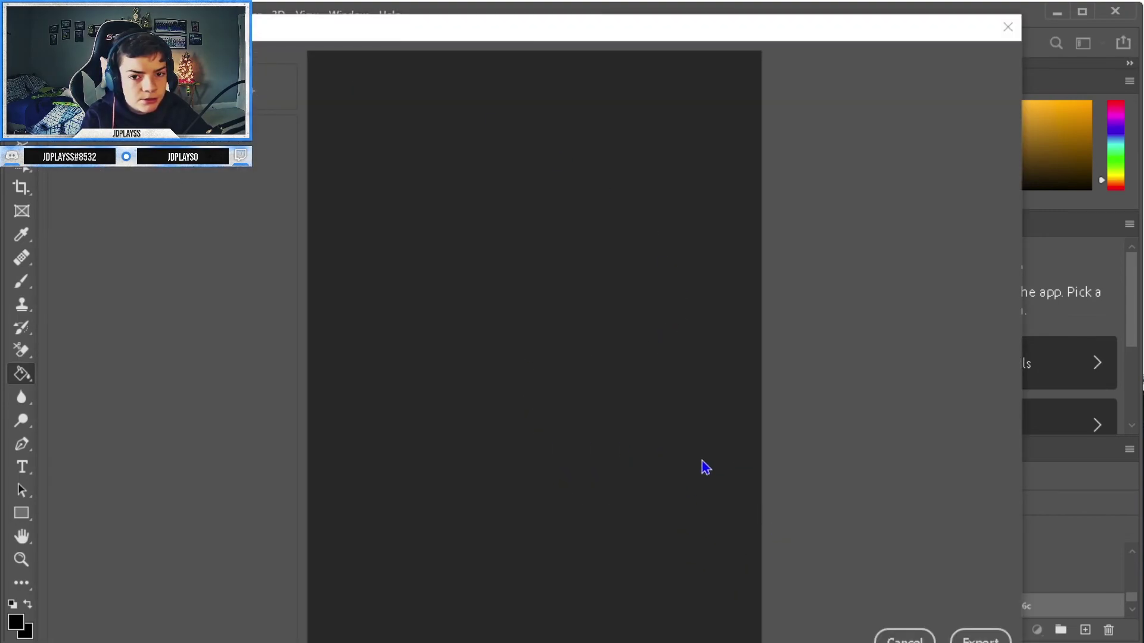
left_click(935, 102)
left_click(933, 102)
left_click(925, 106)
left_click(925, 106)
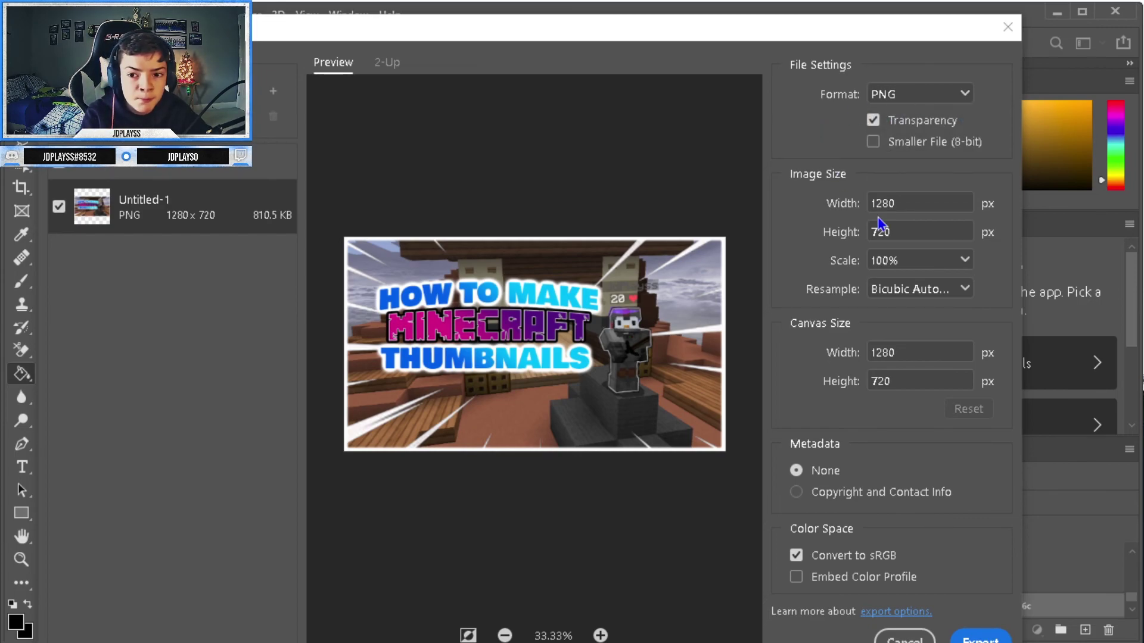
left_click(906, 233)
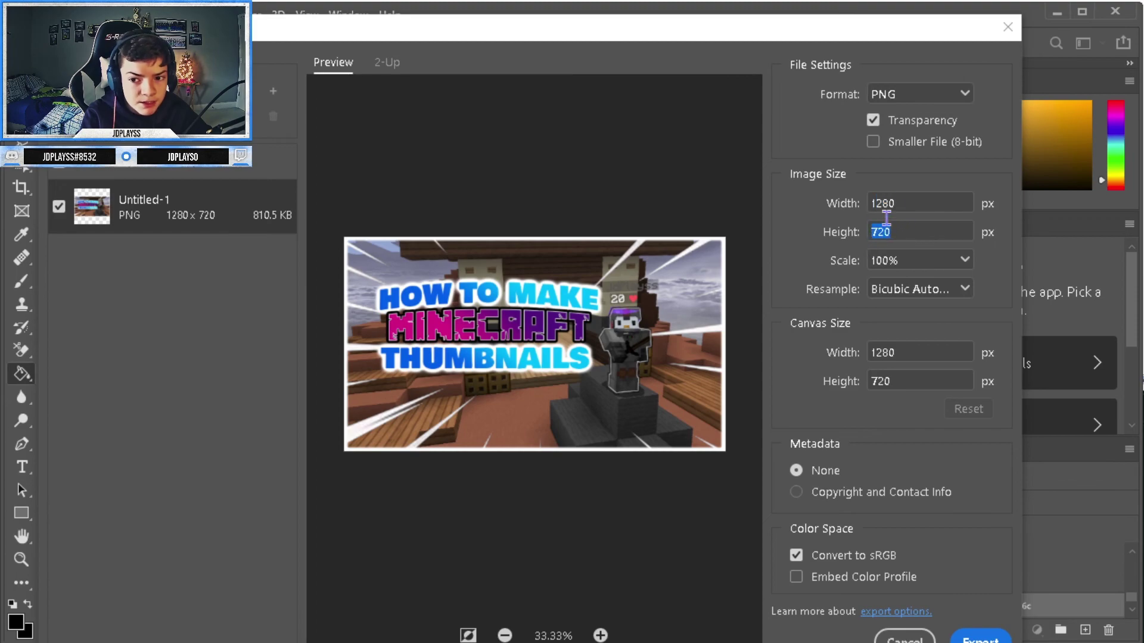
left_click_drag(899, 209, 860, 210)
left_click(792, 225)
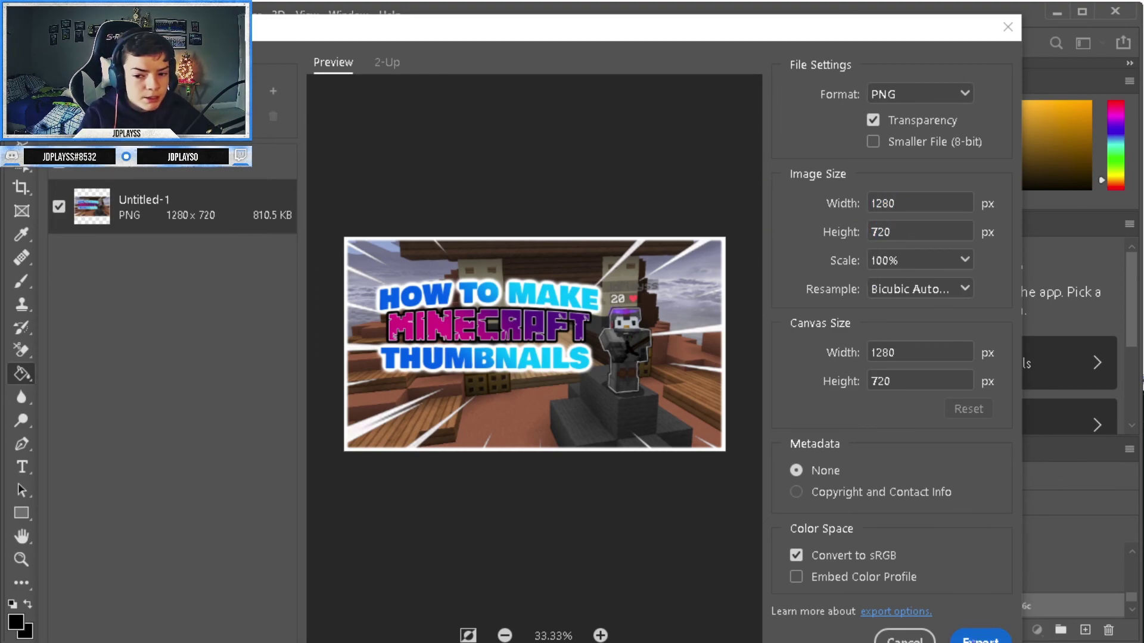
left_click(969, 639)
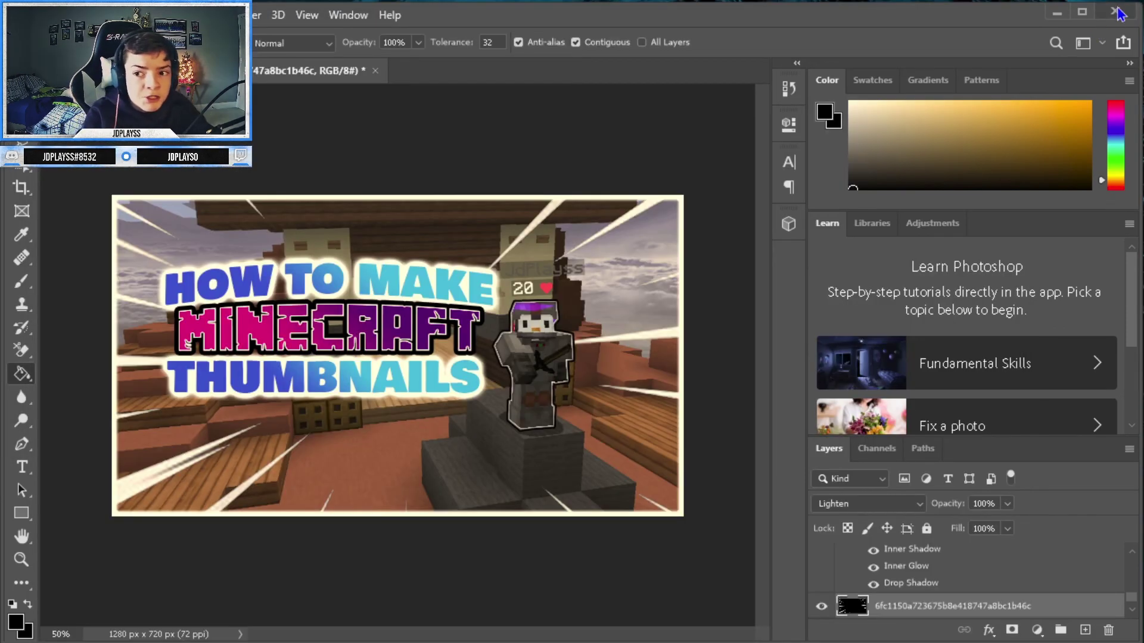
Step: Close Photoshop and open the exported Untitled-1 image from the desktop
left_click(1114, 11)
left_click(563, 261)
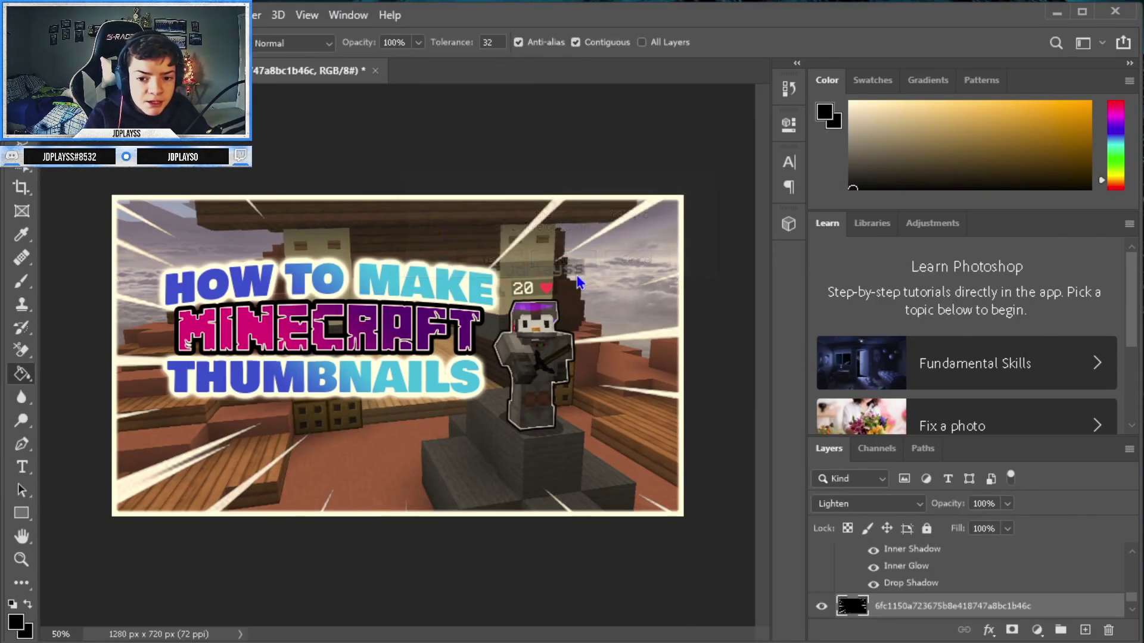
double_click(574, 291)
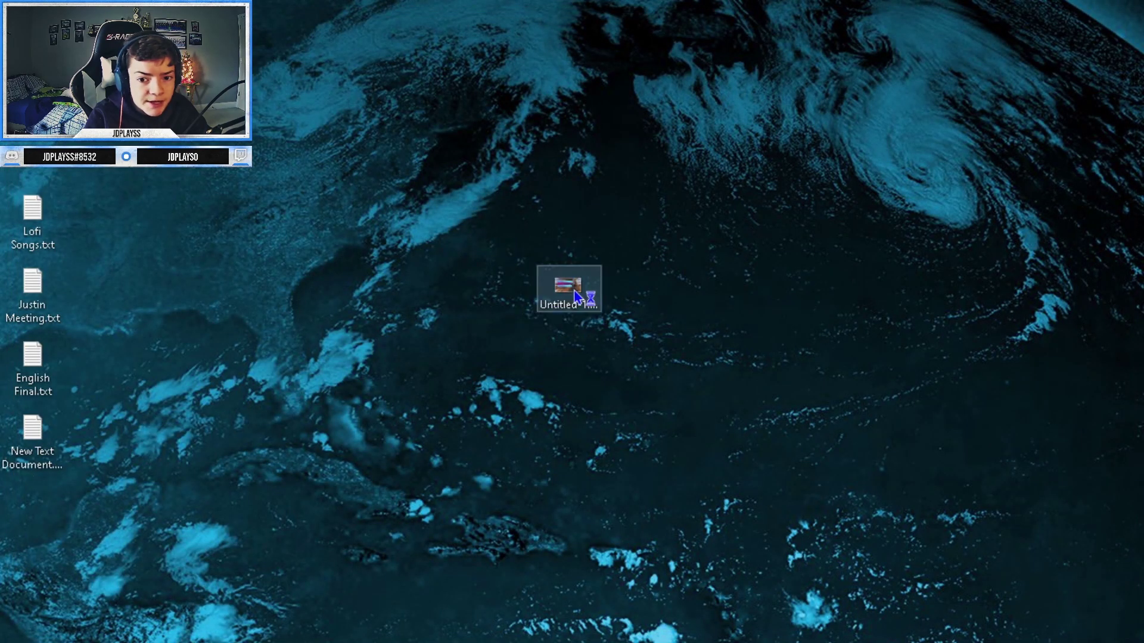